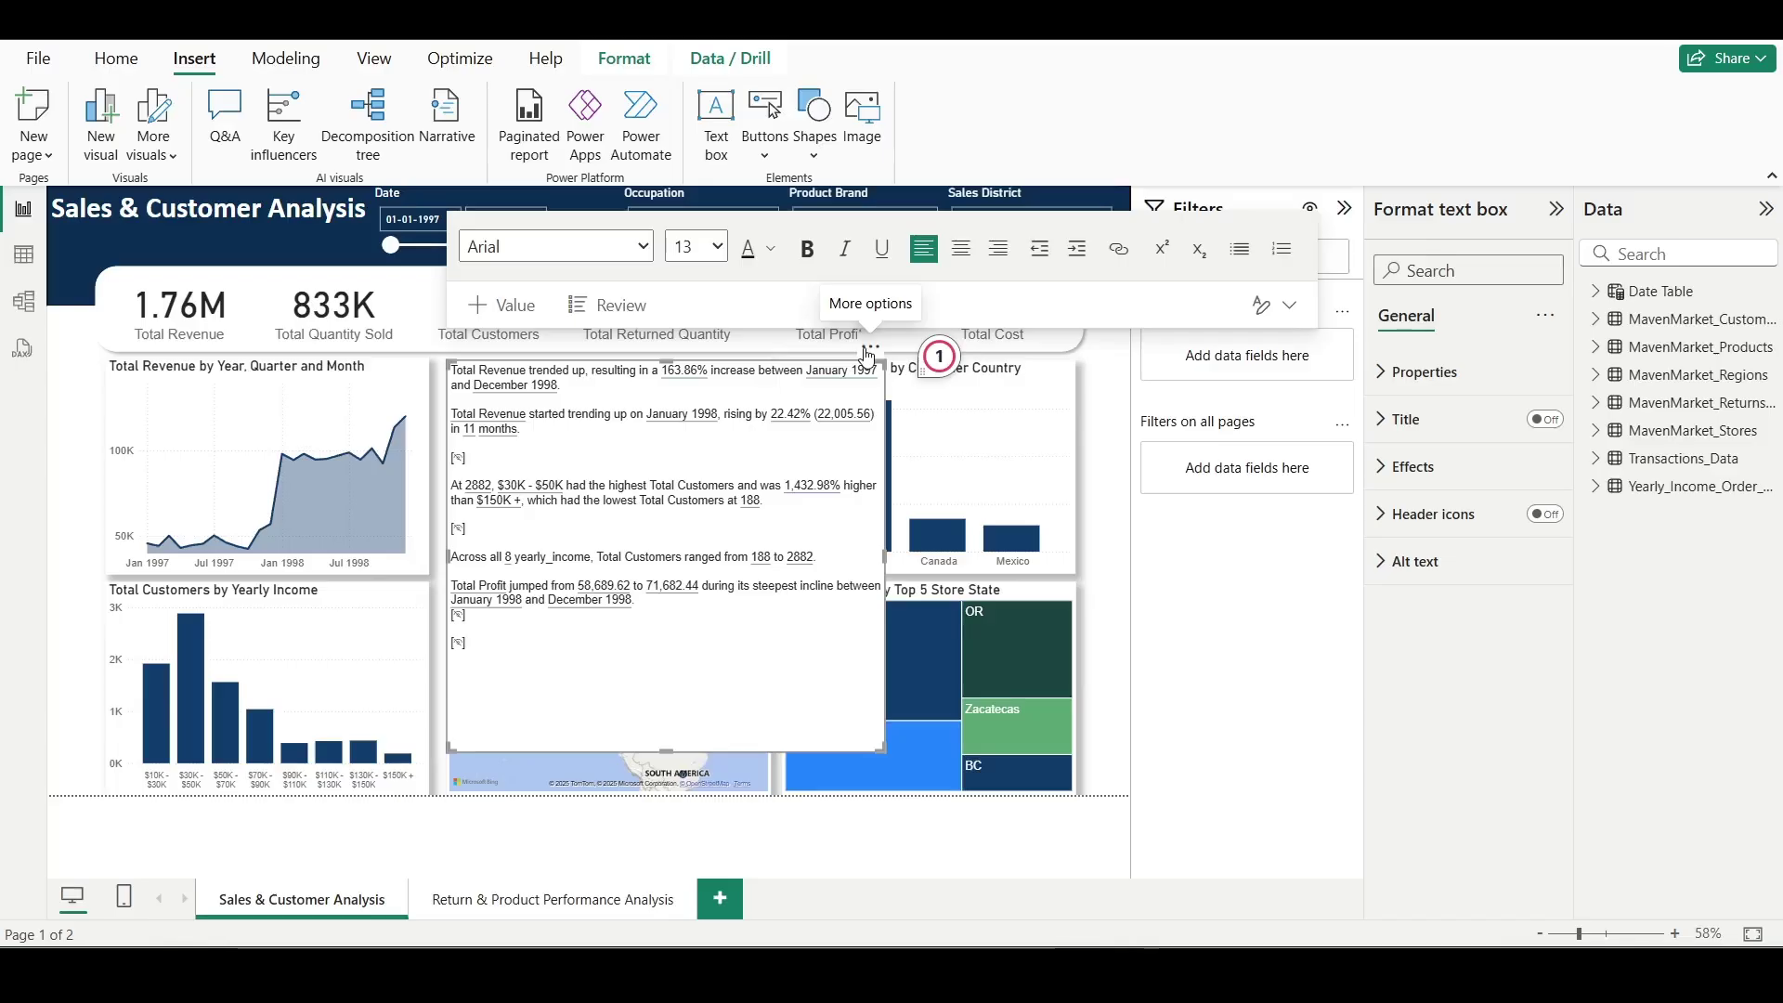
Remove the narrative text box covering the charts on the Sales & Customer Analysis page.
click(870, 350)
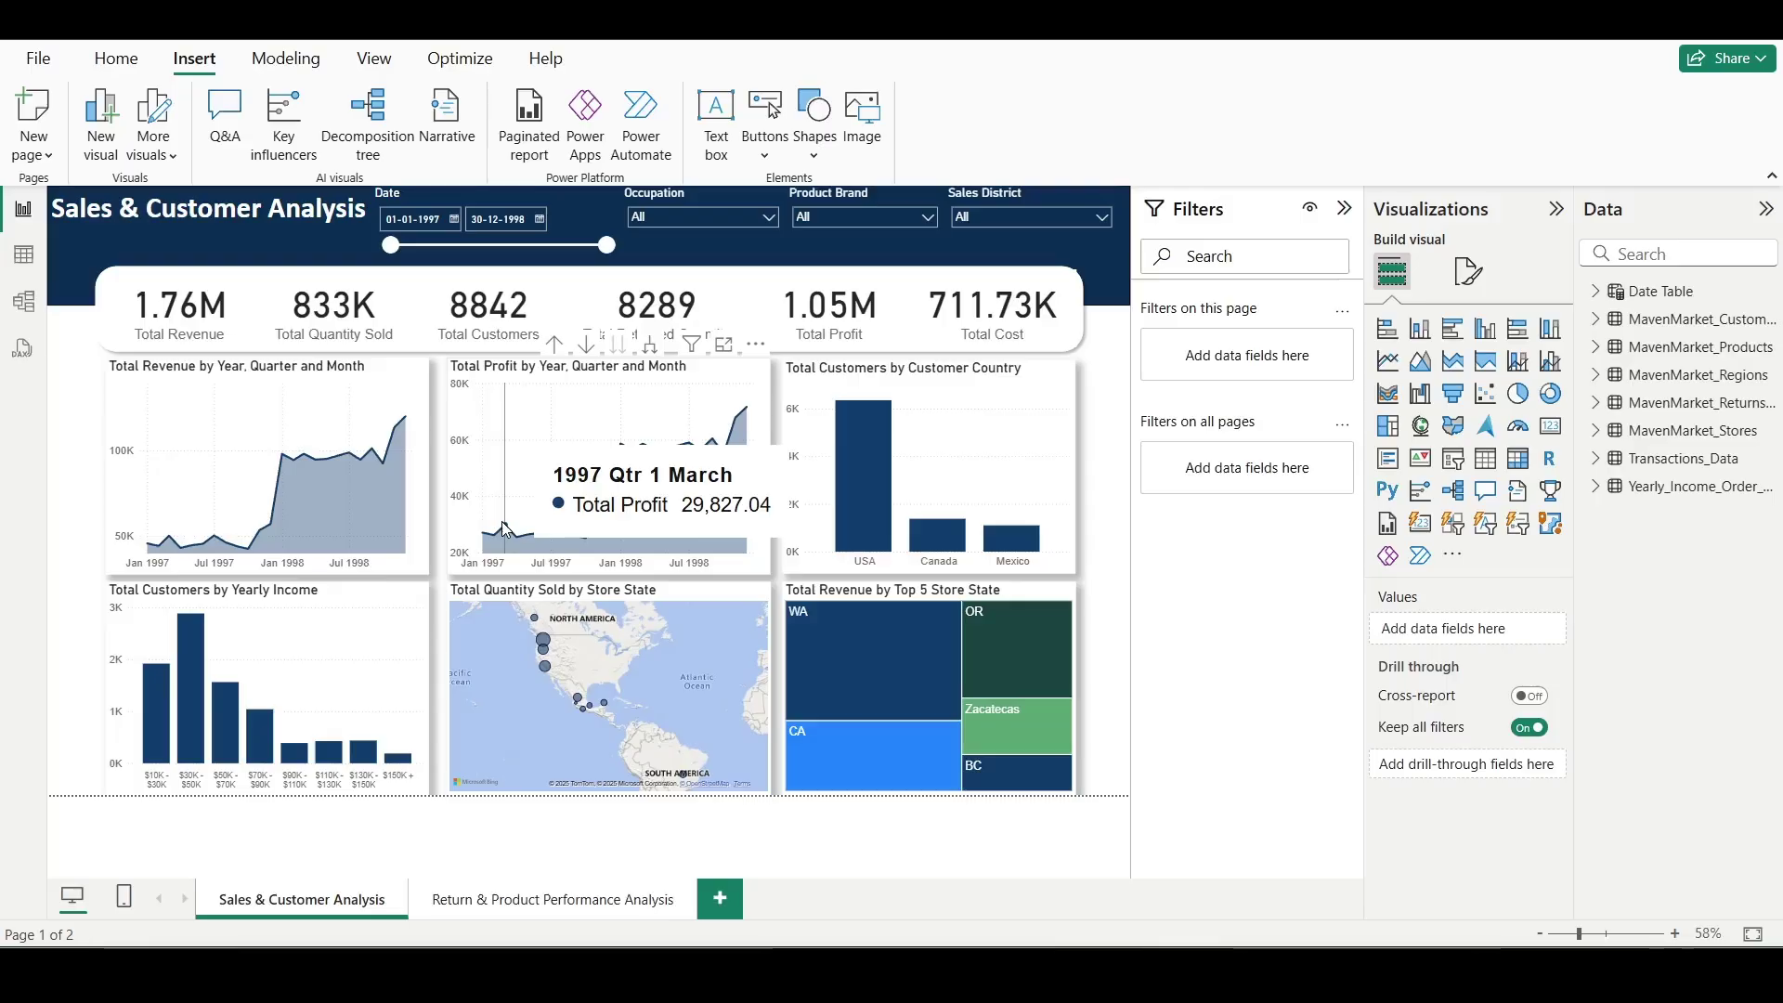
Generate an explanation of the Total Profit increase at the March 1997 point of the Total Profit by Year, Quarter and Month chart.
click(505, 529)
right_click(504, 530)
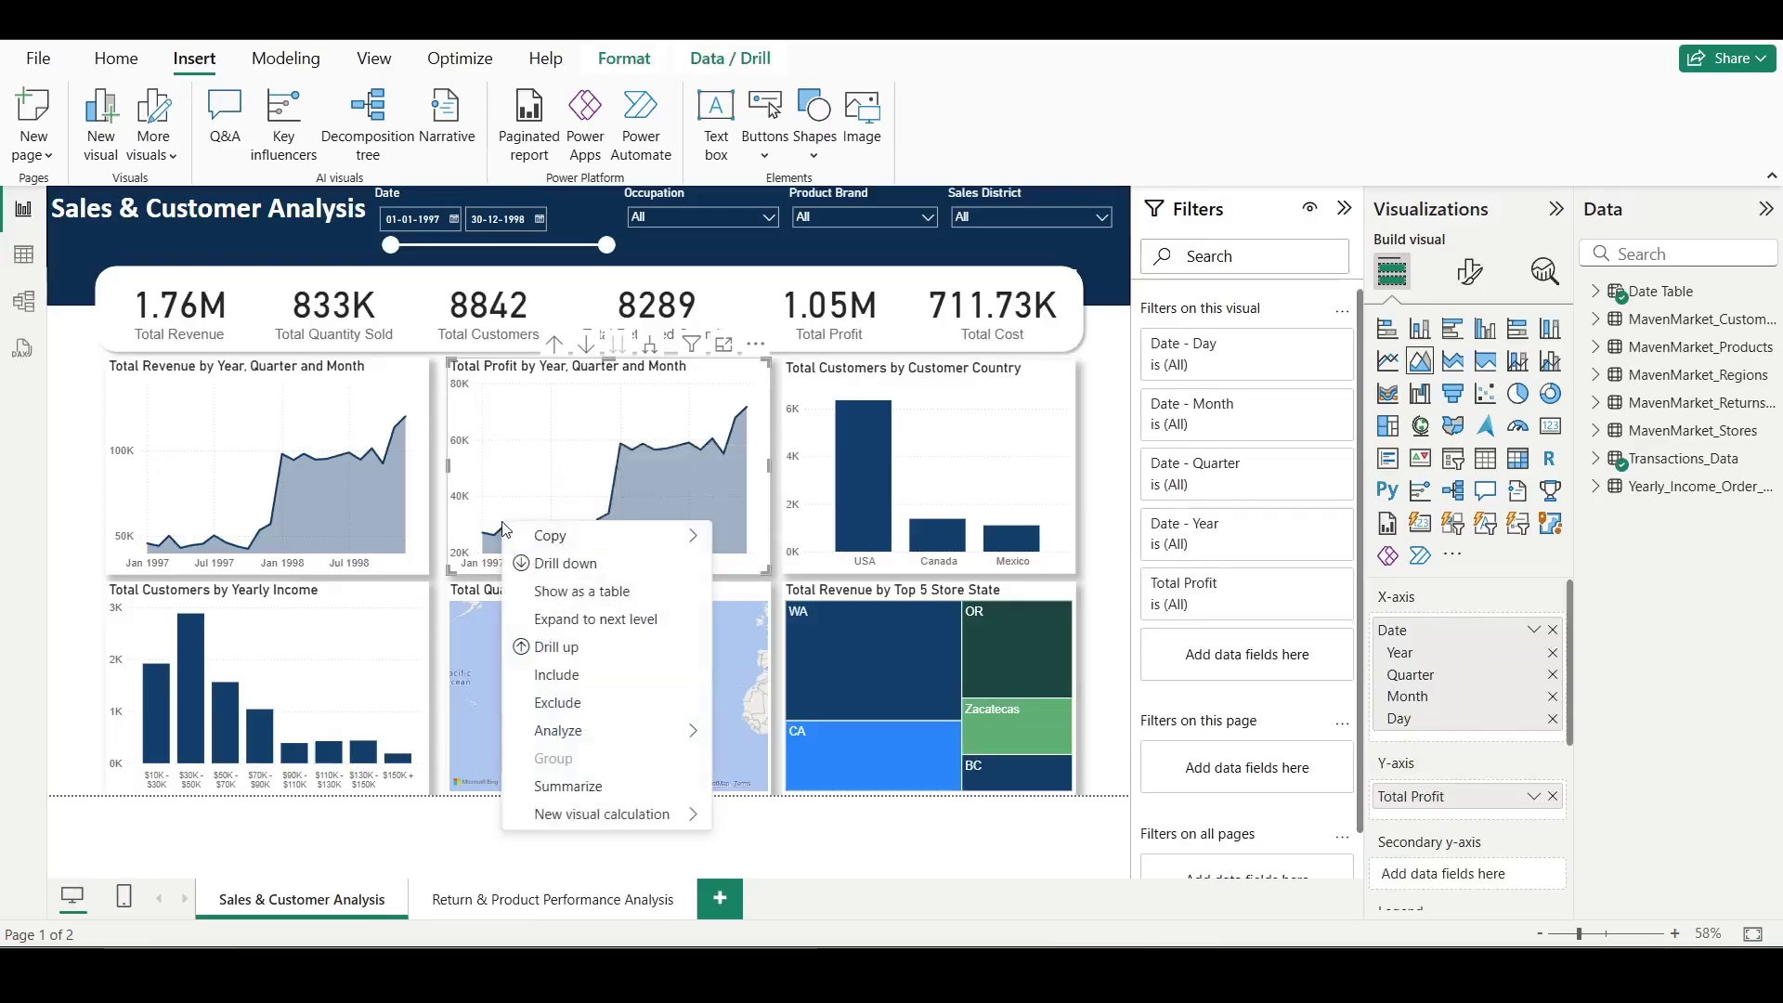
mouse_move(663, 731)
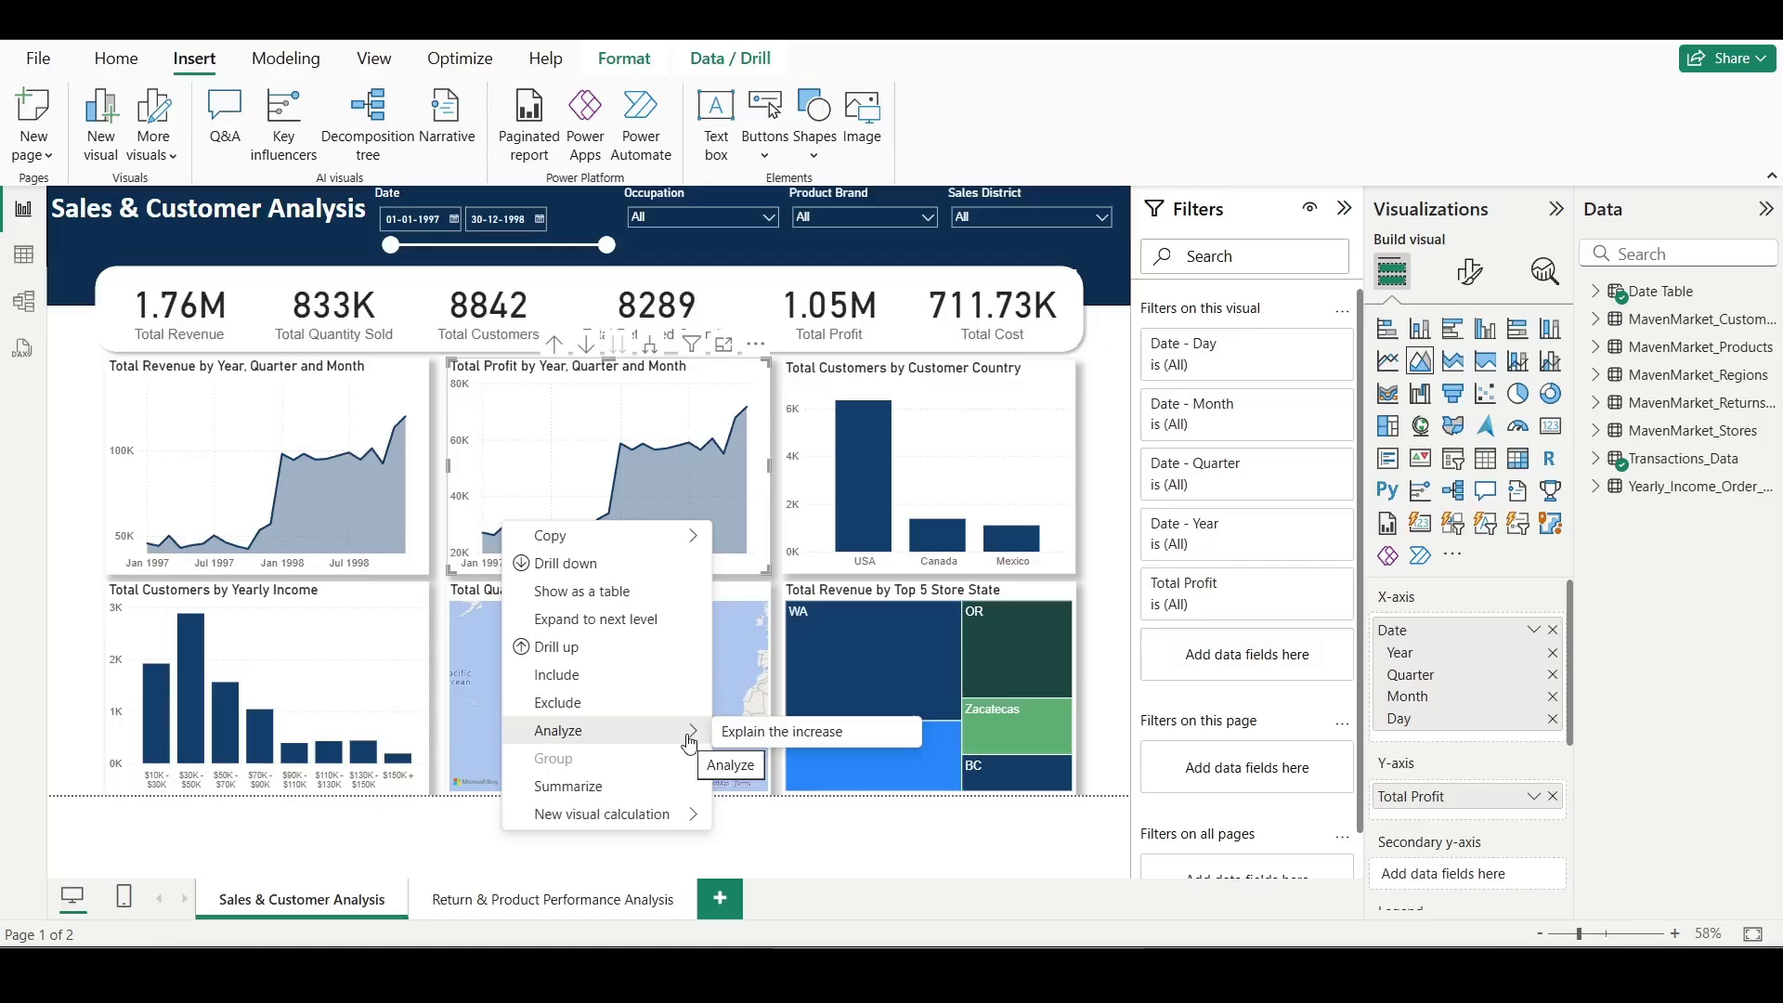
click(746, 740)
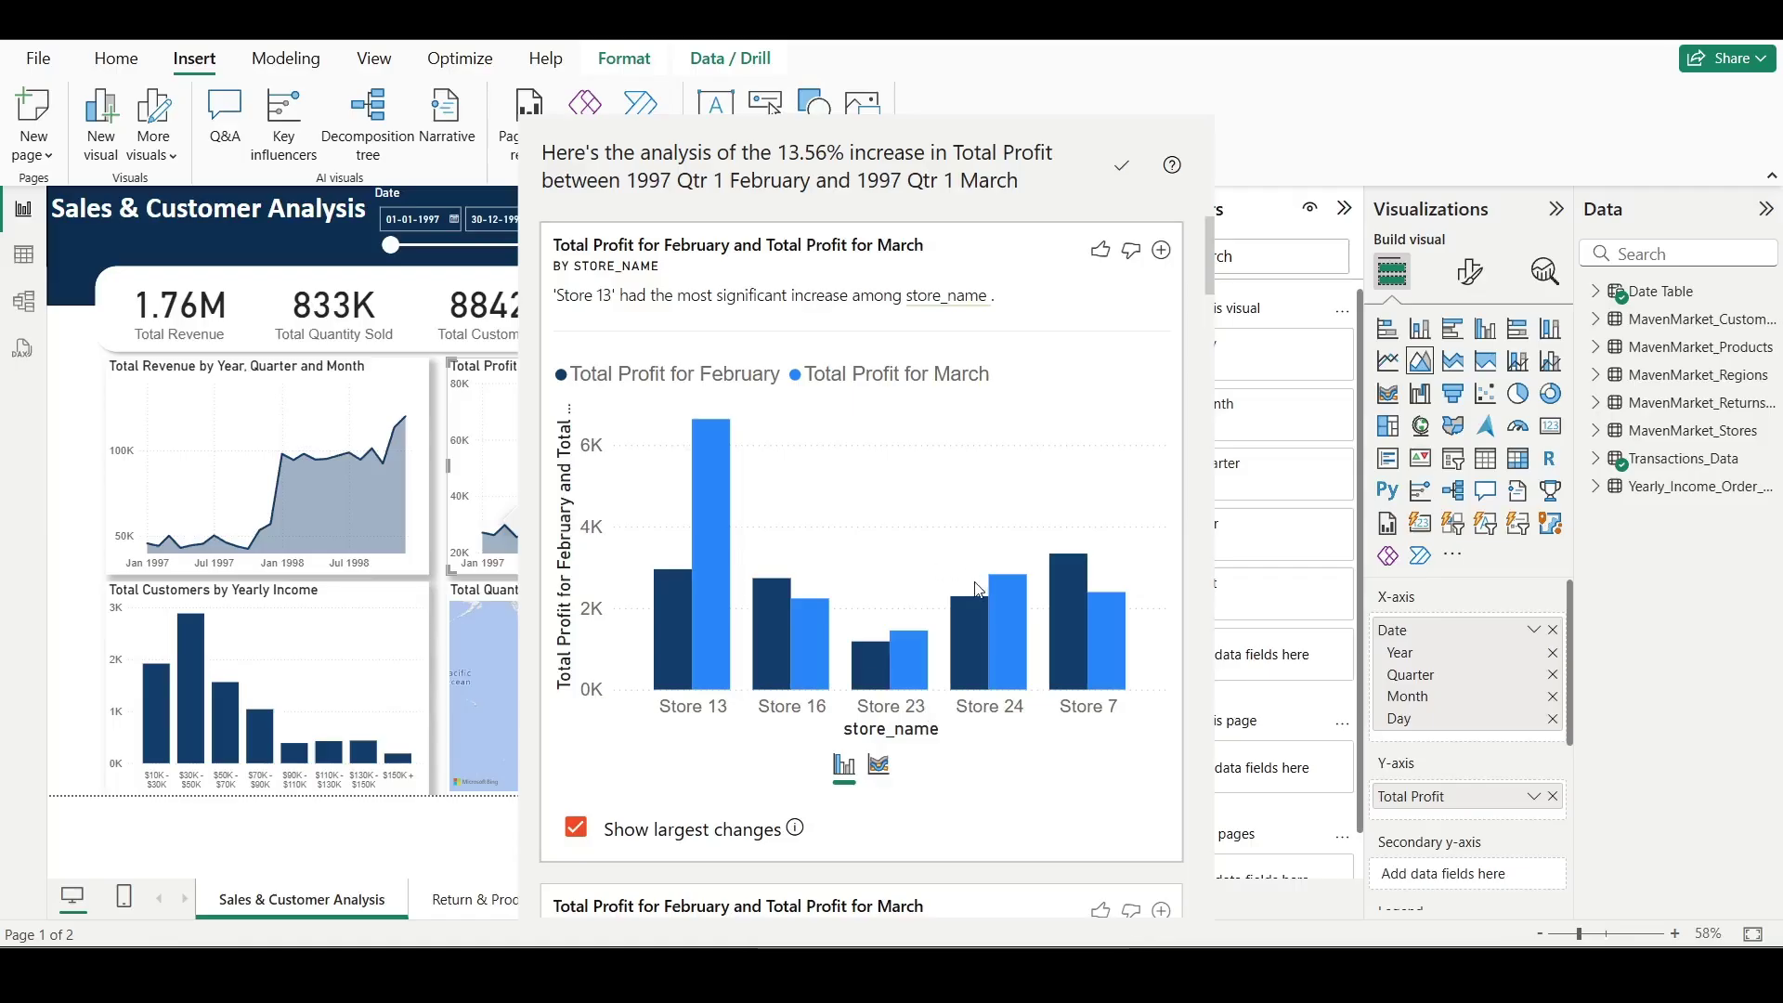
Review the February-to-March profit breakdowns by store, sales district, region, yearly income and education, and close the analysis.
scroll(975, 589, down, 3)
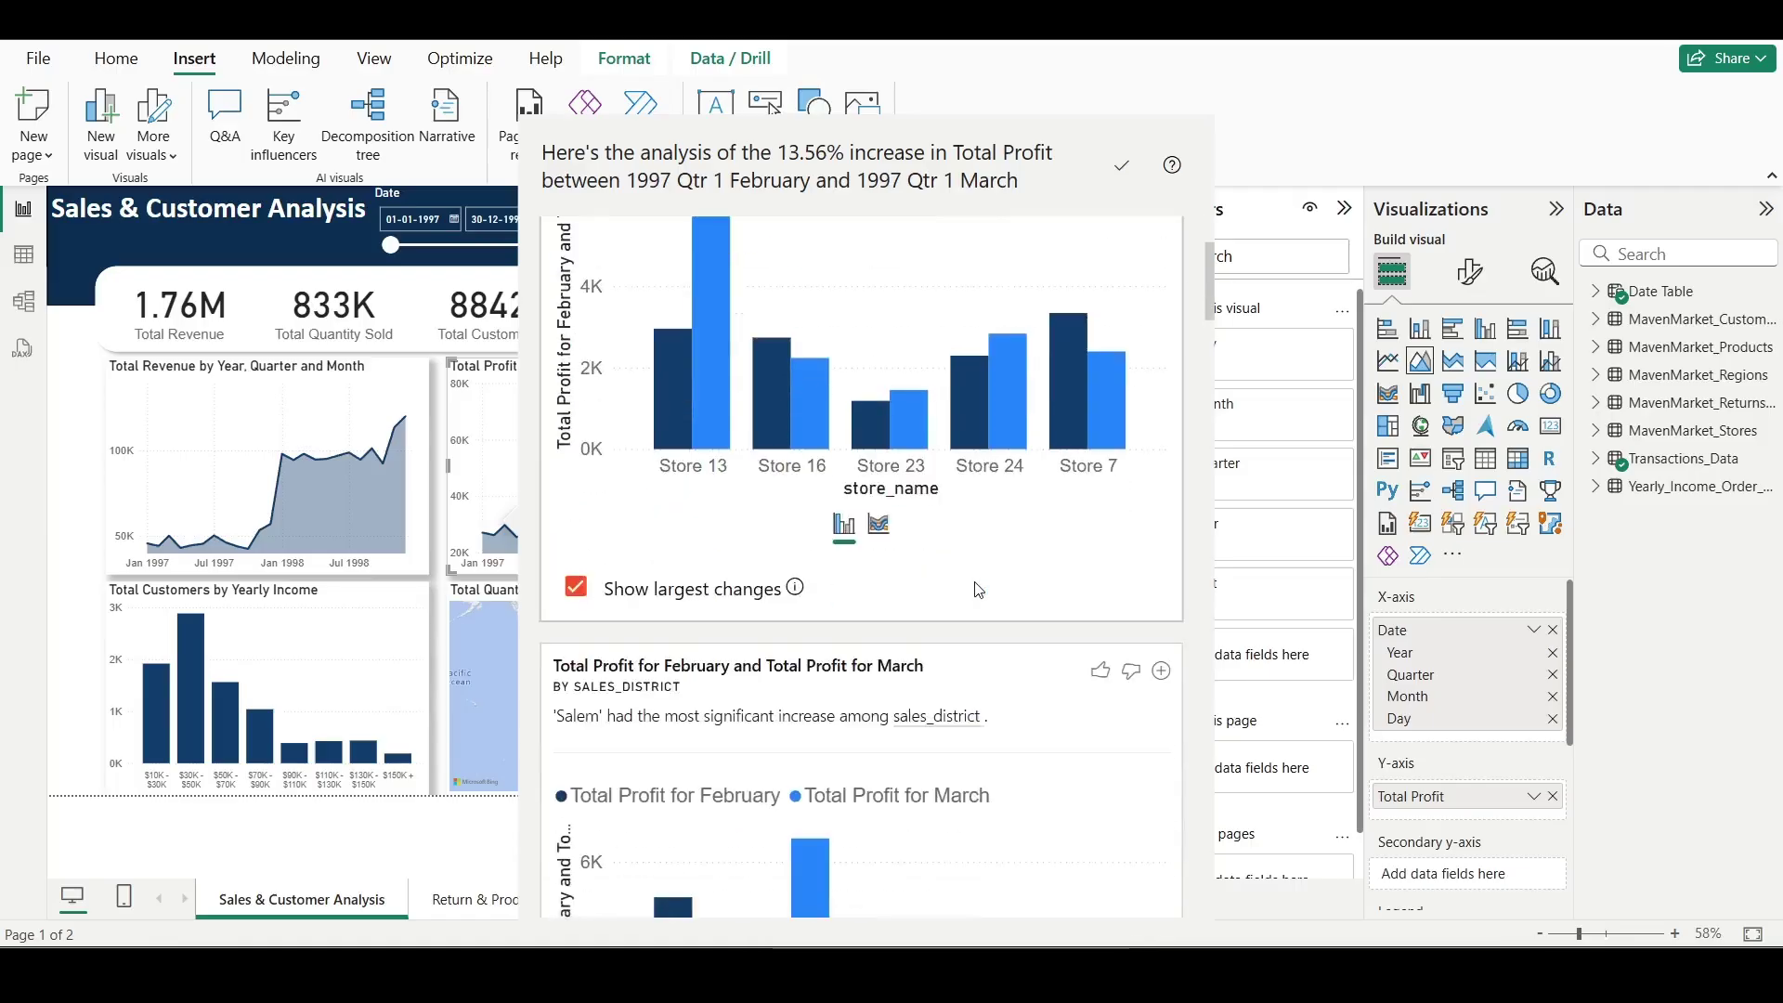
scroll(976, 589, down, 5)
scroll(978, 589, down, 15)
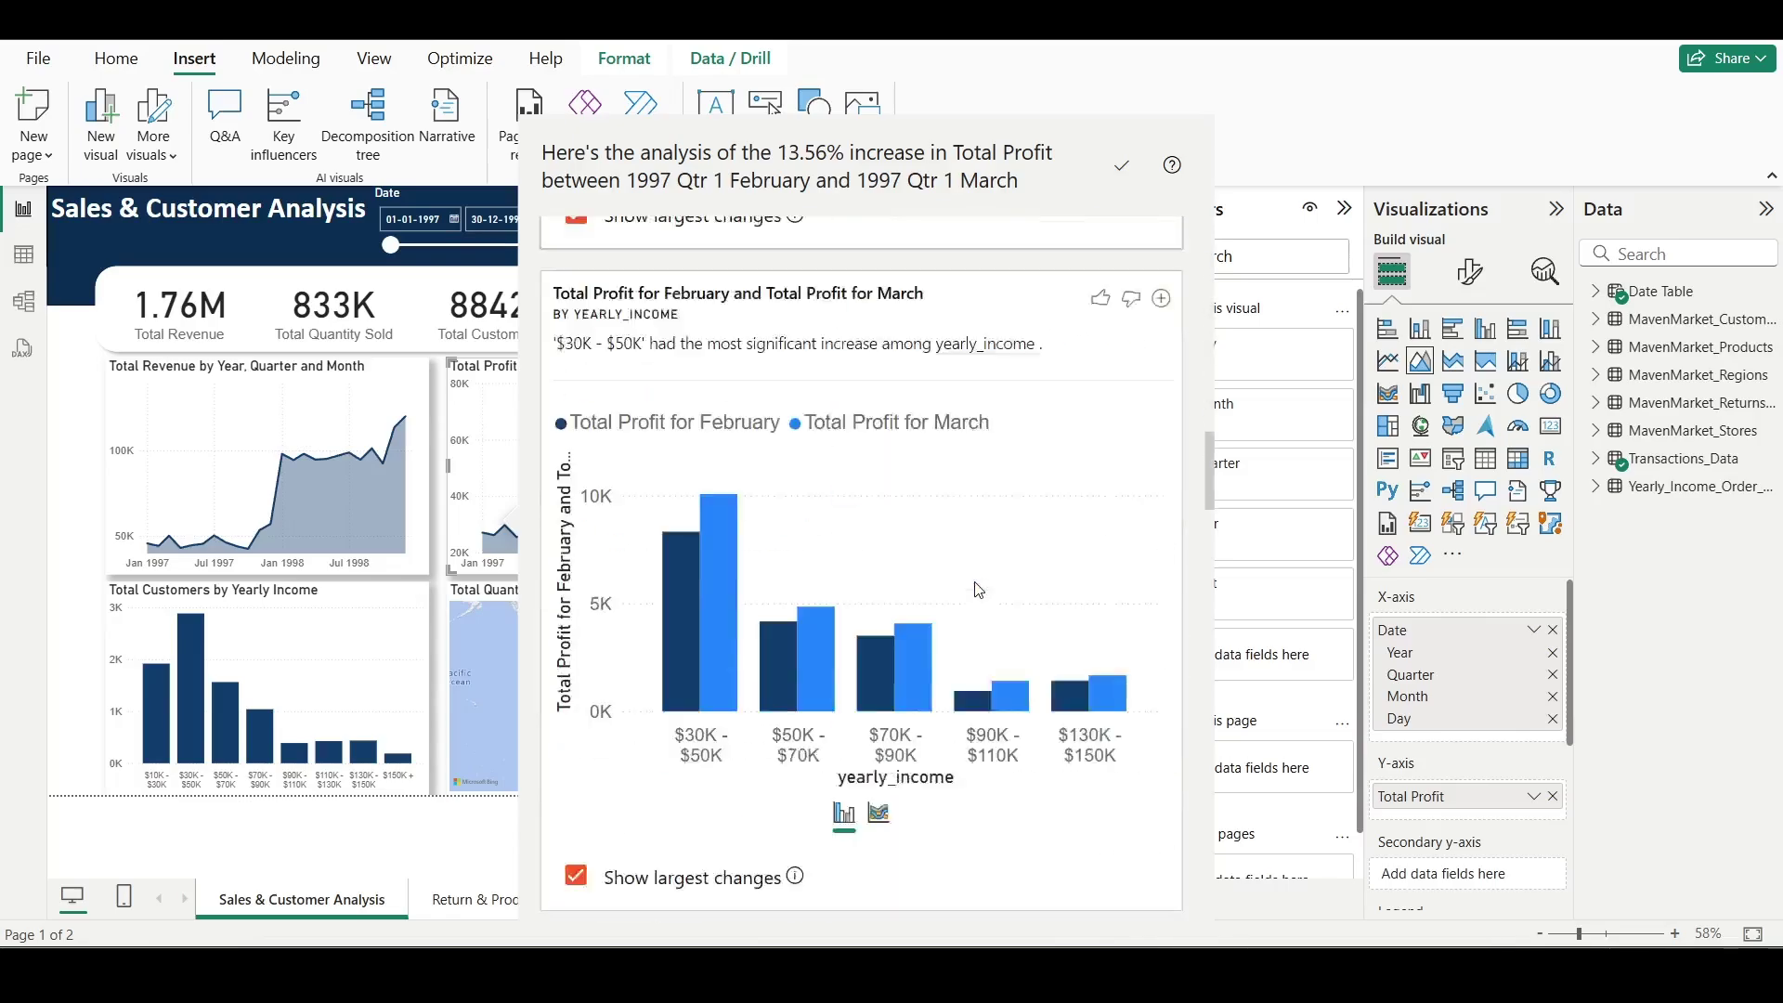
scroll(978, 589, down, 8)
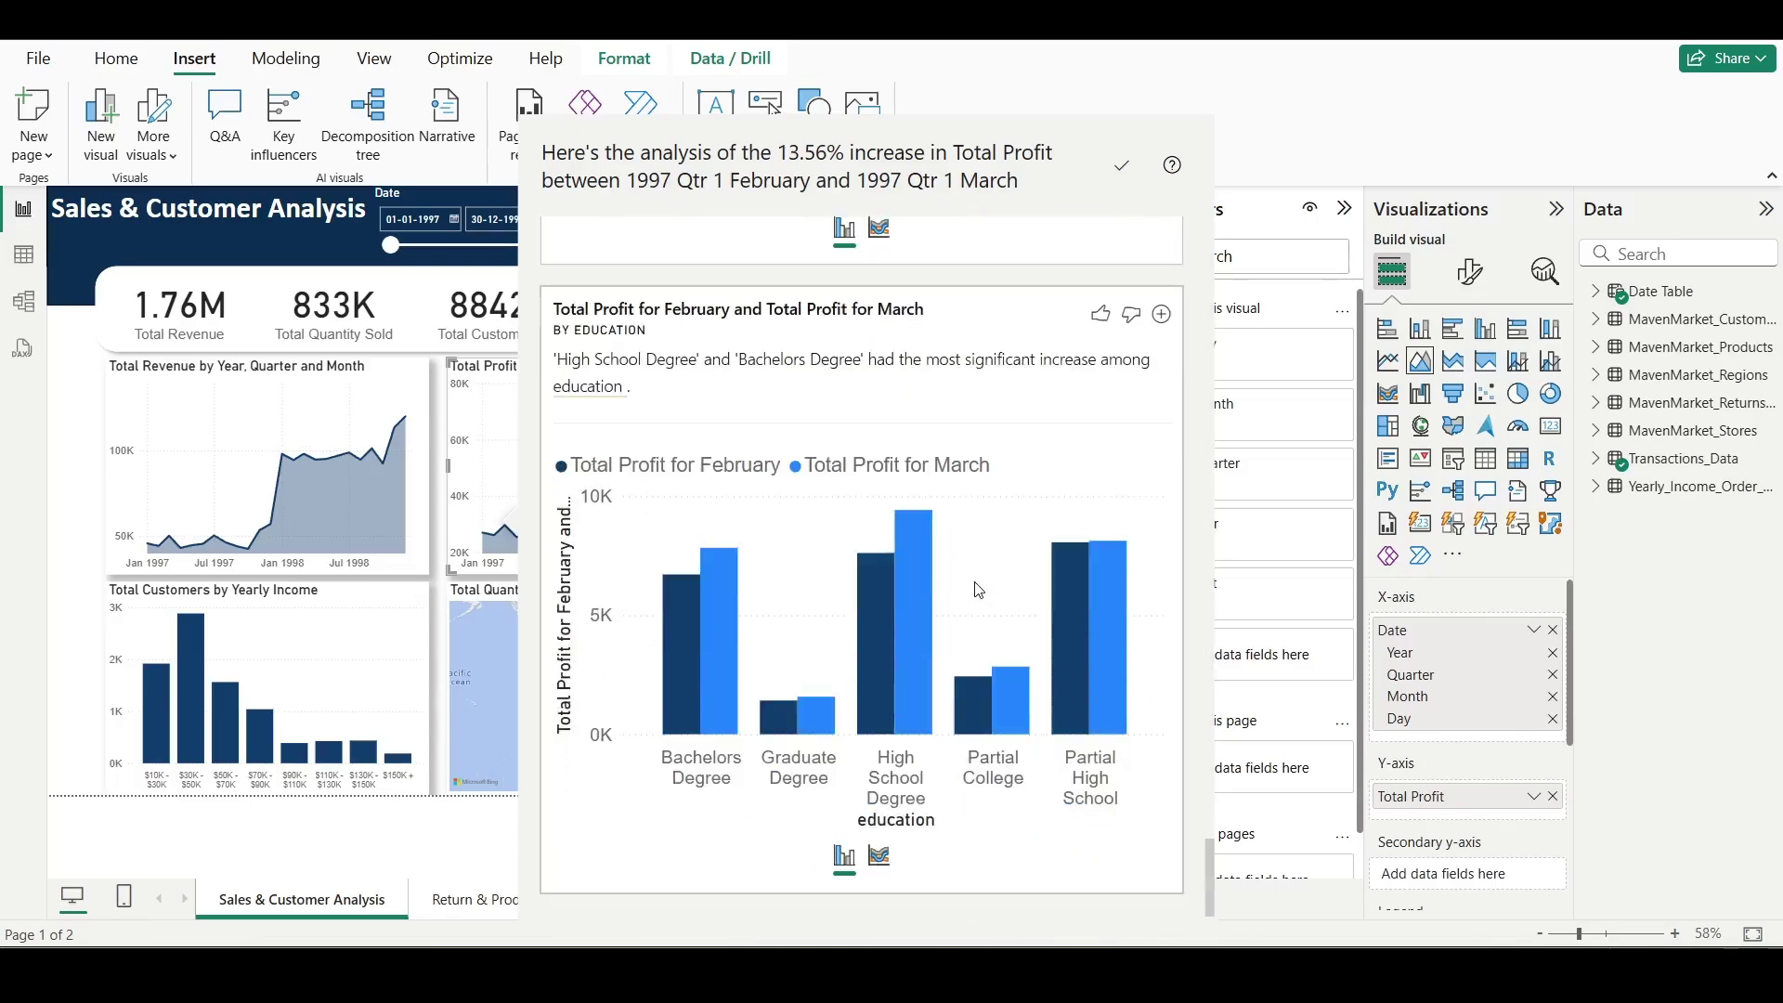
scroll(978, 589, up, 20)
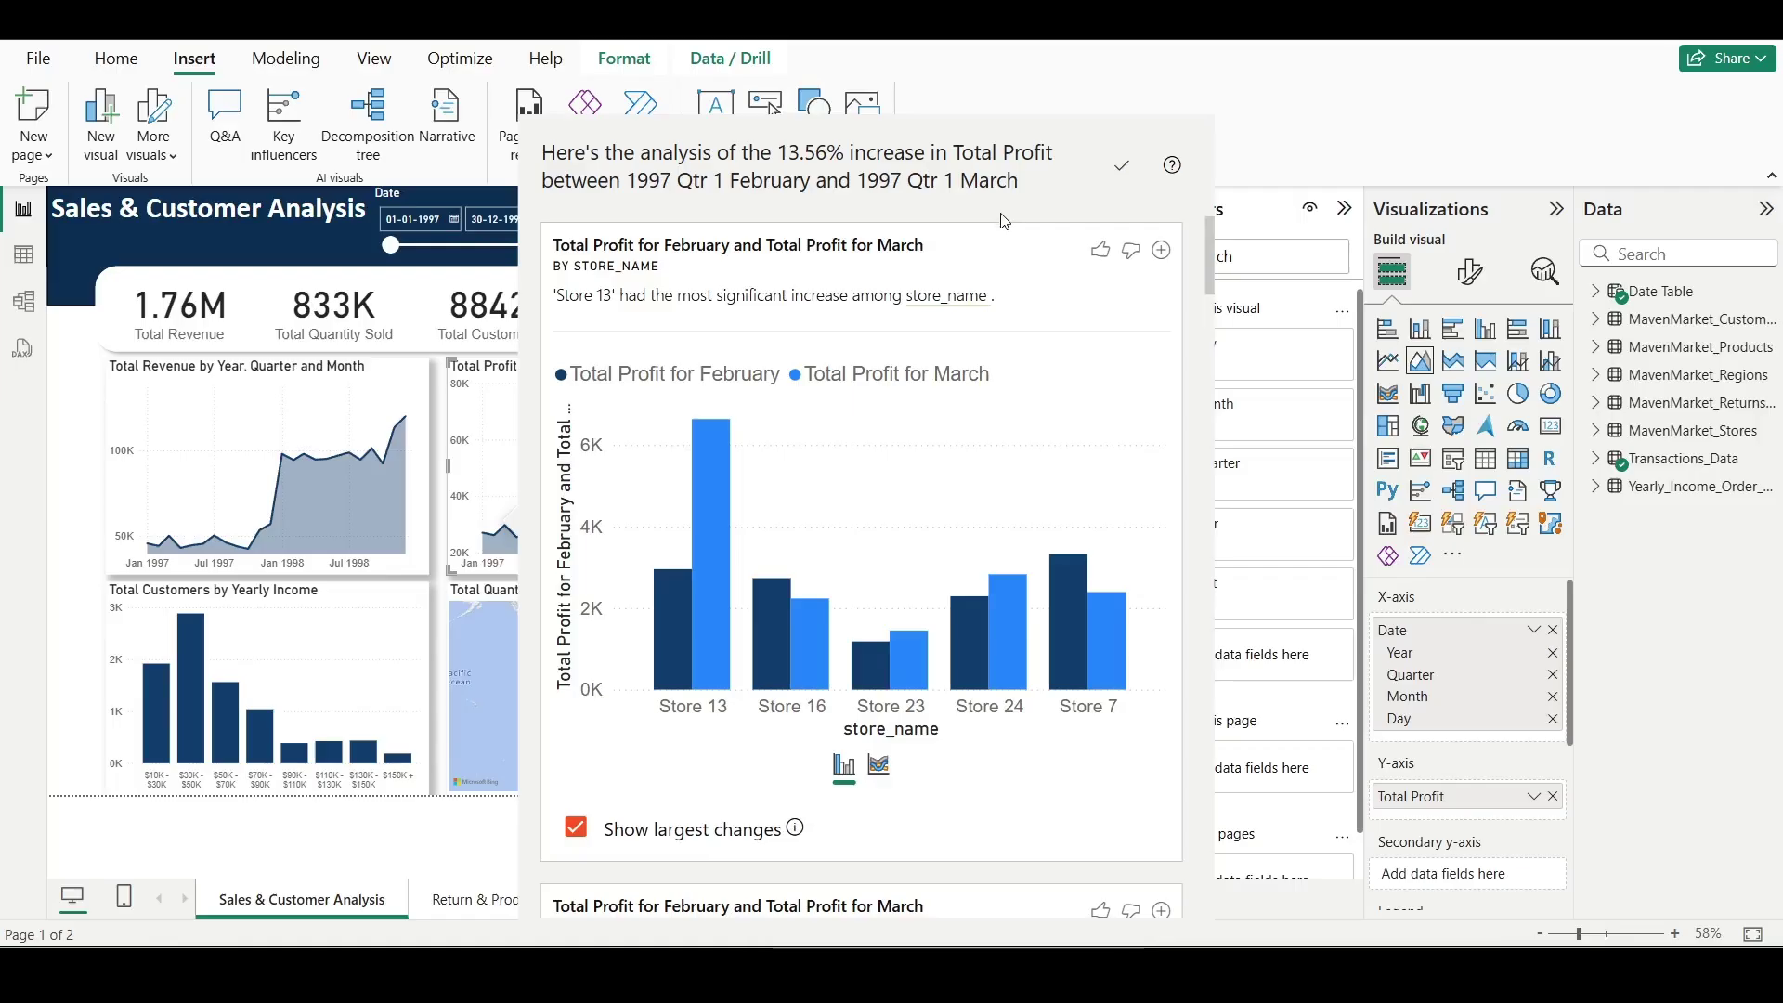
scroll(850, 604, down, 2)
scroll(850, 604, down, 10)
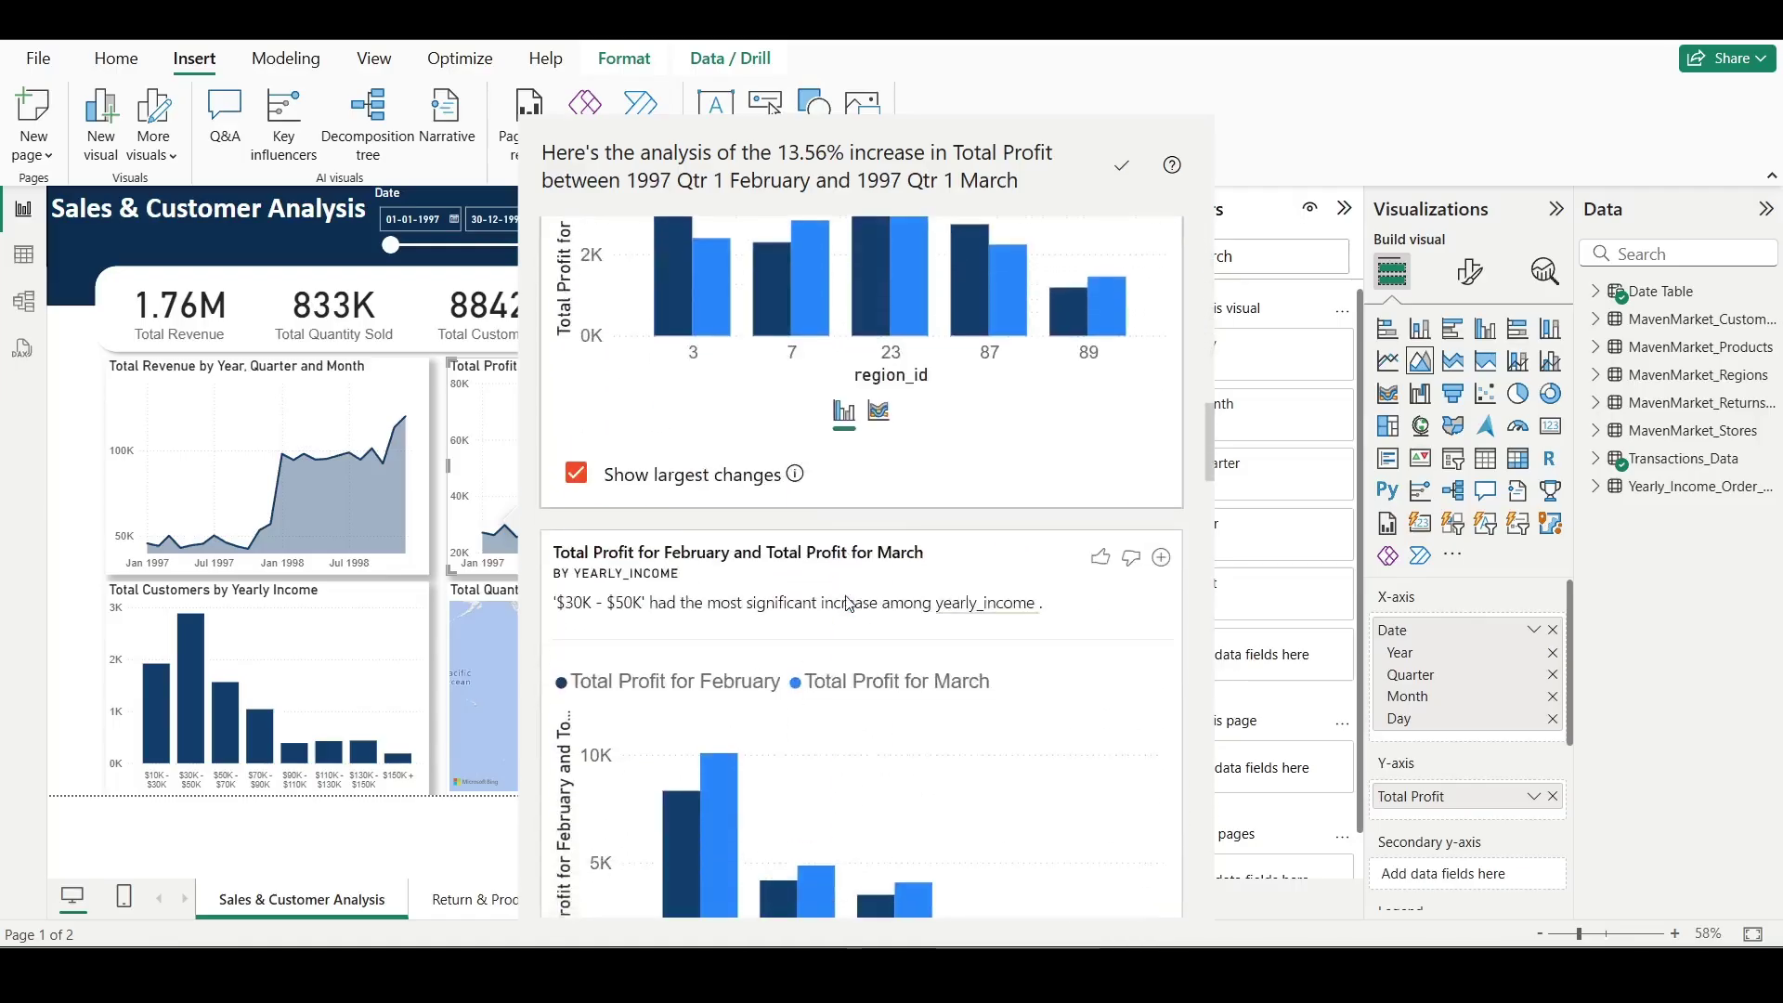
scroll(850, 604, down, 6)
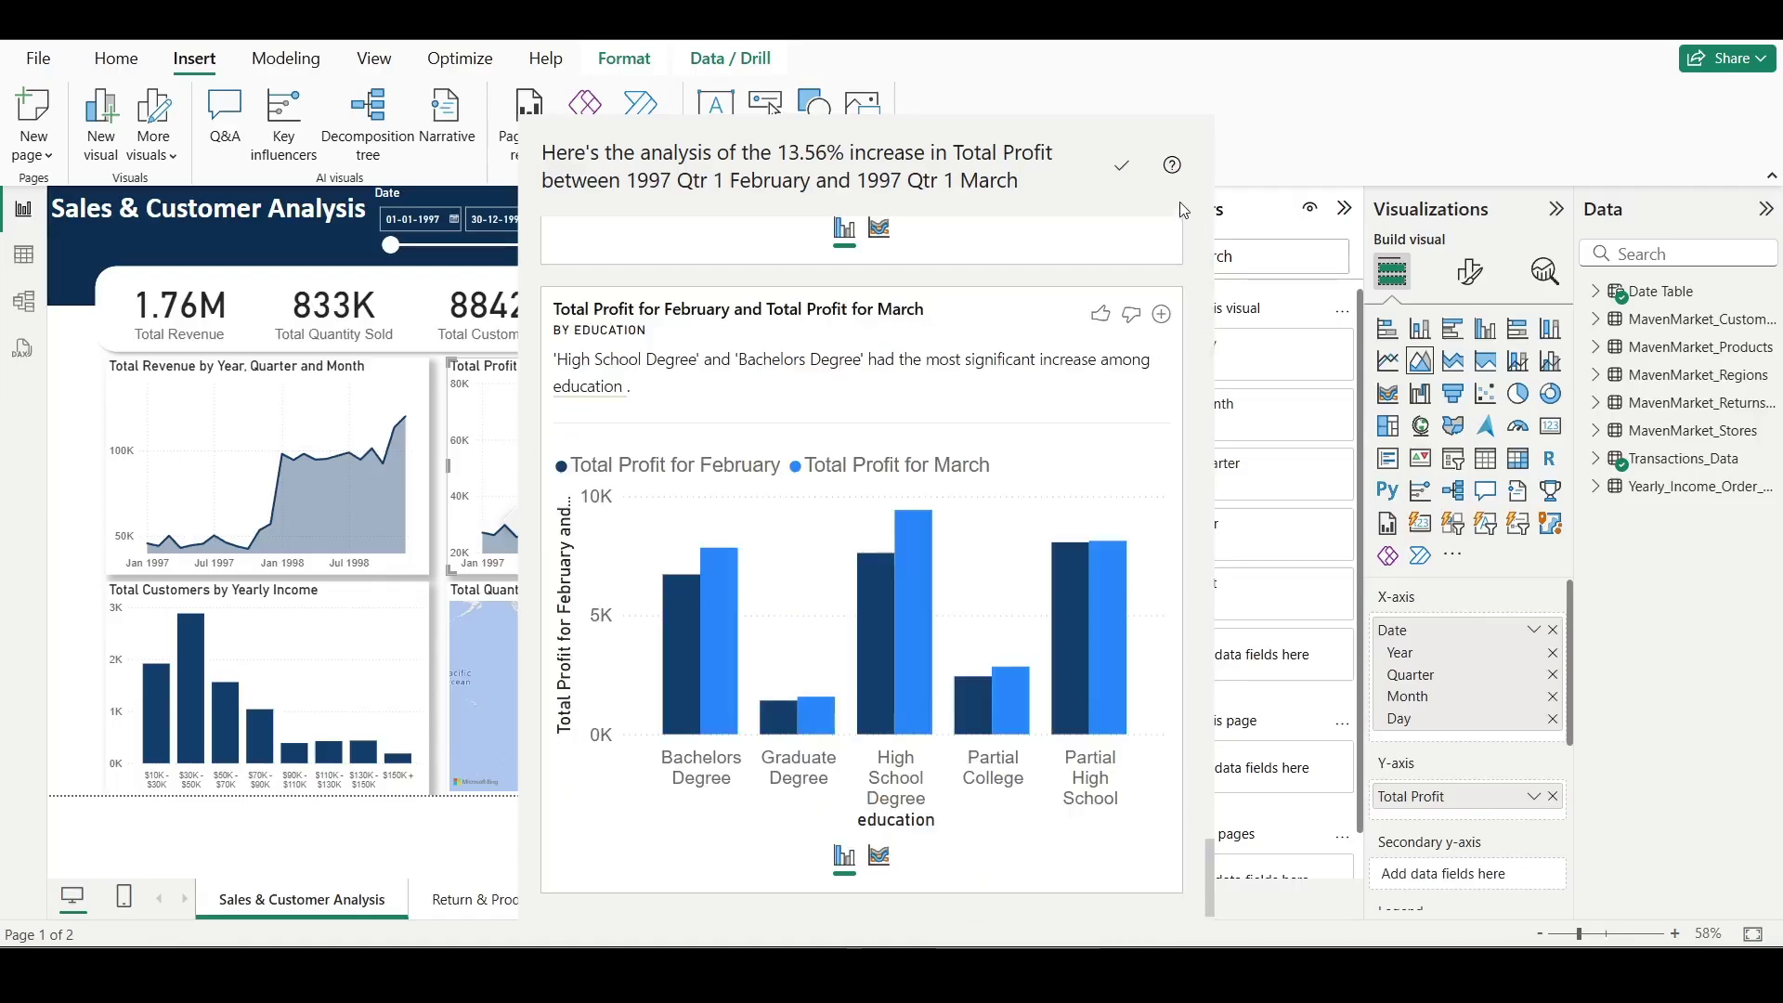
click(1133, 74)
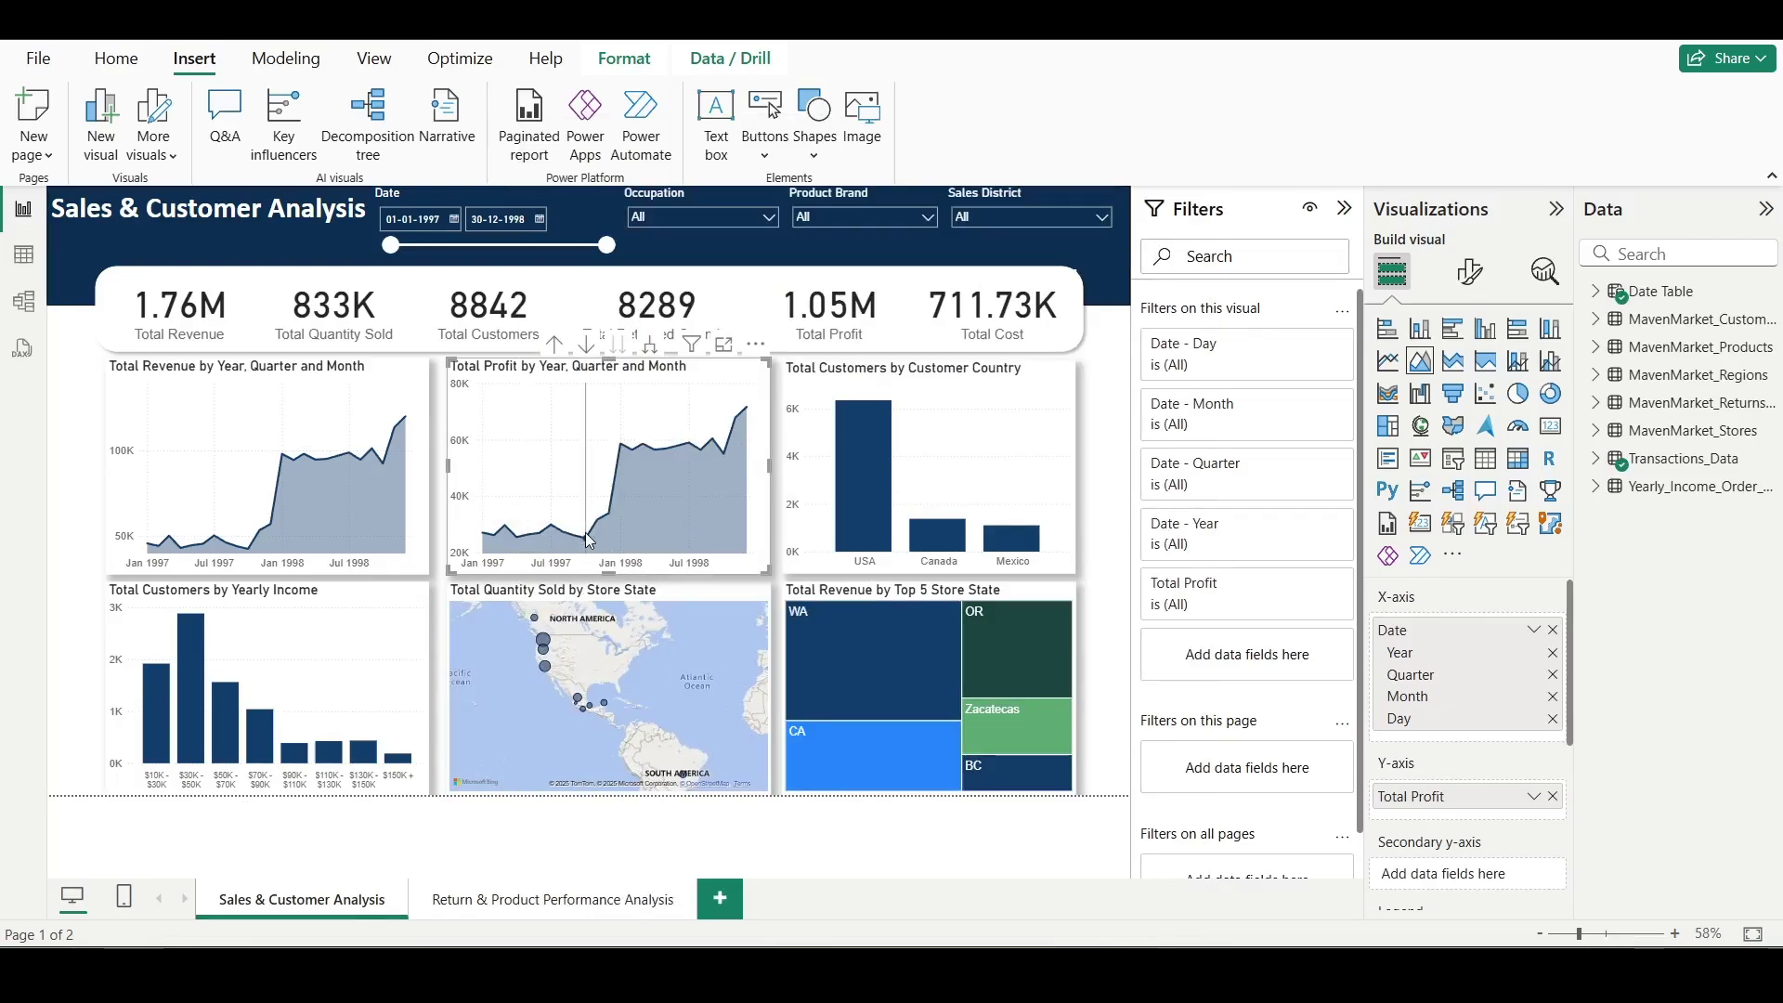
Generate an explanation of the Total Profit decrease at October 1997, review its breakdowns by customer state and store, and close it.
right_click(589, 539)
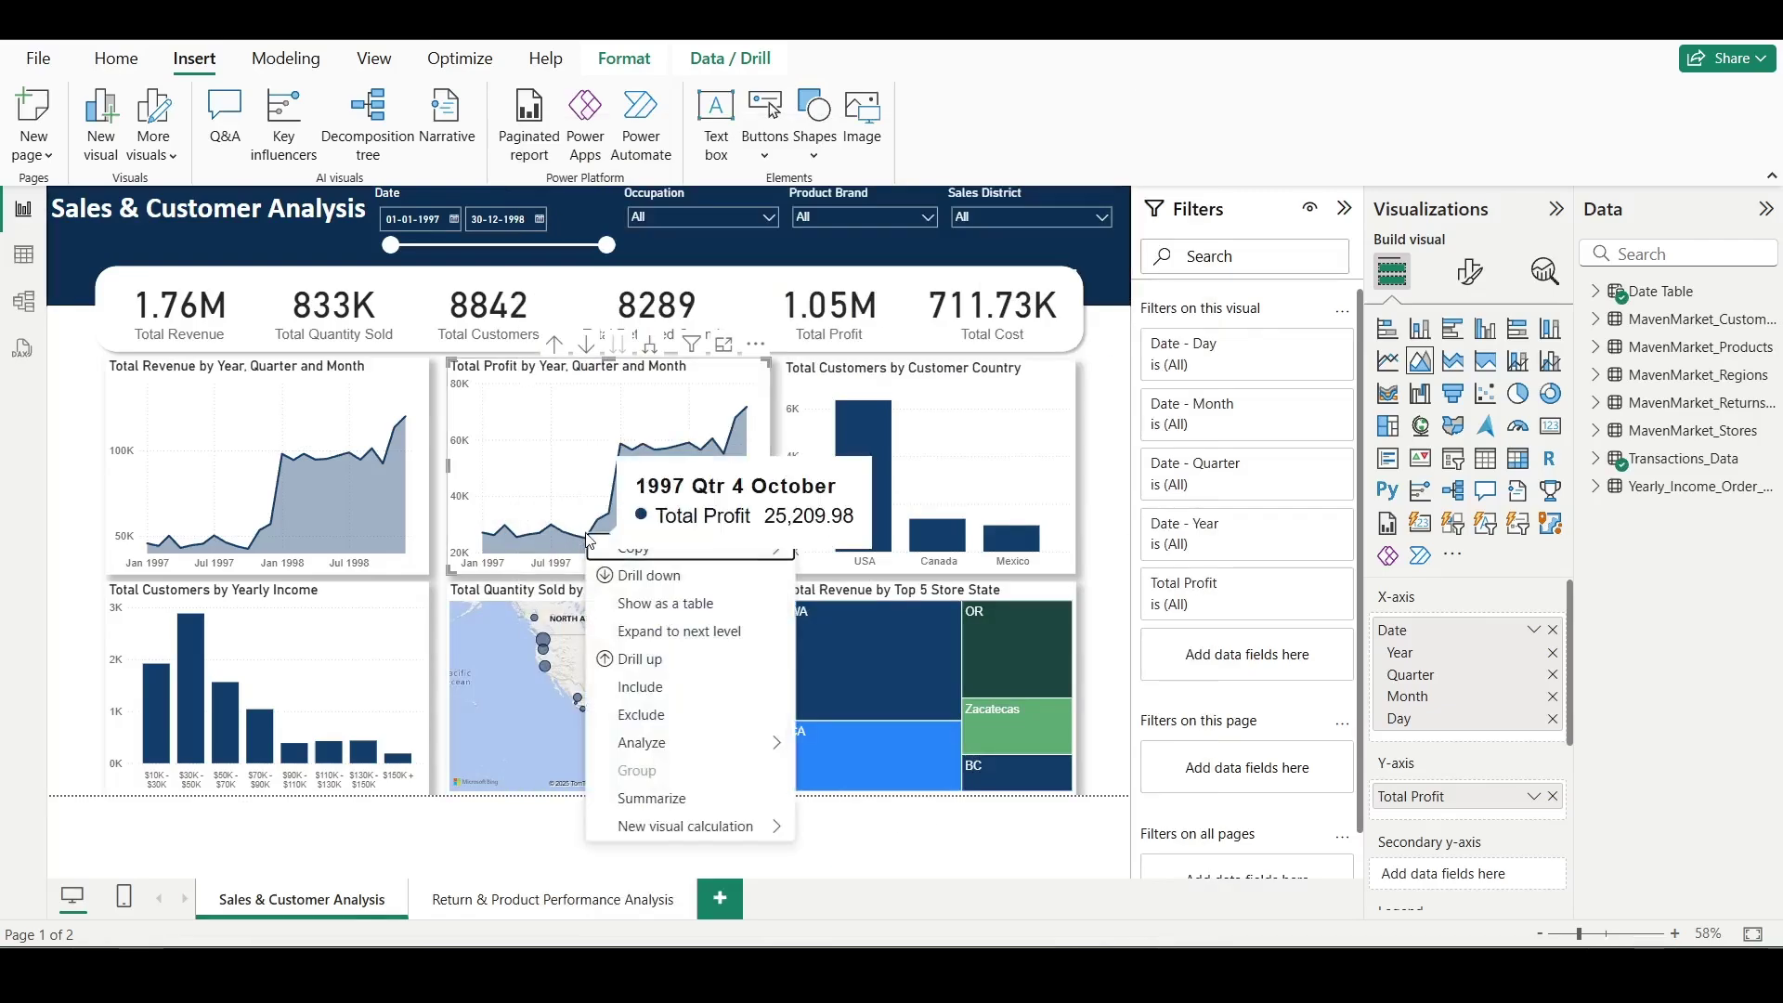
mouse_move(727, 743)
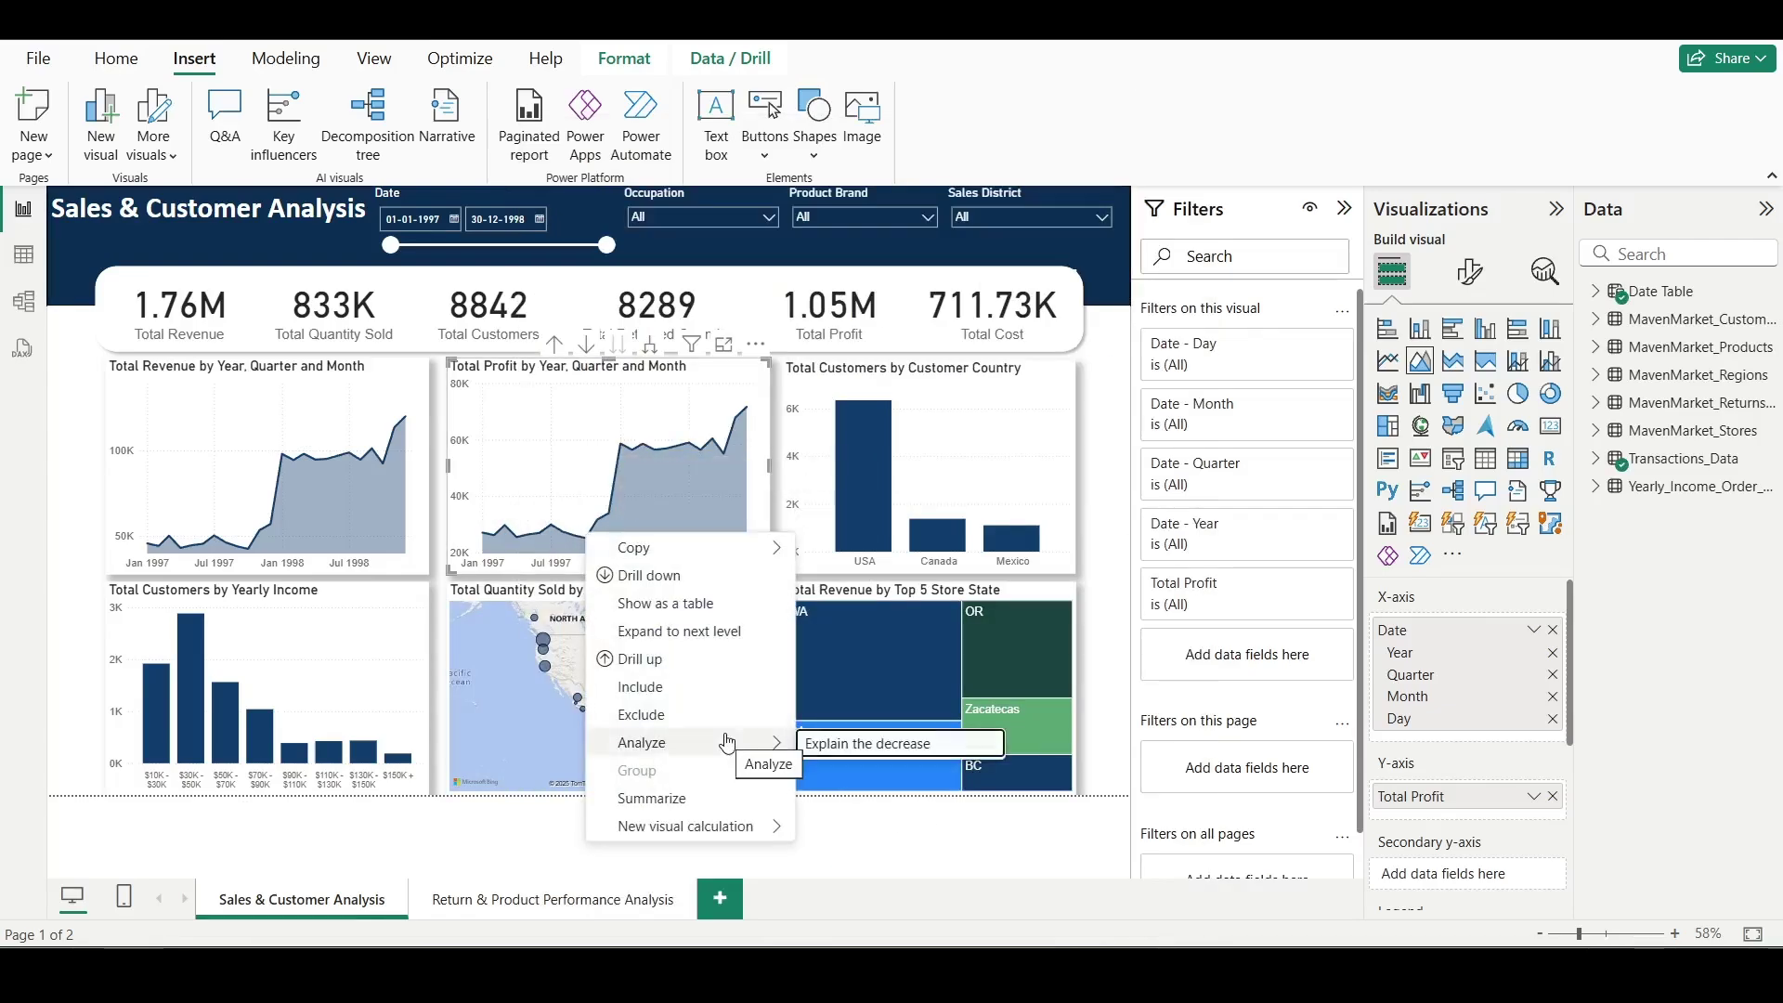
click(819, 745)
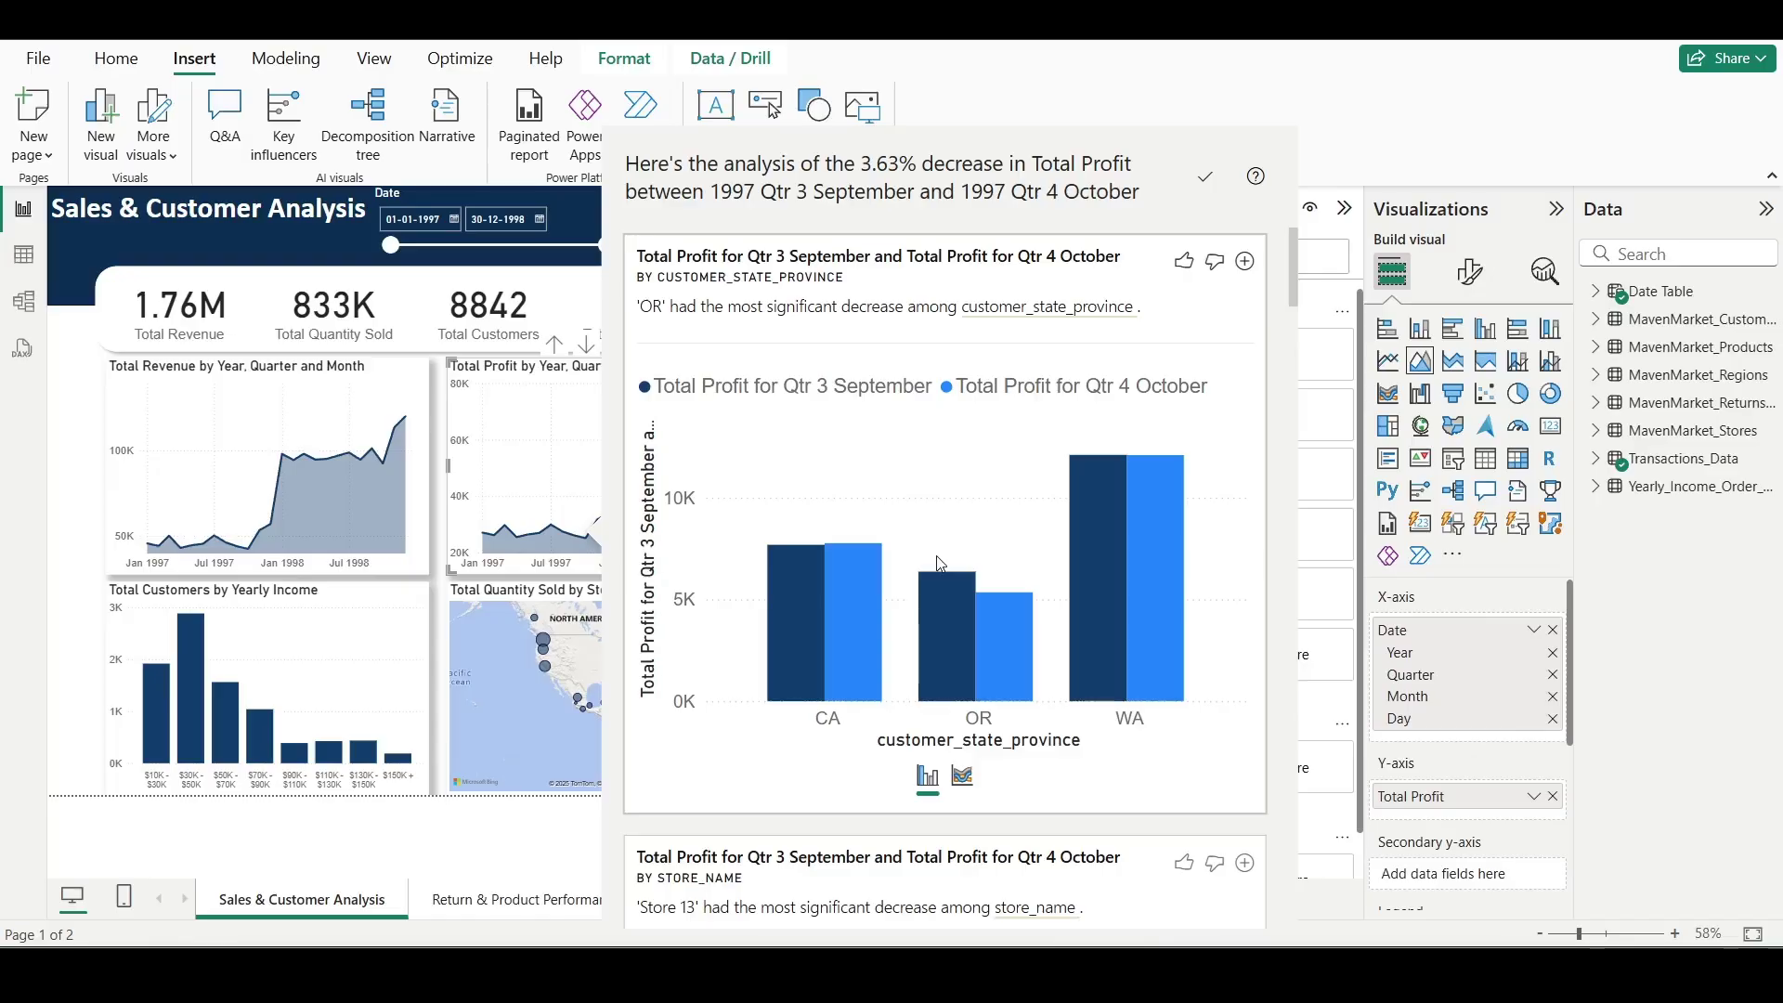
scroll(940, 563, down, 20)
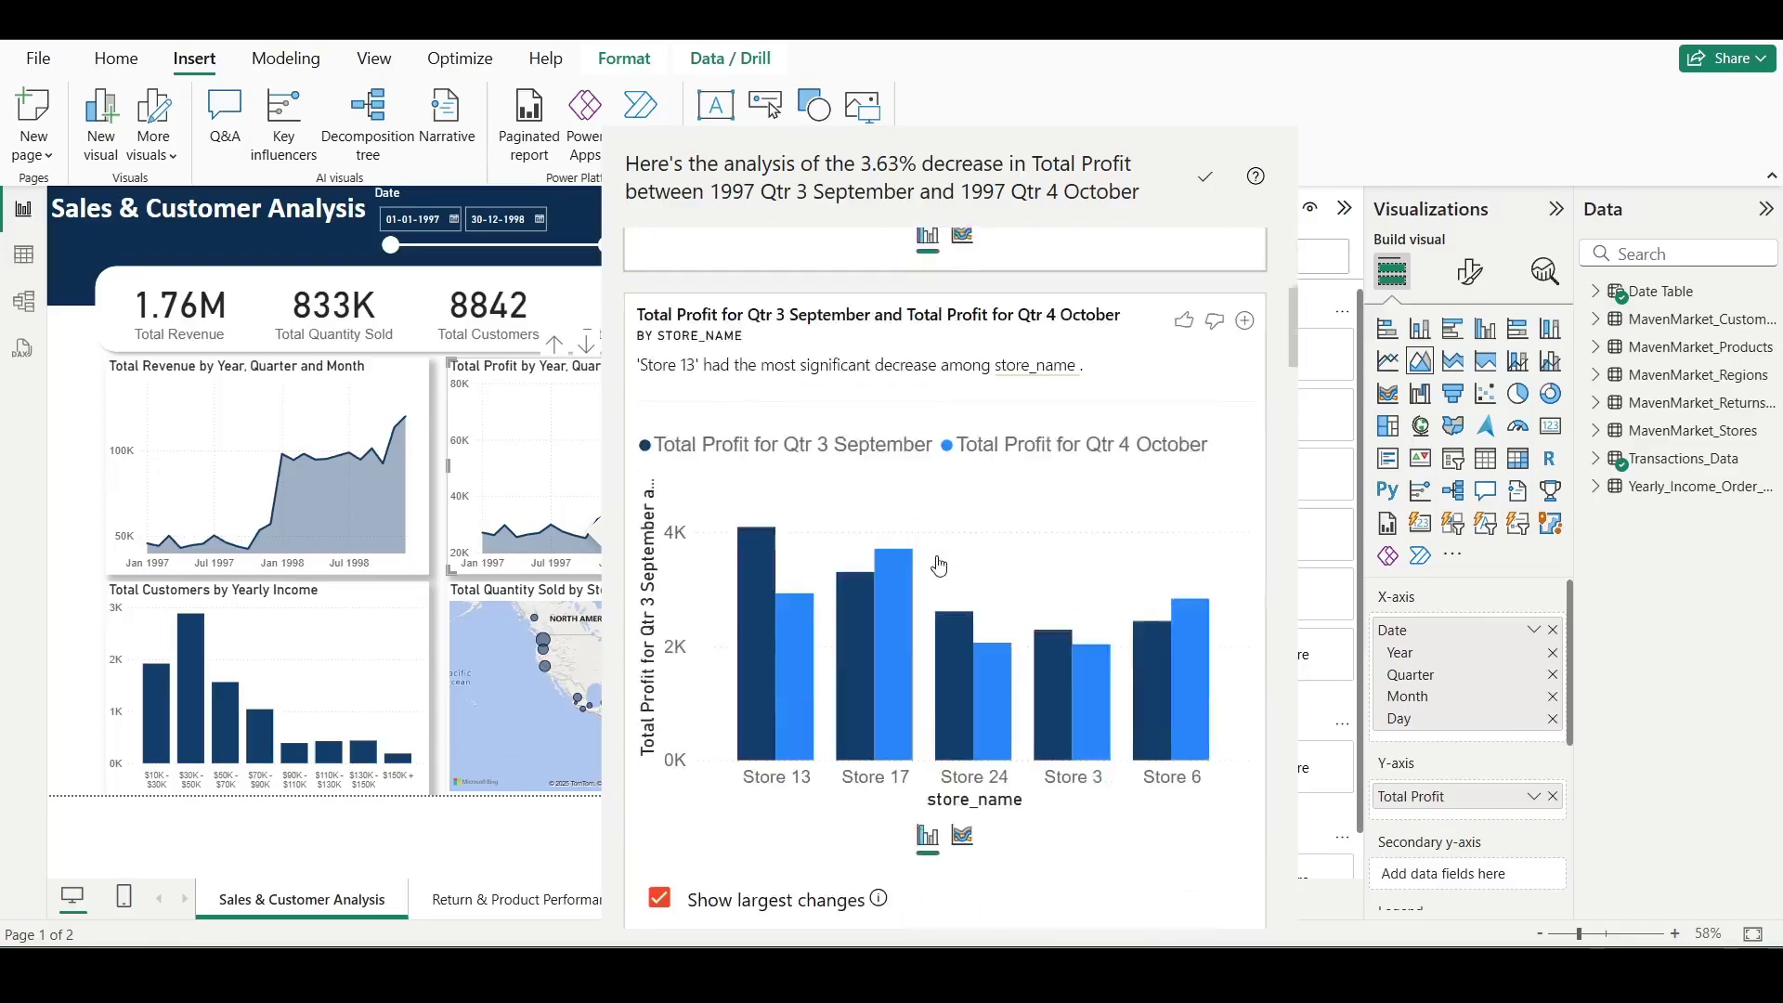
scroll(938, 563, up, 20)
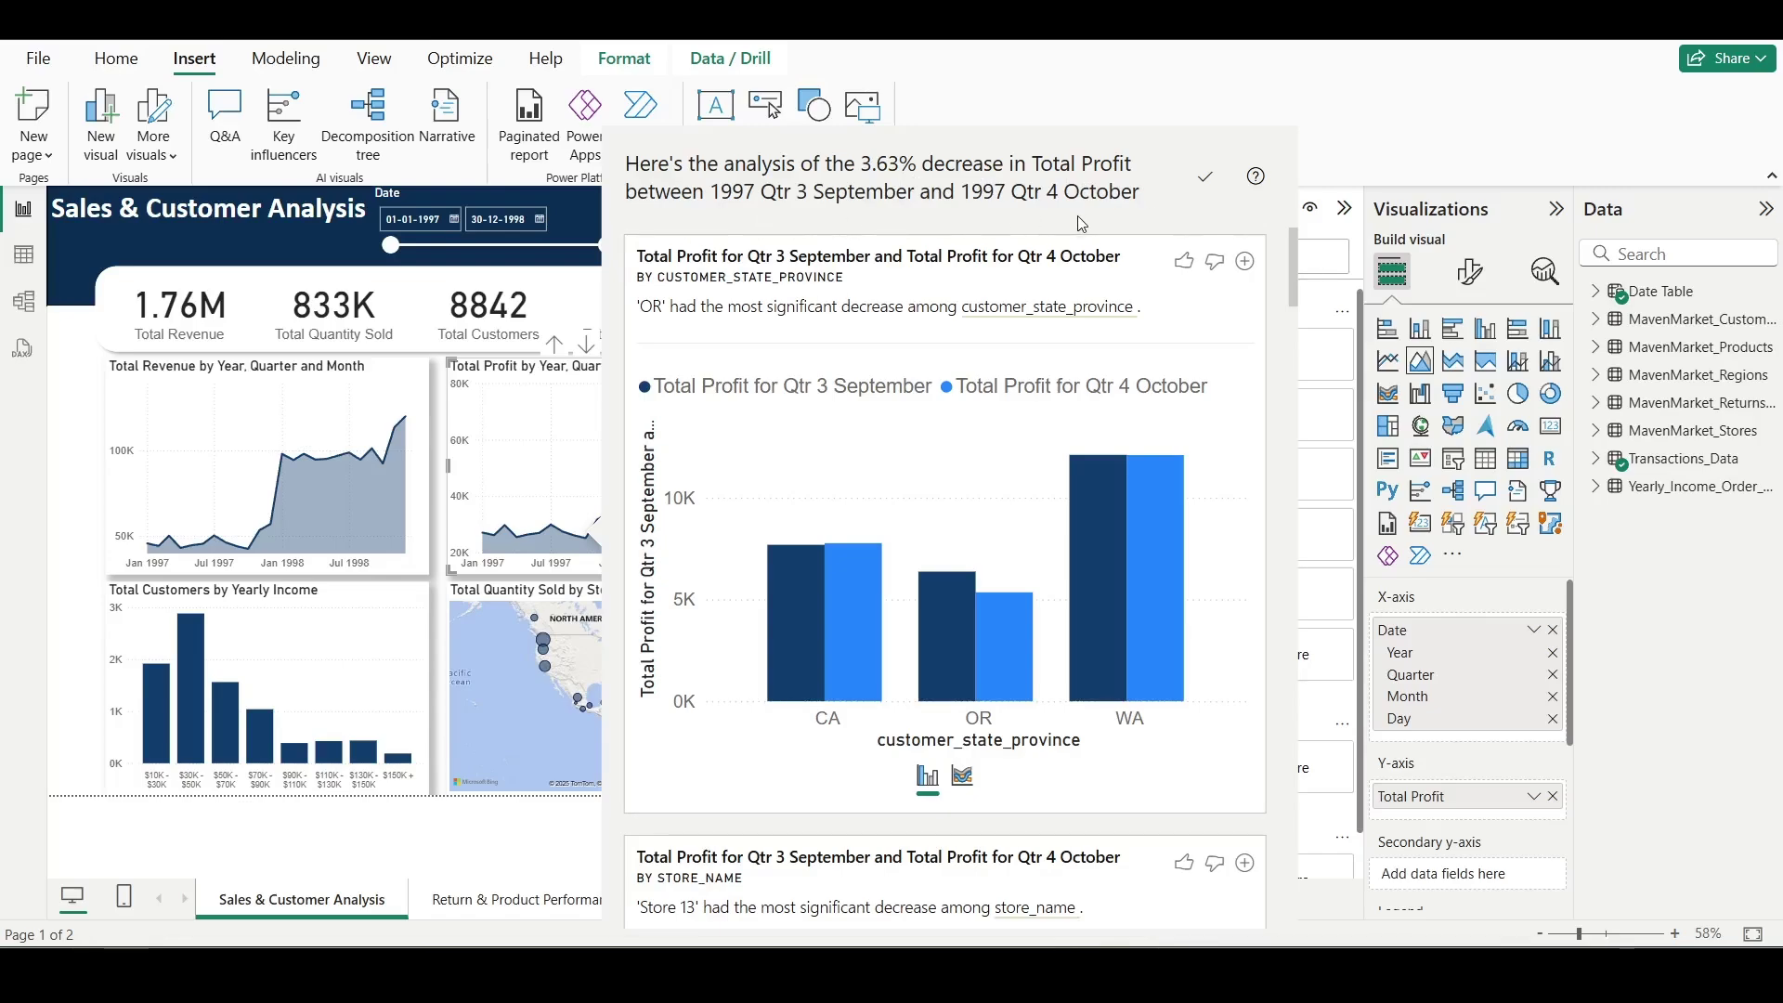
click(1088, 90)
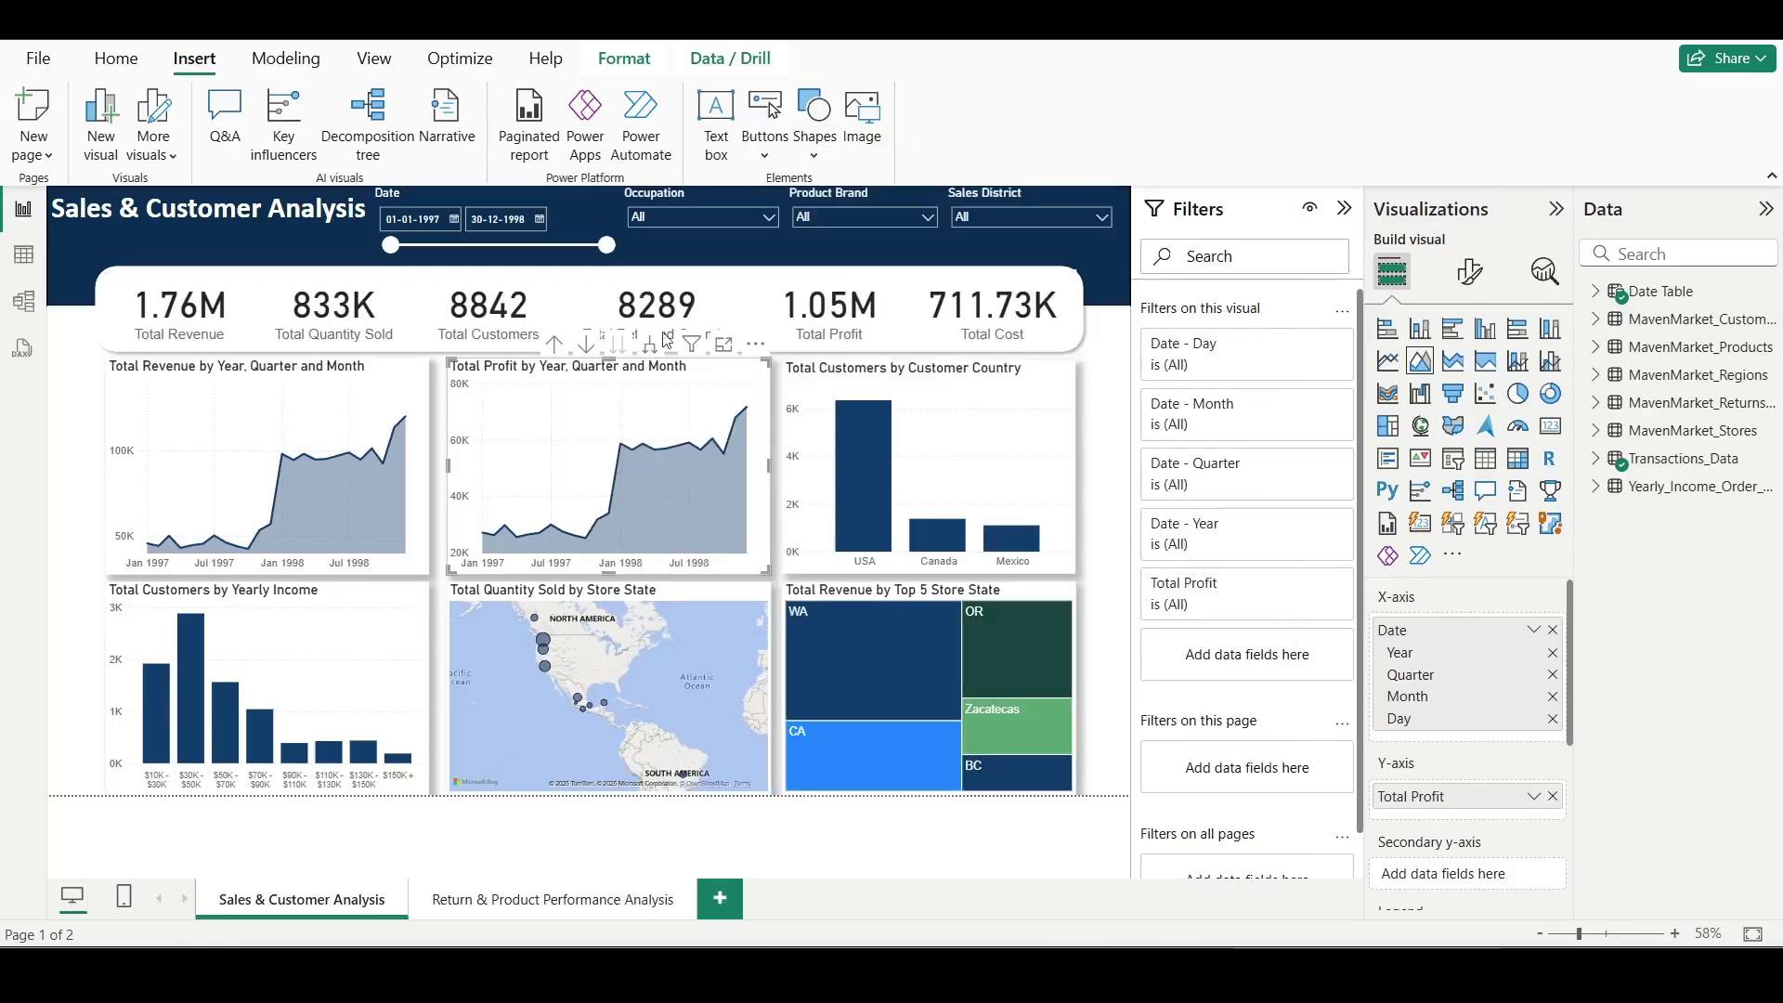
Find where the distribution of Total Customers by Yearly Income differs, starting from the $30K - $50K bar, and review the resulting filters.
mouse_move(196, 634)
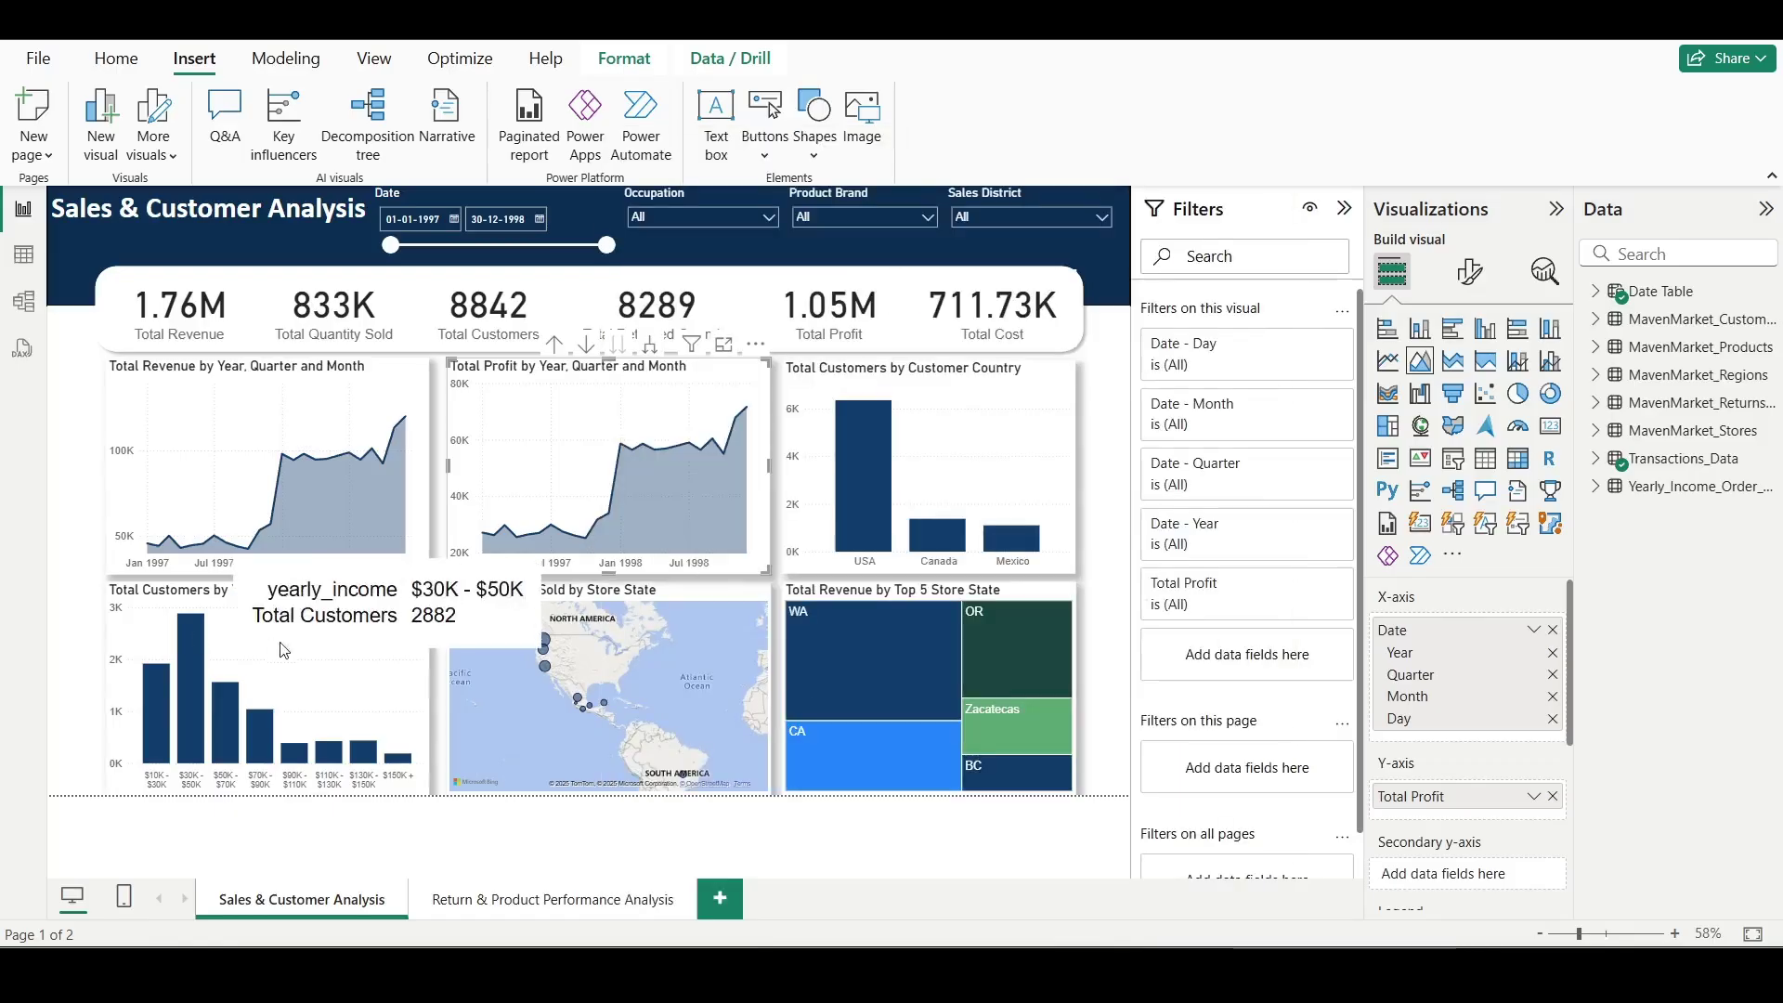
click(191, 632)
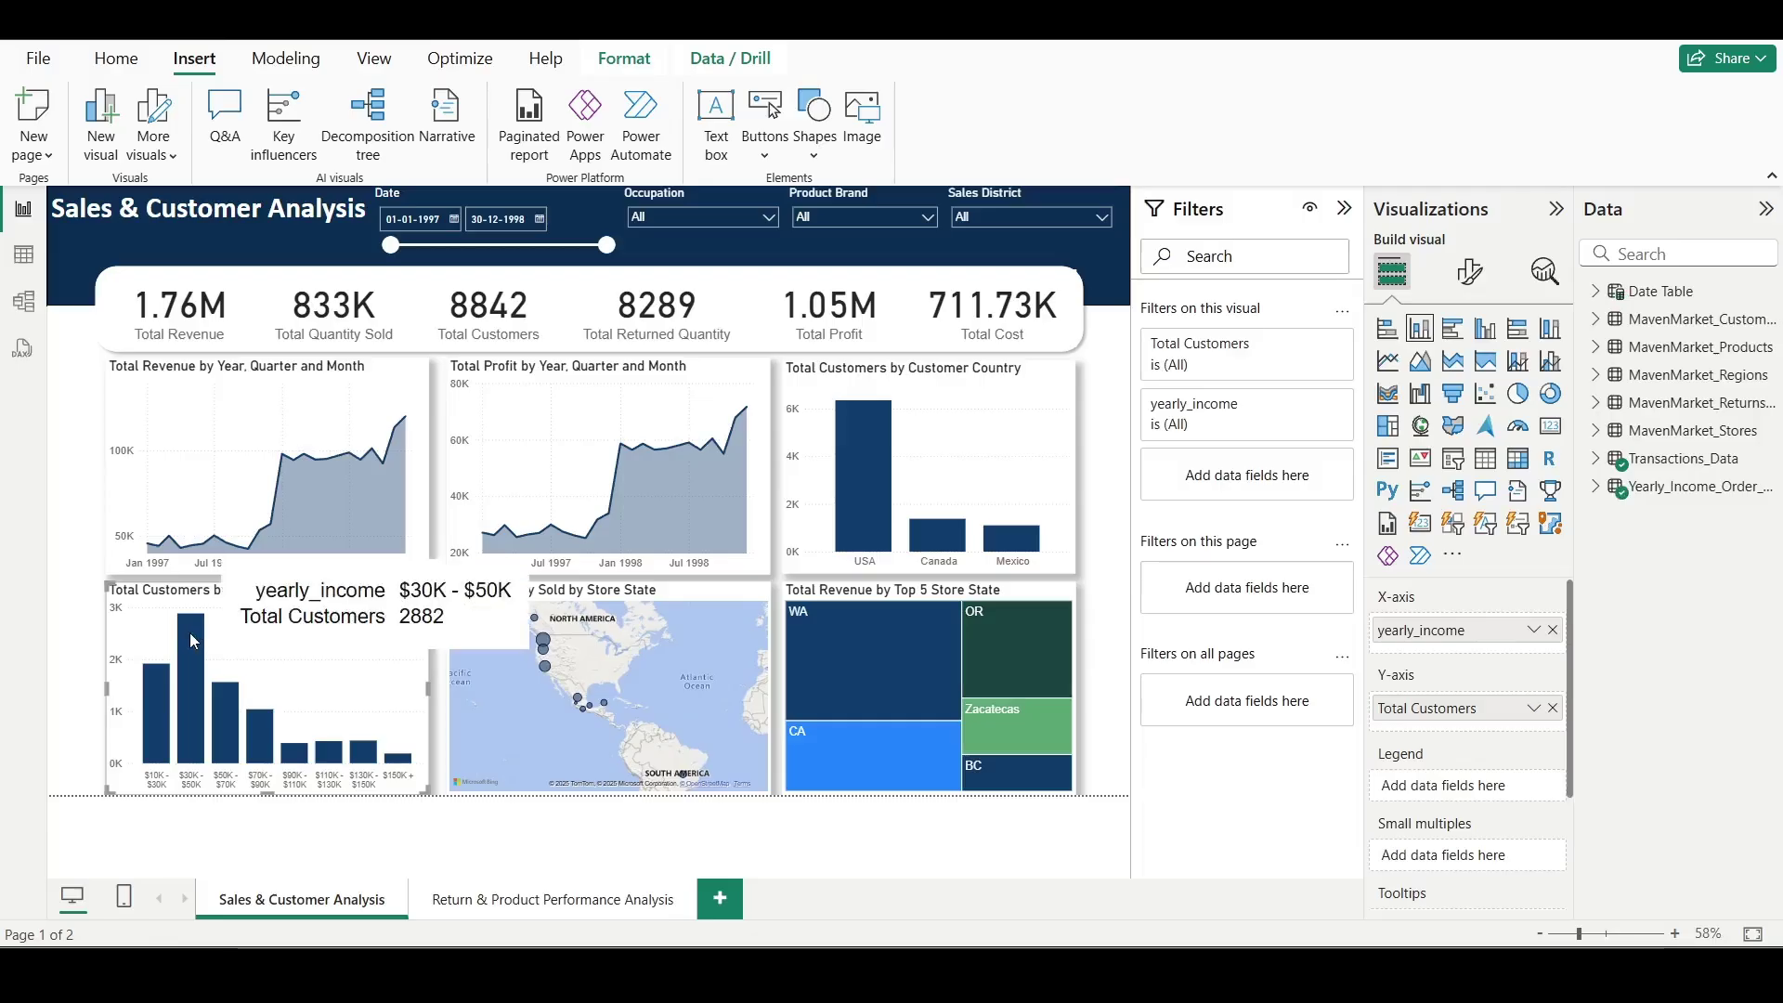
right_click(190, 633)
mouse_move(339, 790)
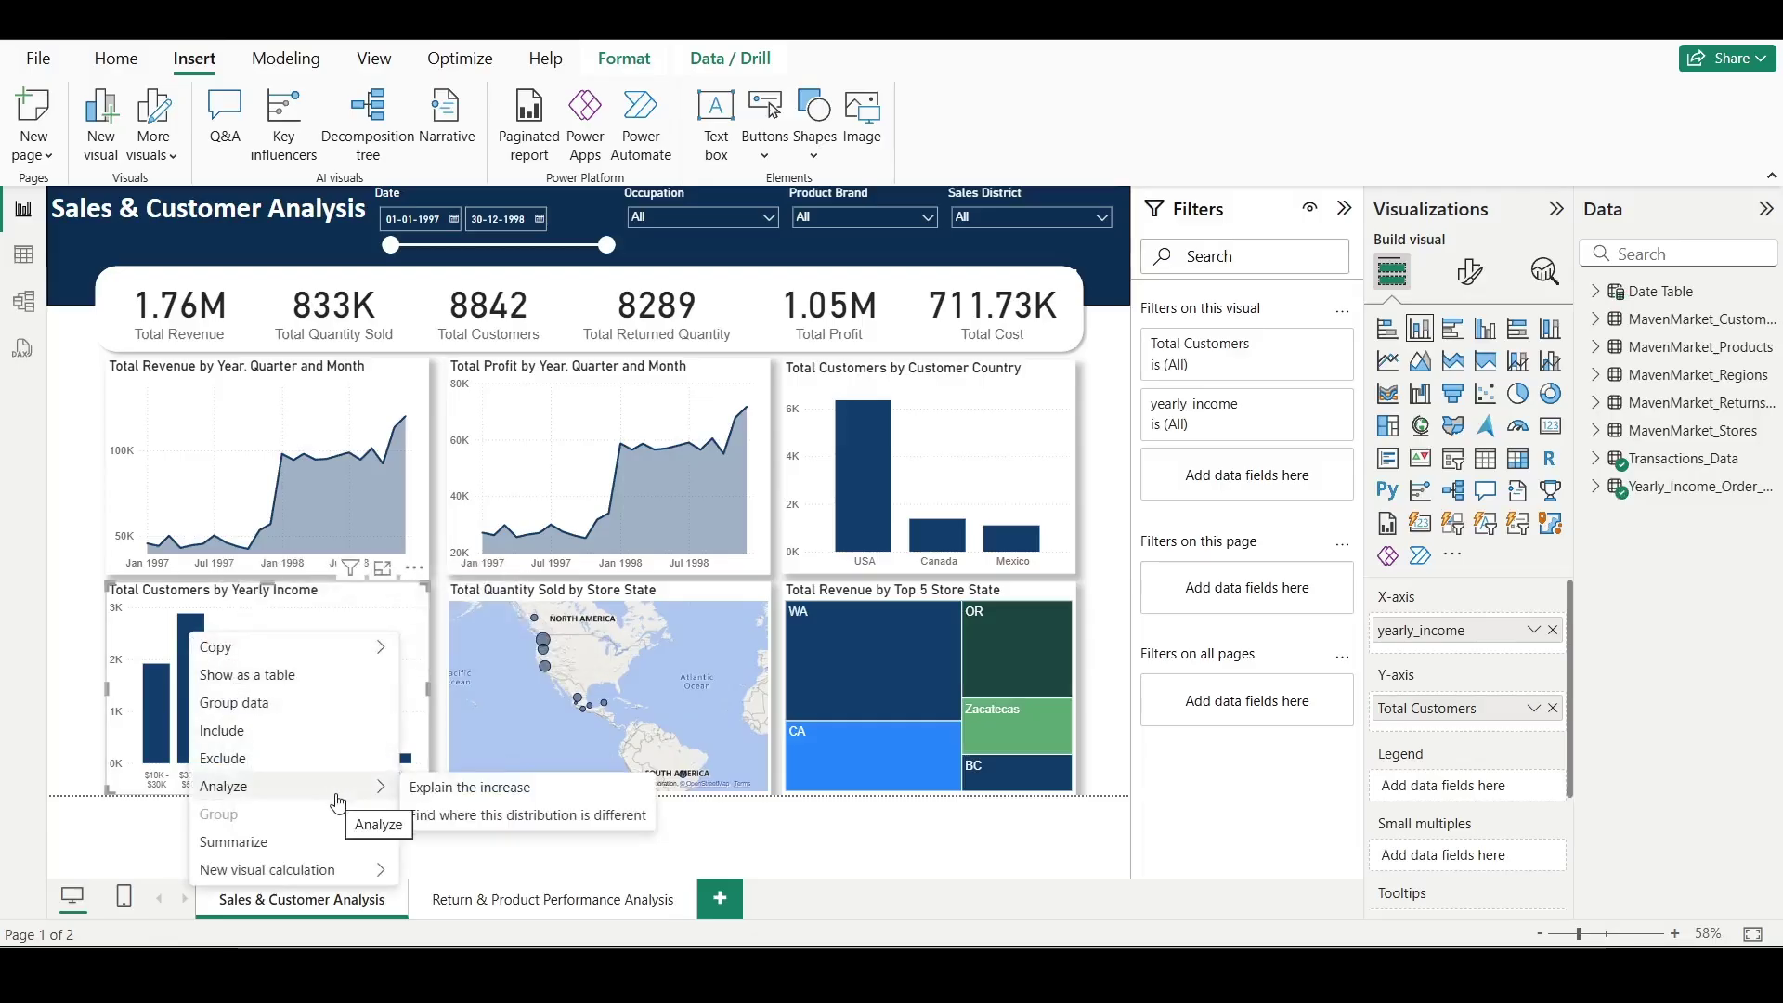
click(639, 831)
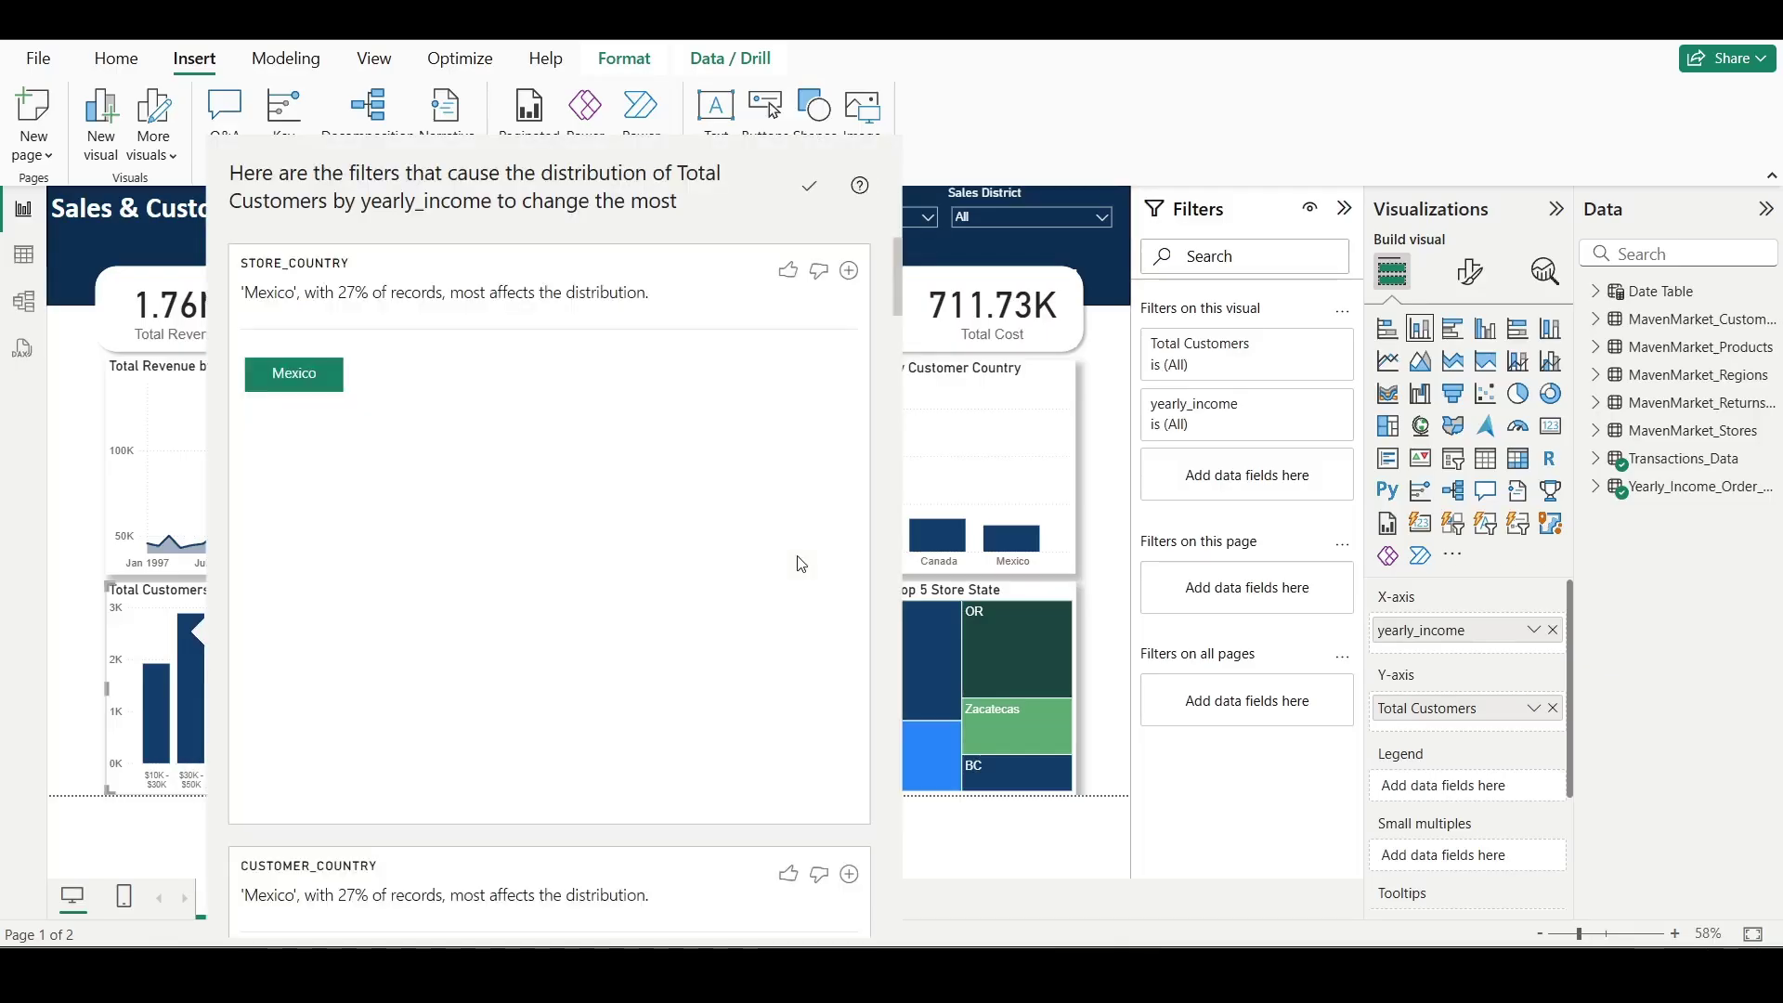
scroll(802, 564, down, 5)
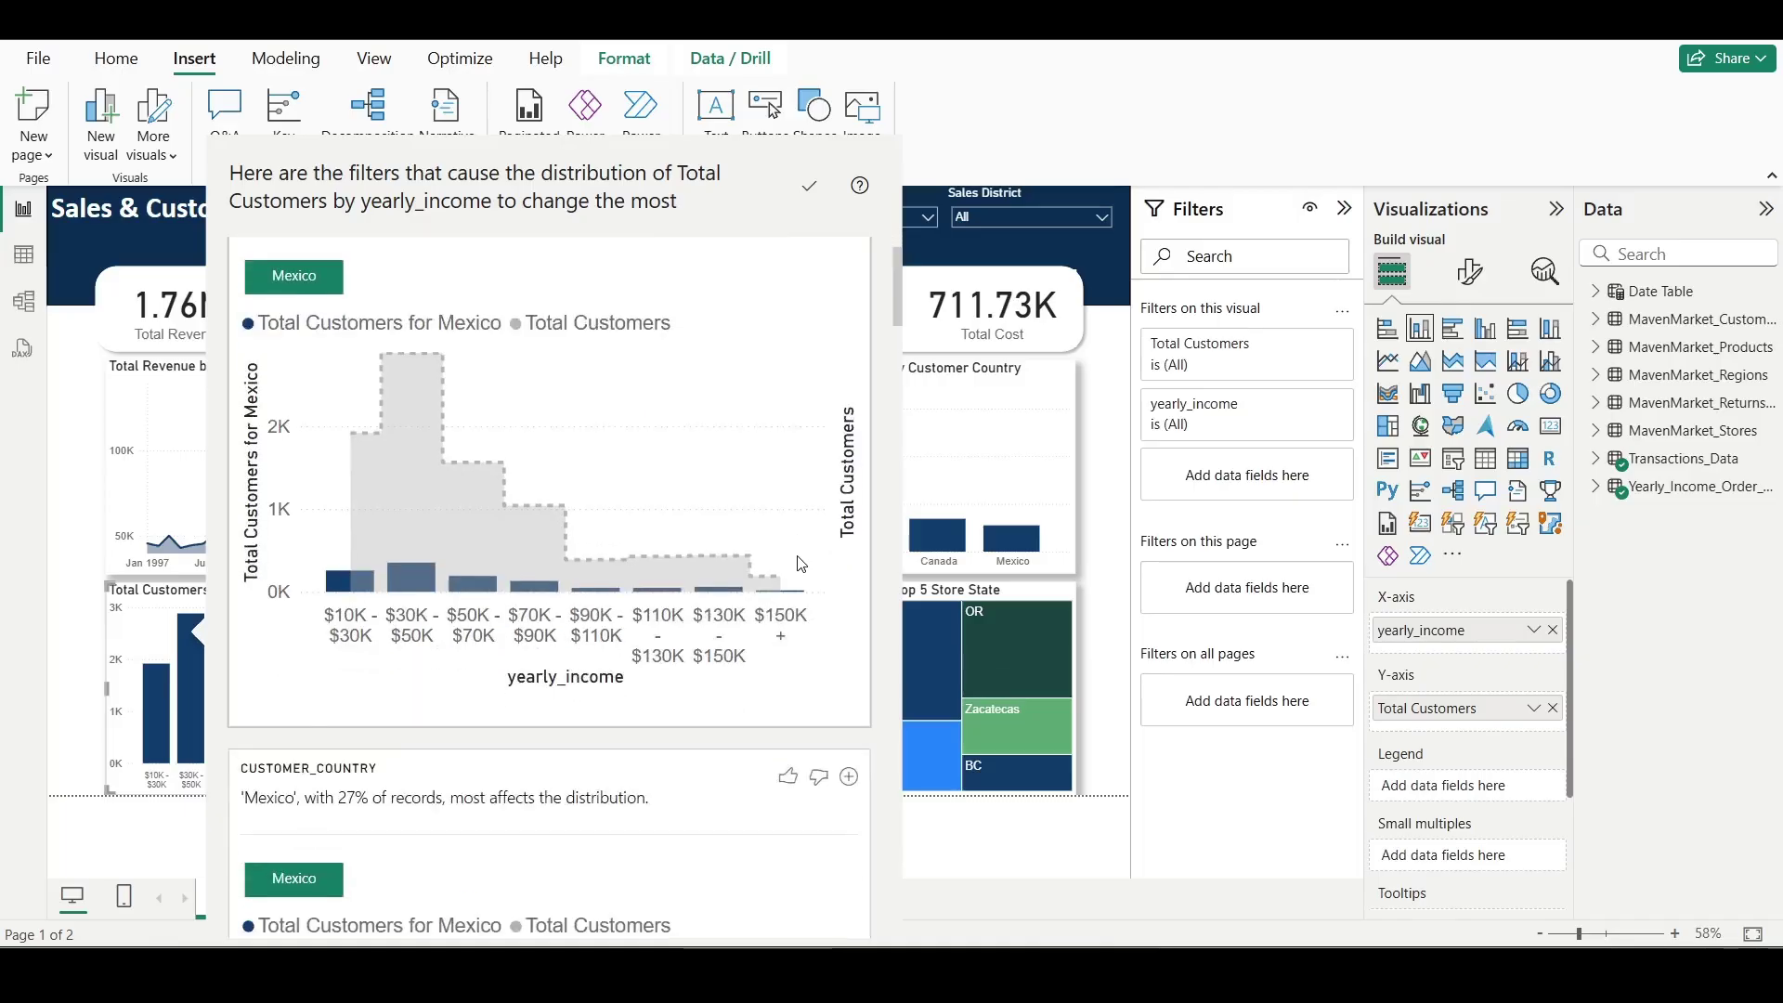
scroll(801, 564, down, 3)
scroll(802, 564, down, 15)
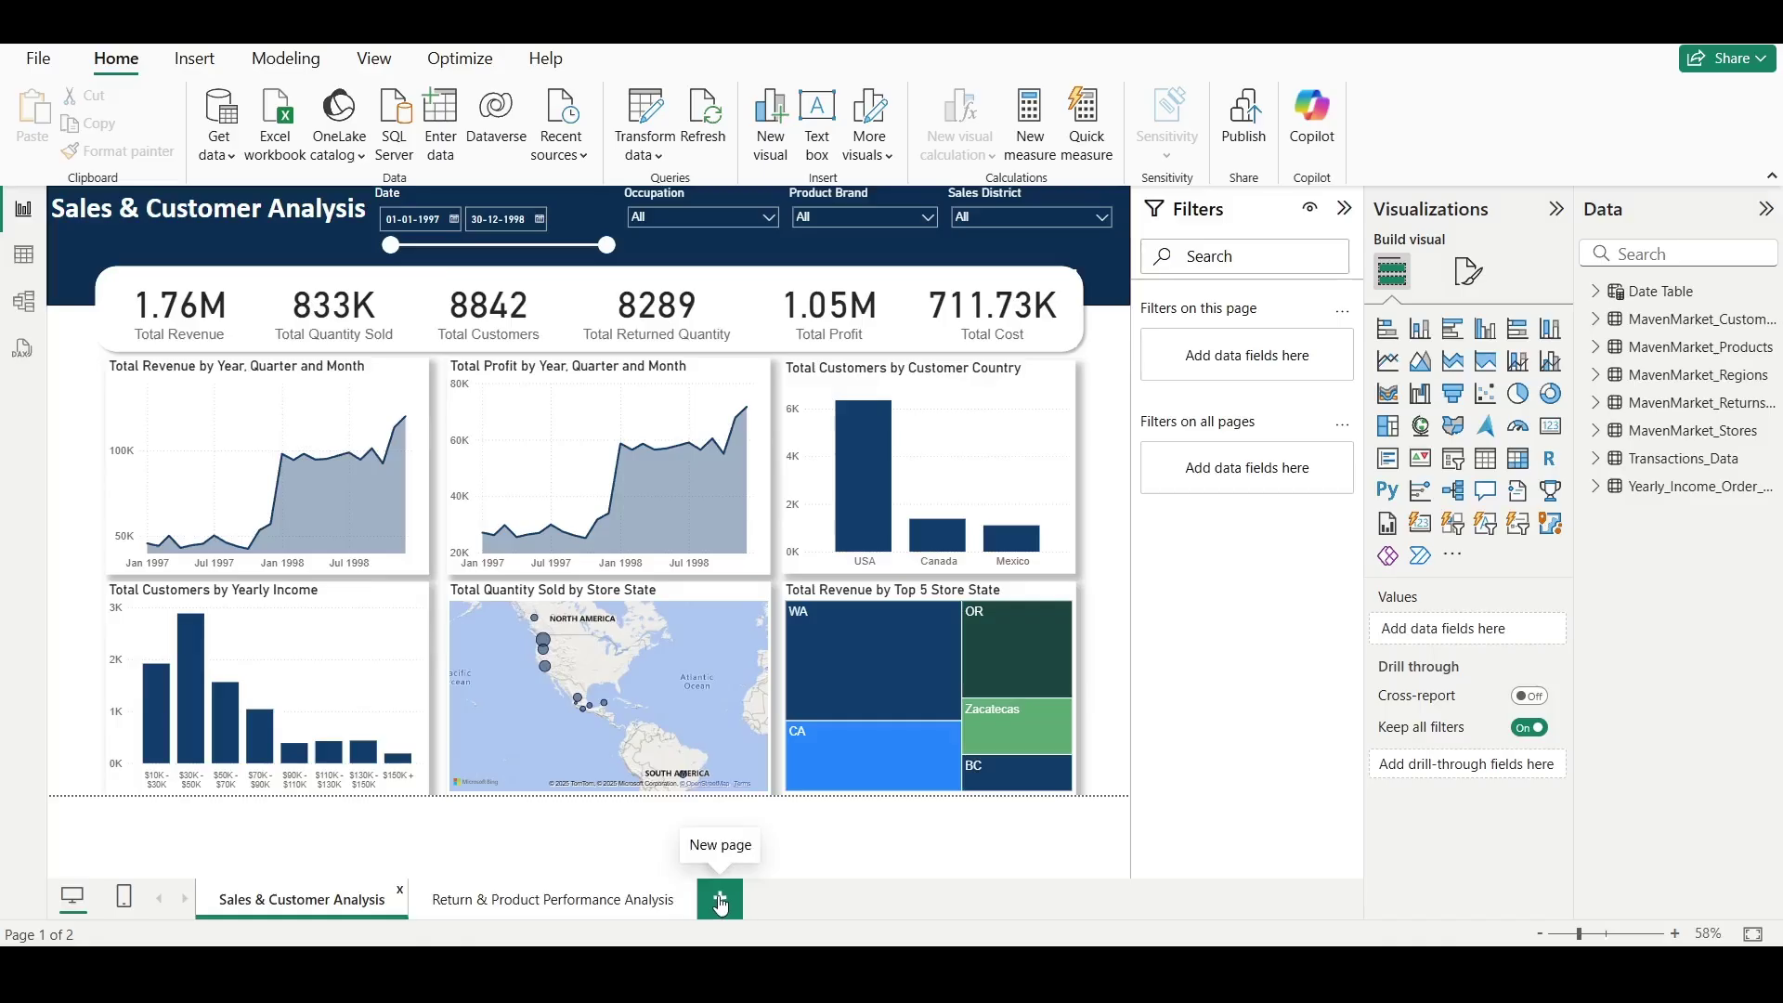
Add a new report page with a decomposition tree that analyzes Total Revenue.
click(721, 901)
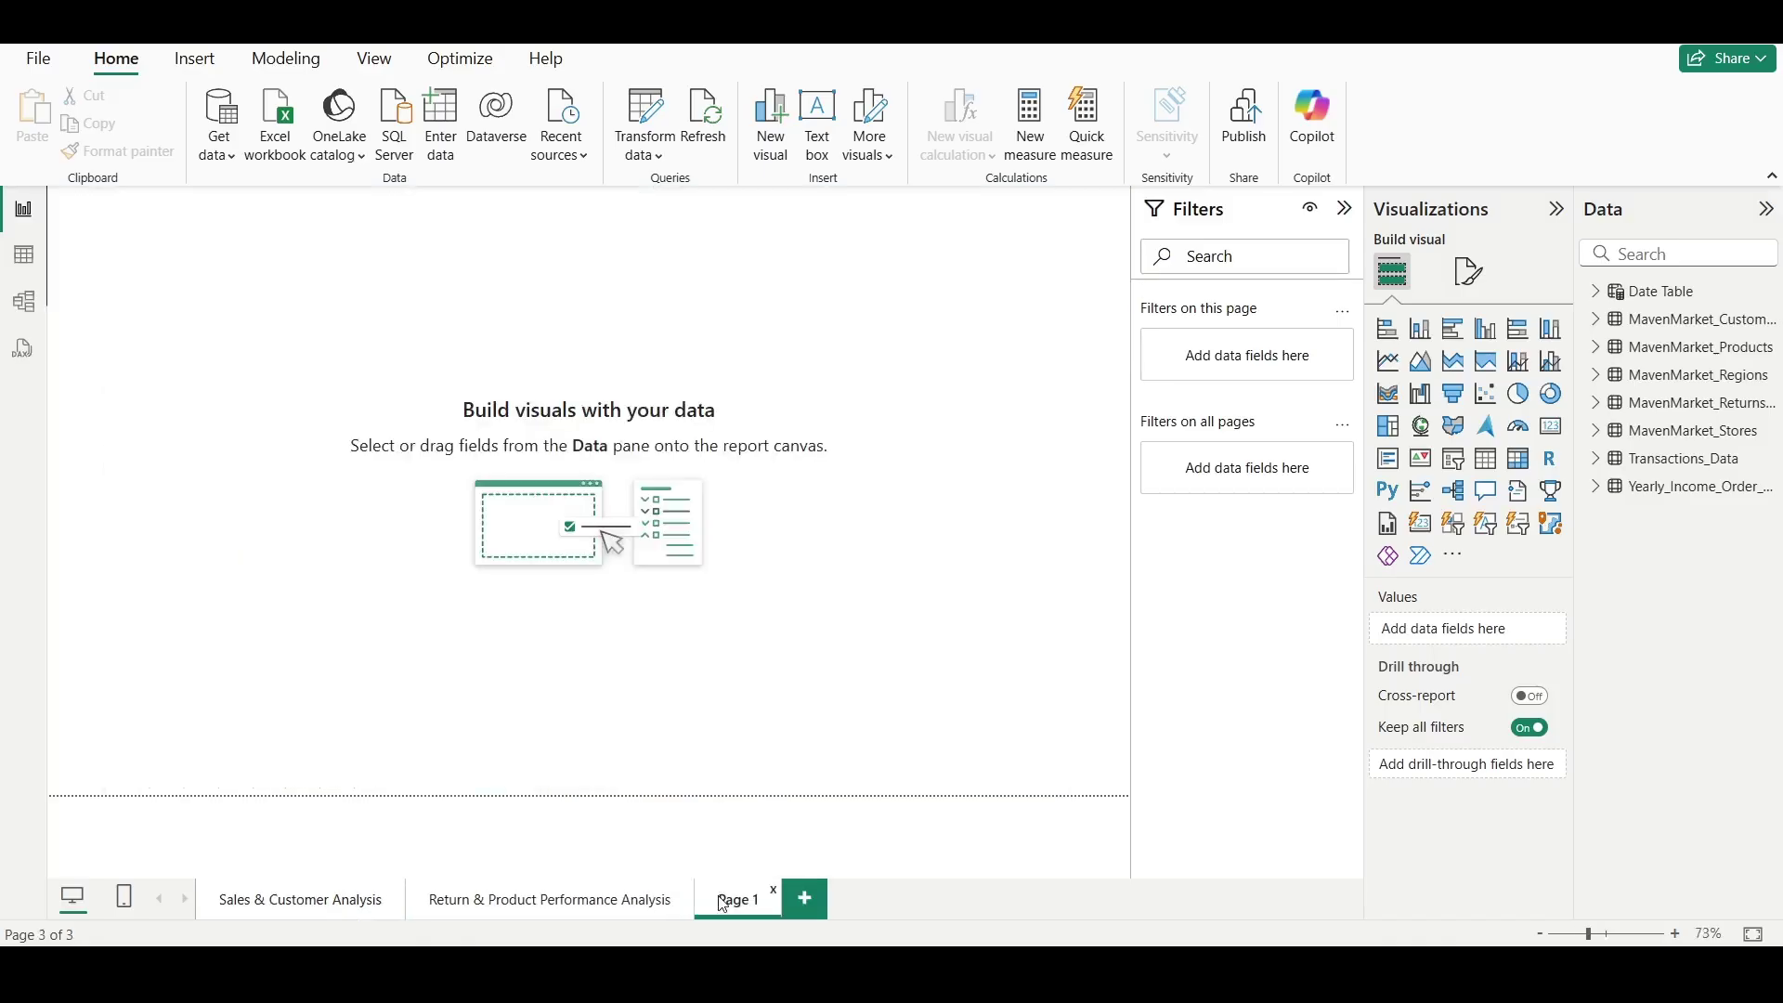
click(1464, 497)
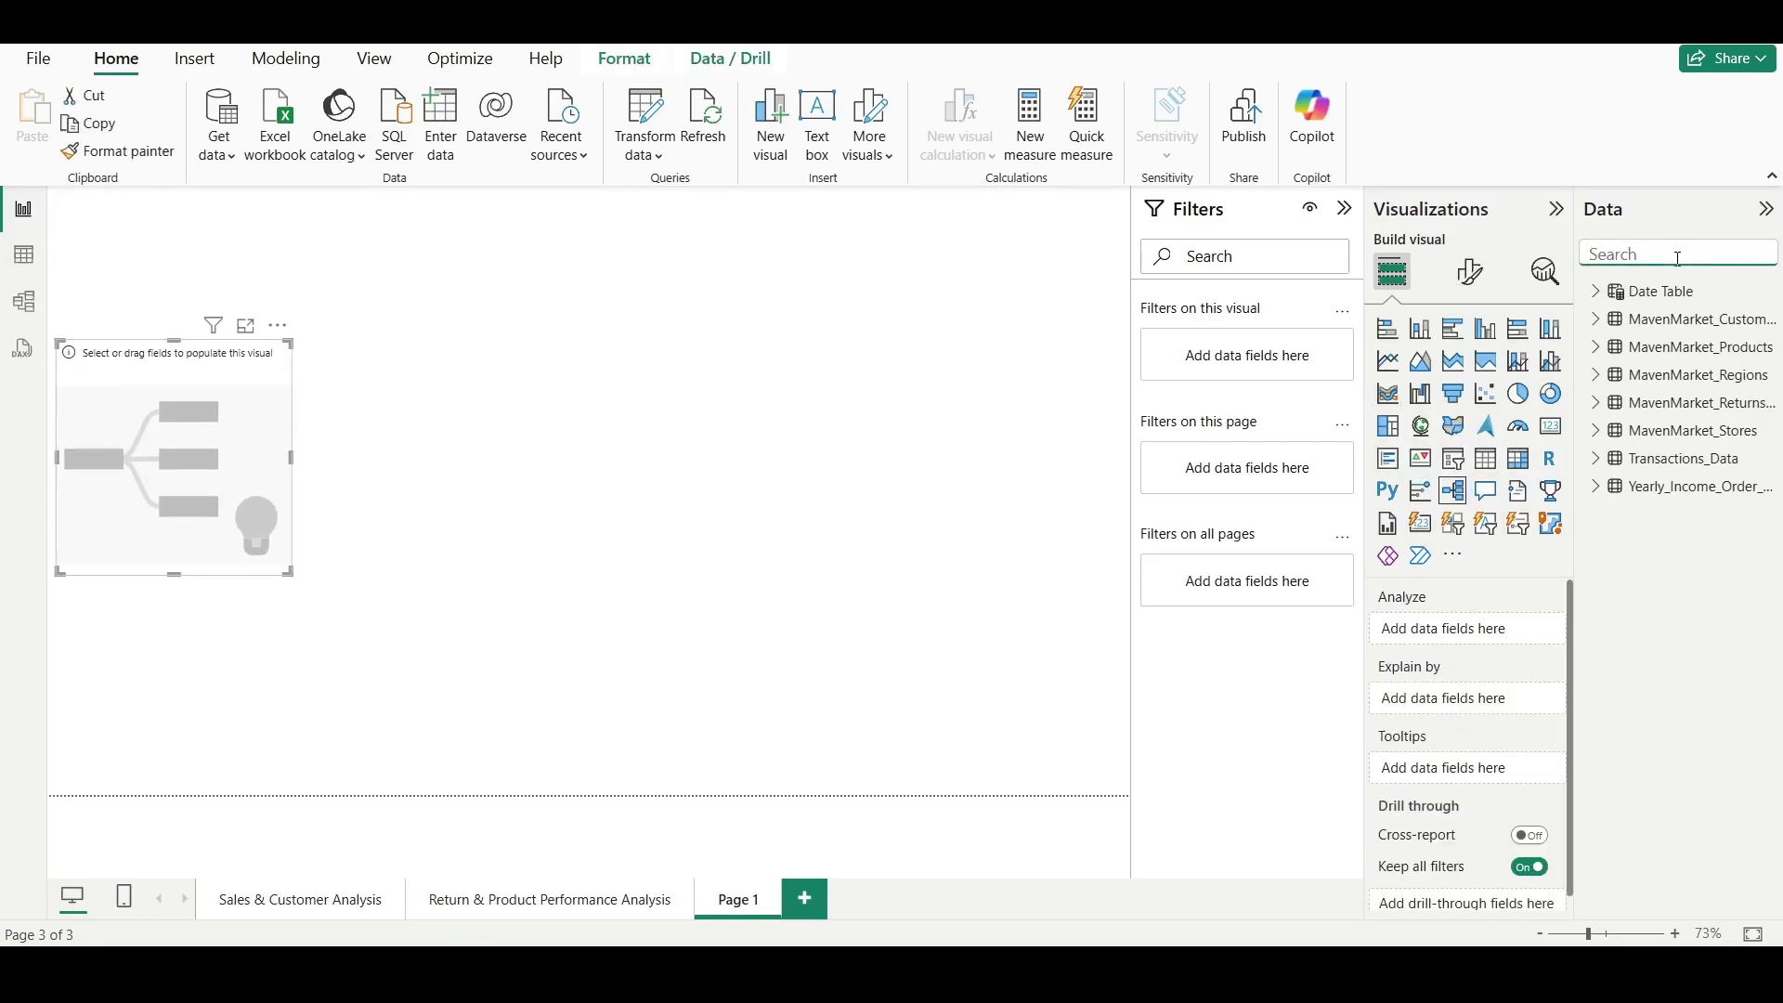
text(Total Rev)
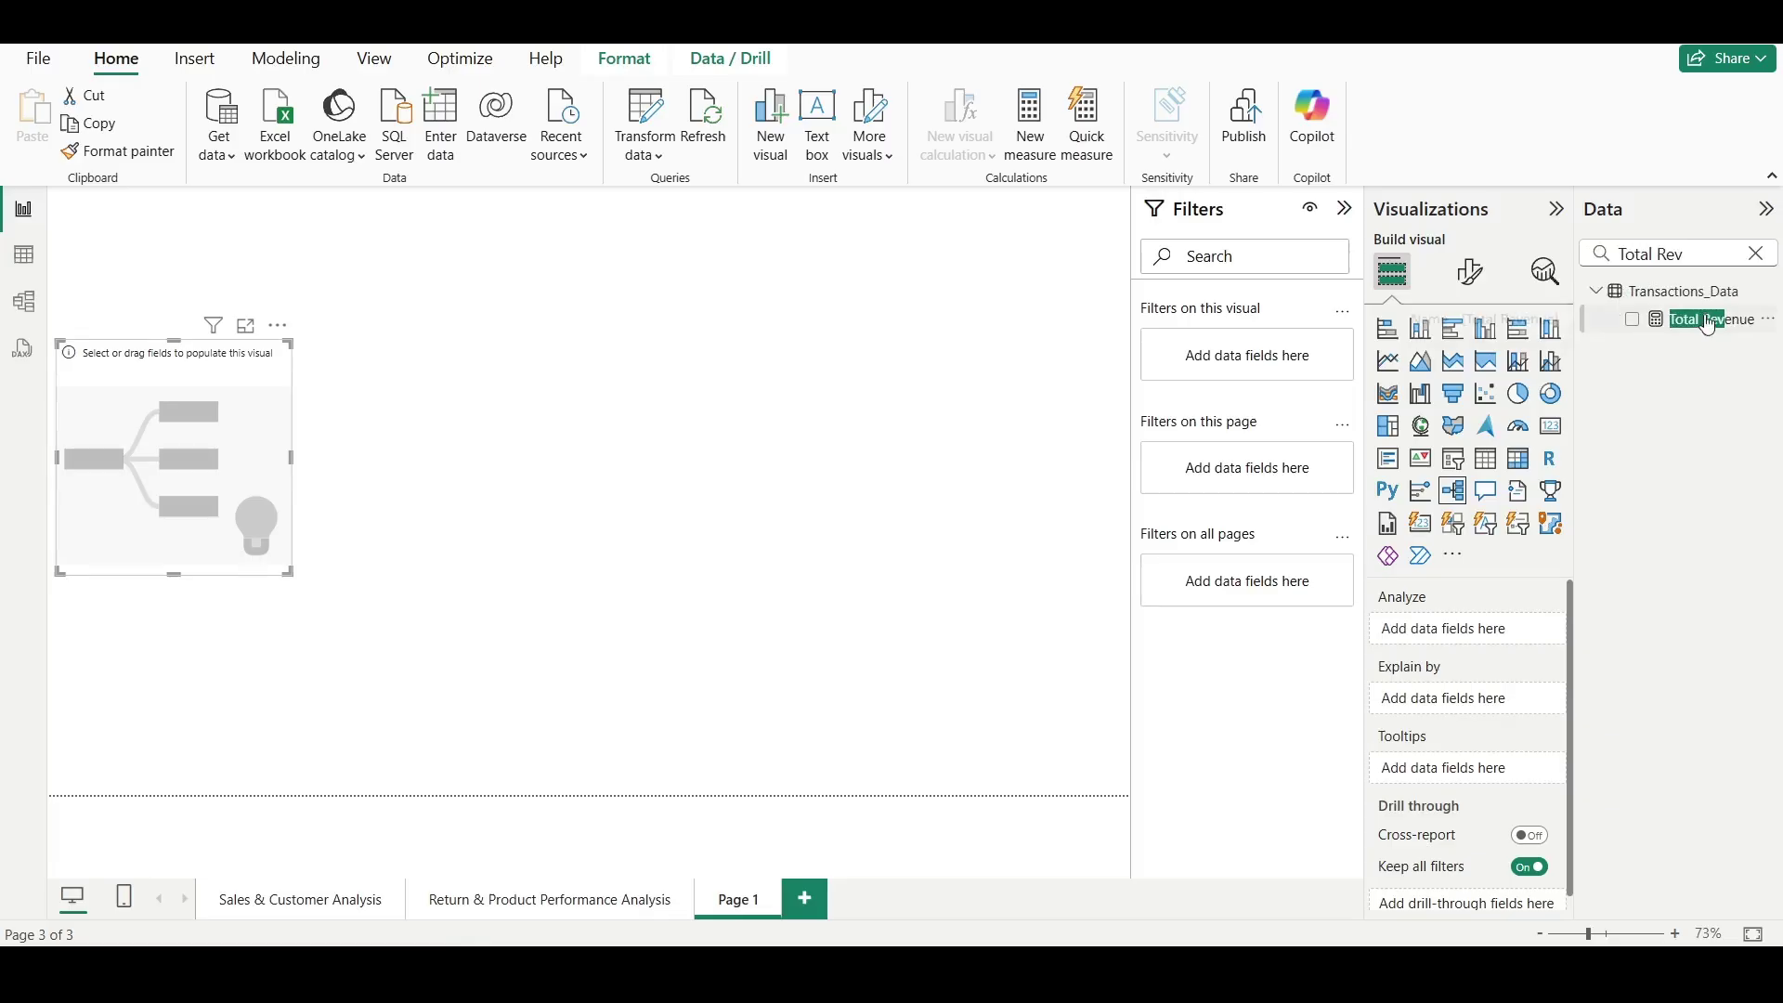
drag(1709, 326, 1507, 639)
click(1756, 253)
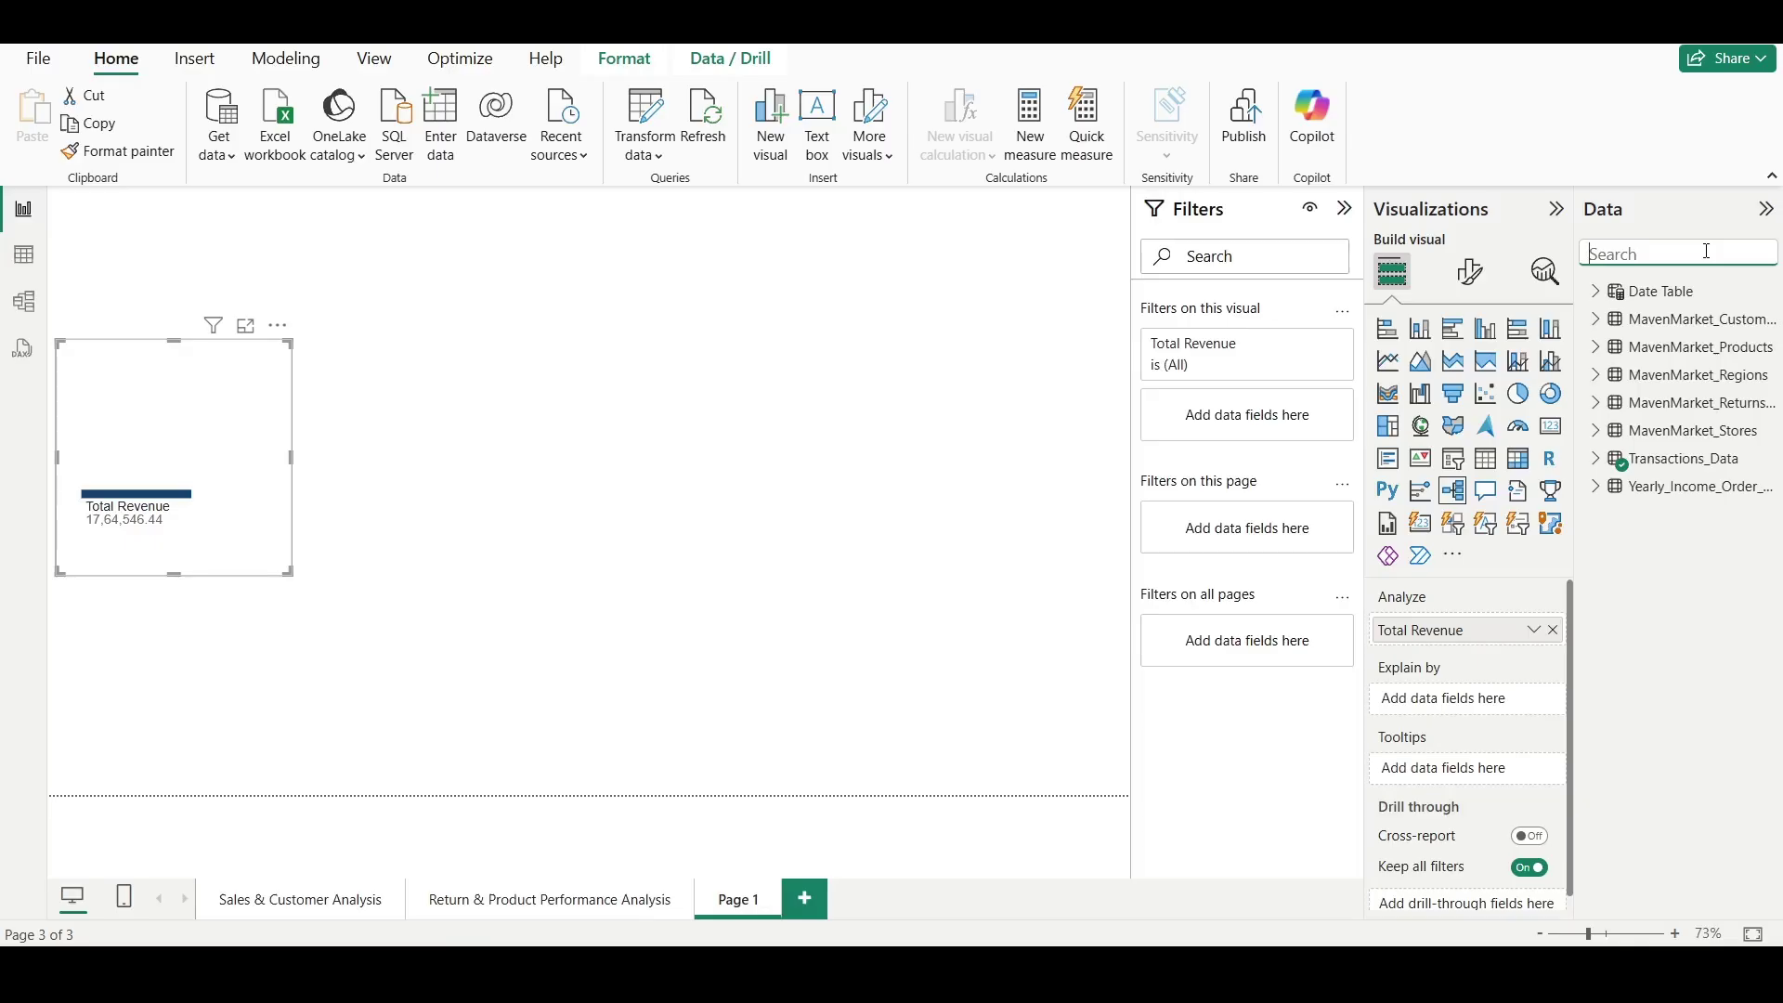
Add sales_region and product_brand as explanatory fields of the decomposition tree.
text(Regio)
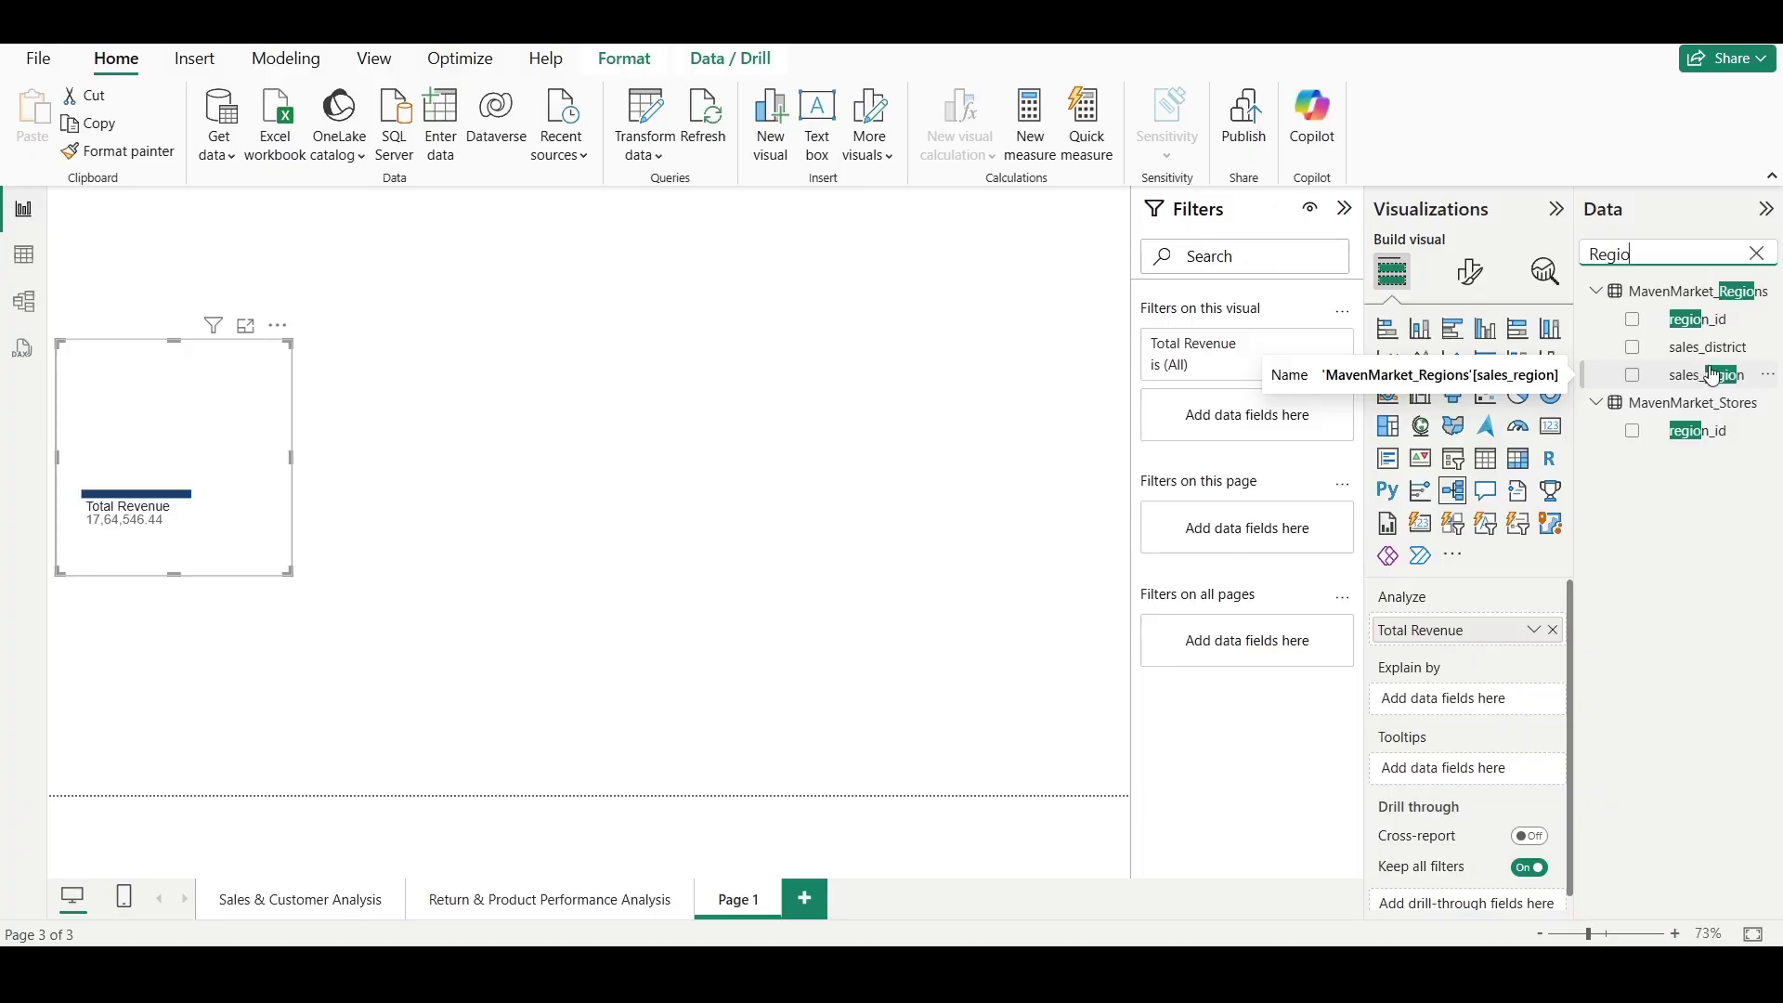
drag(1712, 376, 1486, 701)
click(1651, 256)
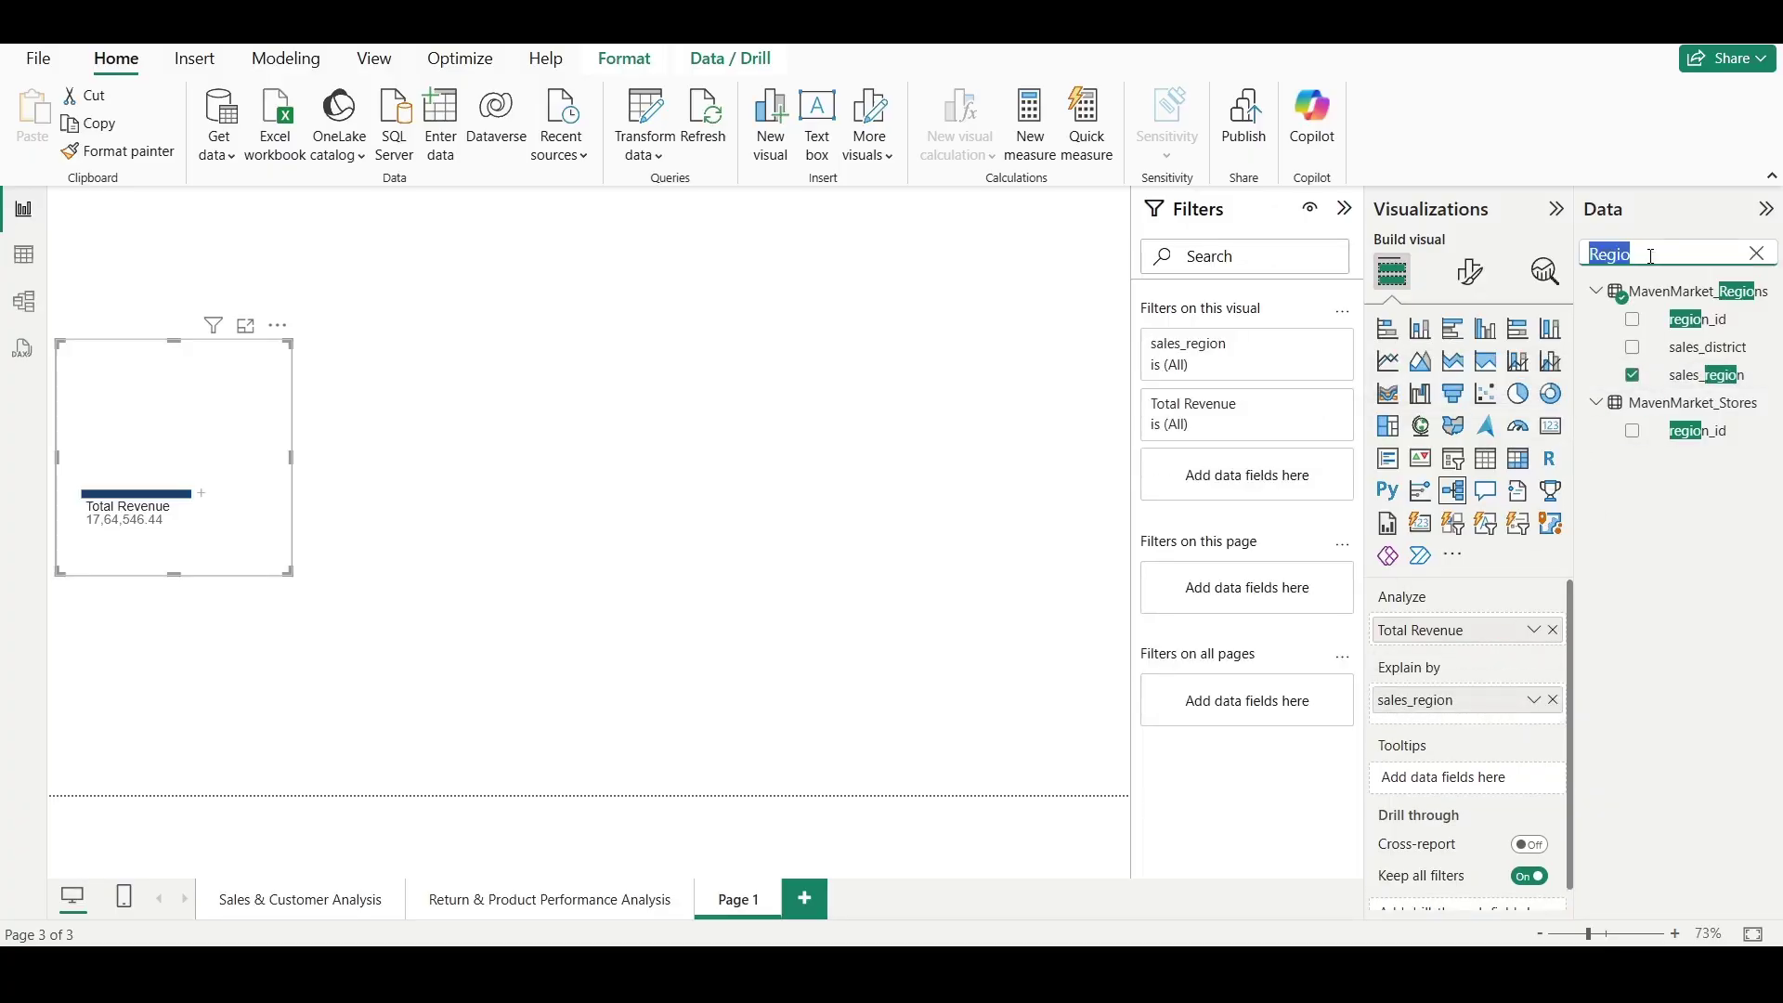
text(brand)
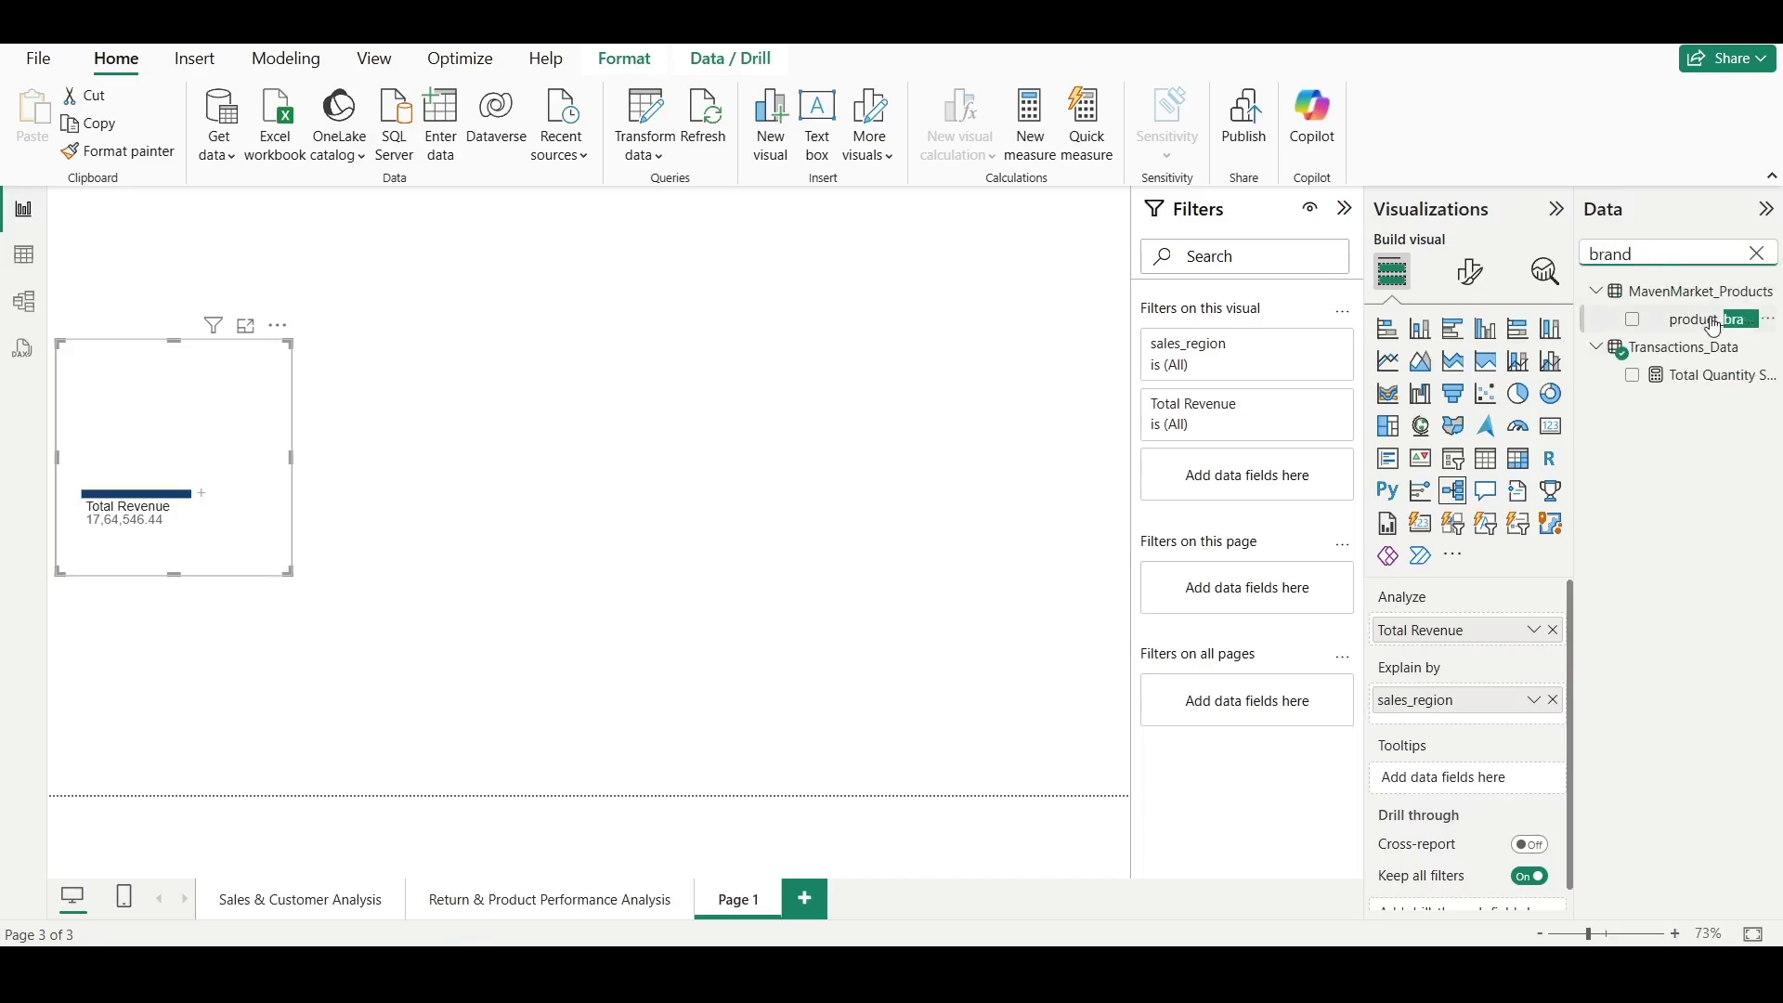
drag(1709, 319, 1503, 729)
Add store_type and education as further explanatory fields of the decomposition tree and clear the field search.
click(1650, 252)
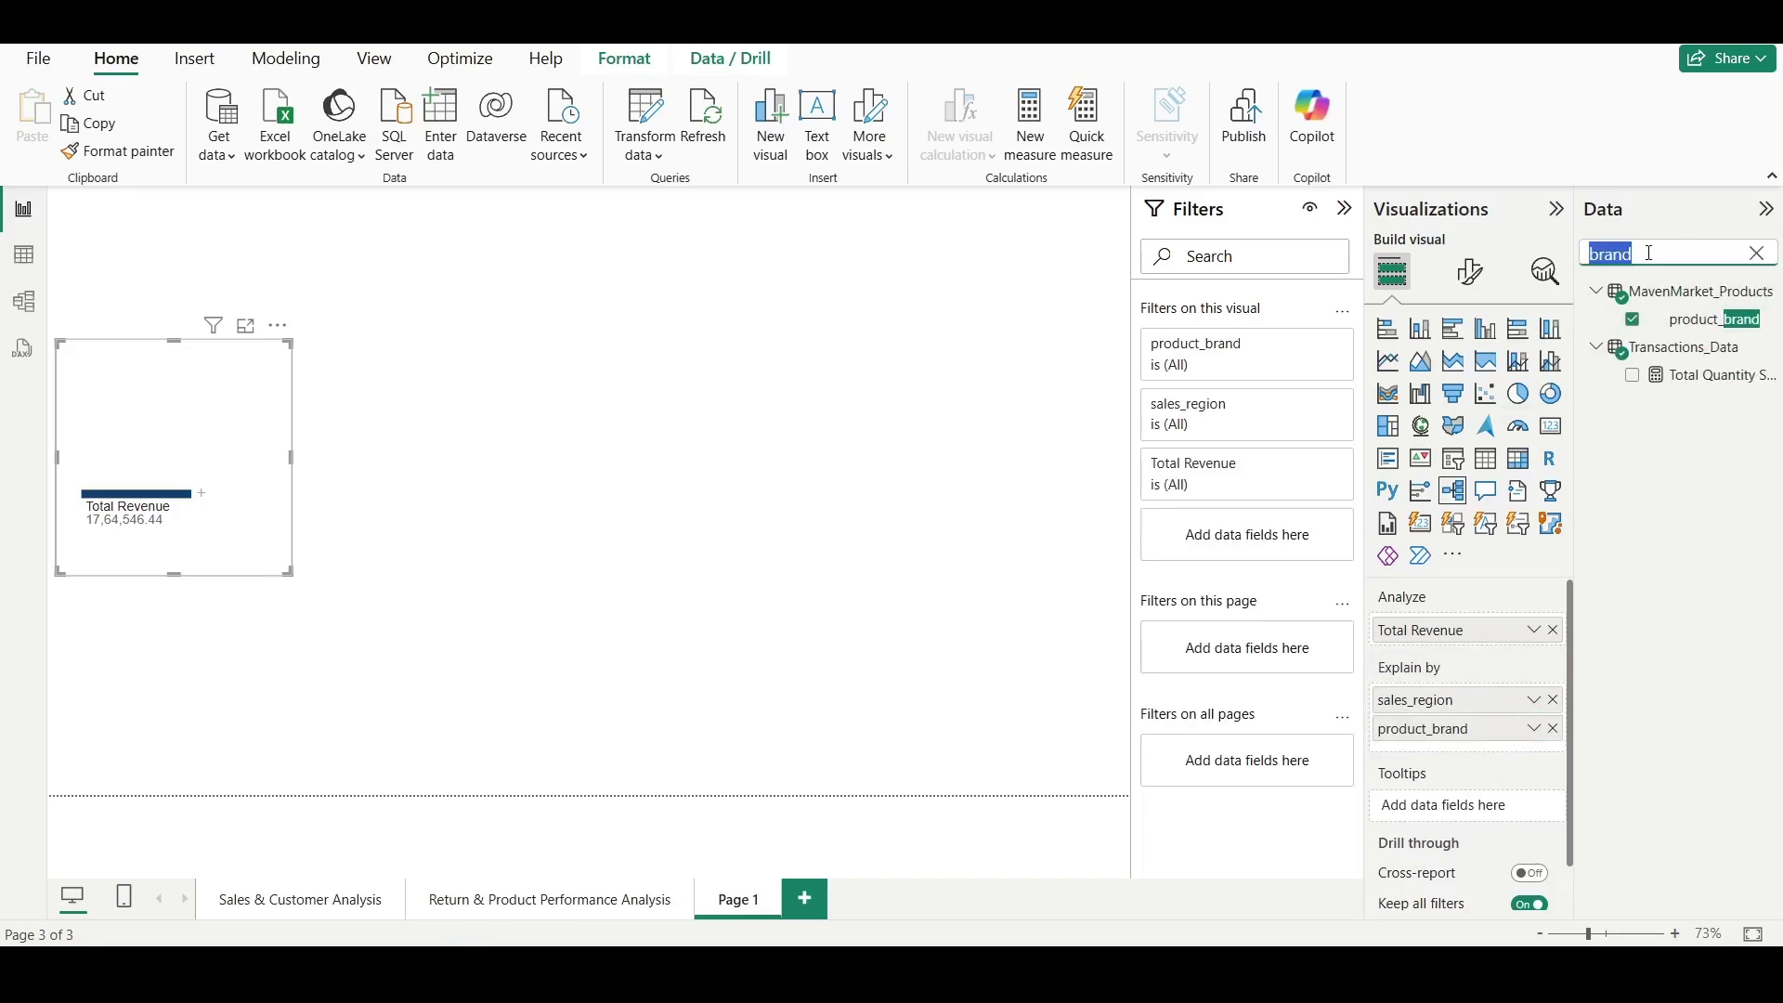
text(store)
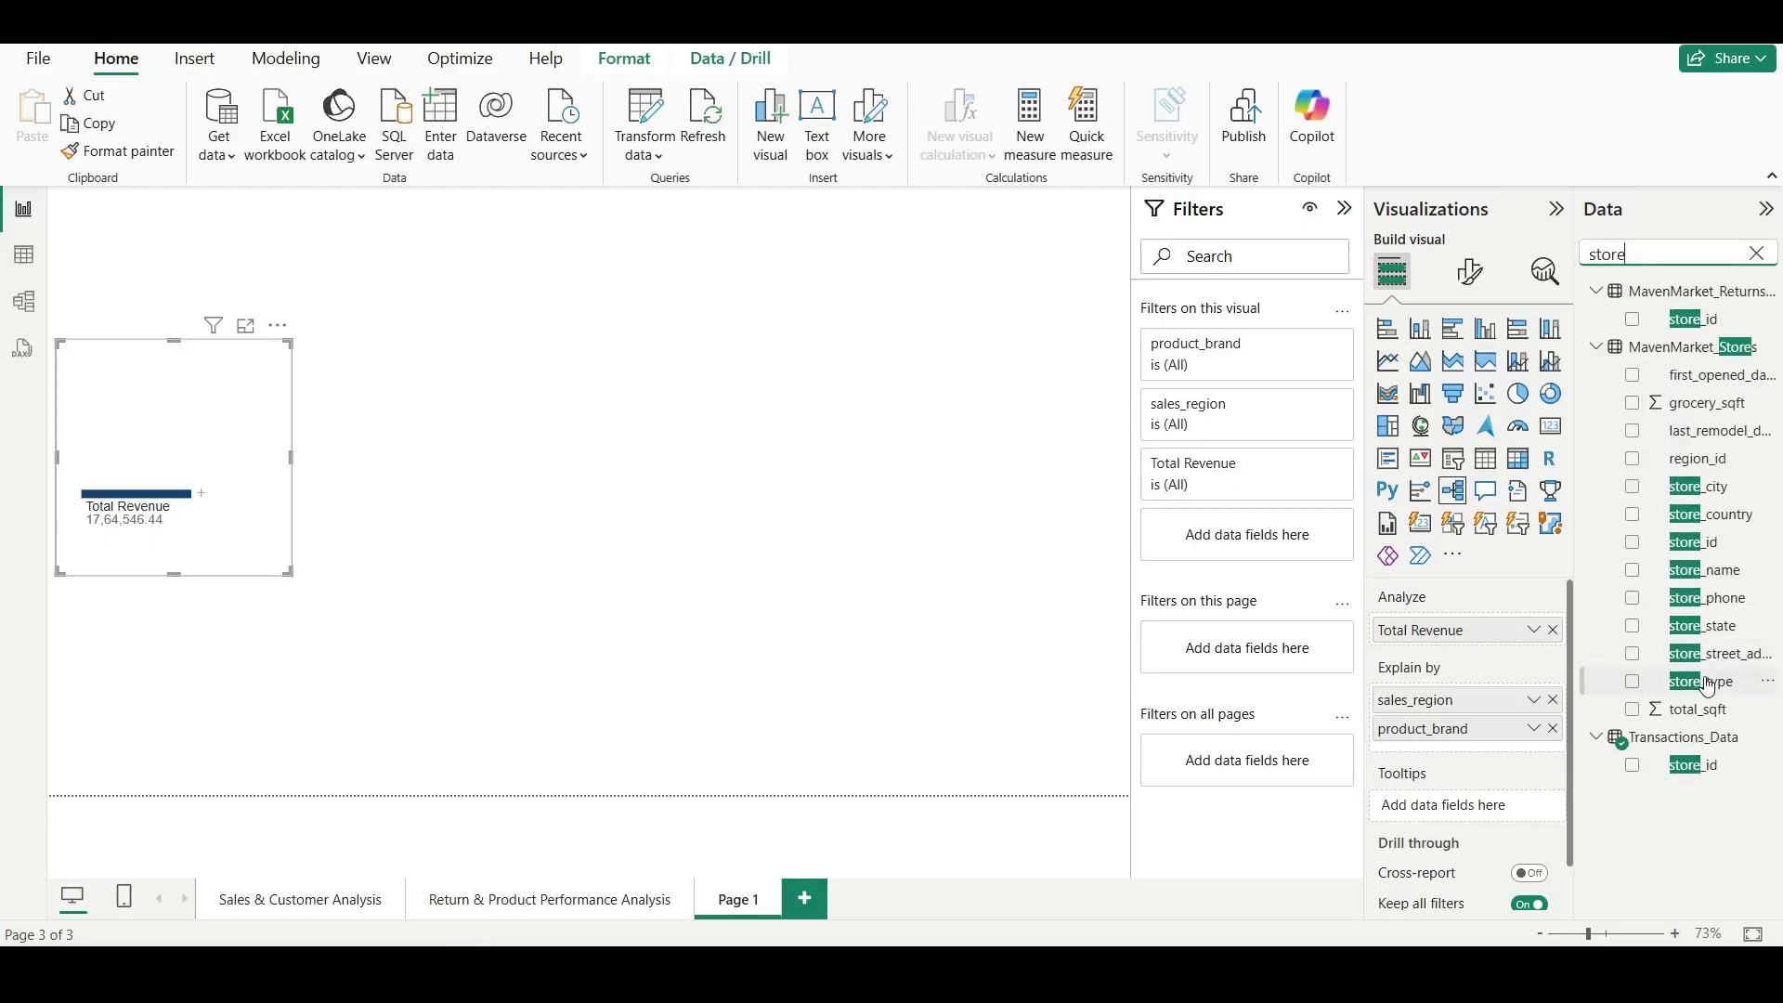
drag(1709, 685, 1477, 754)
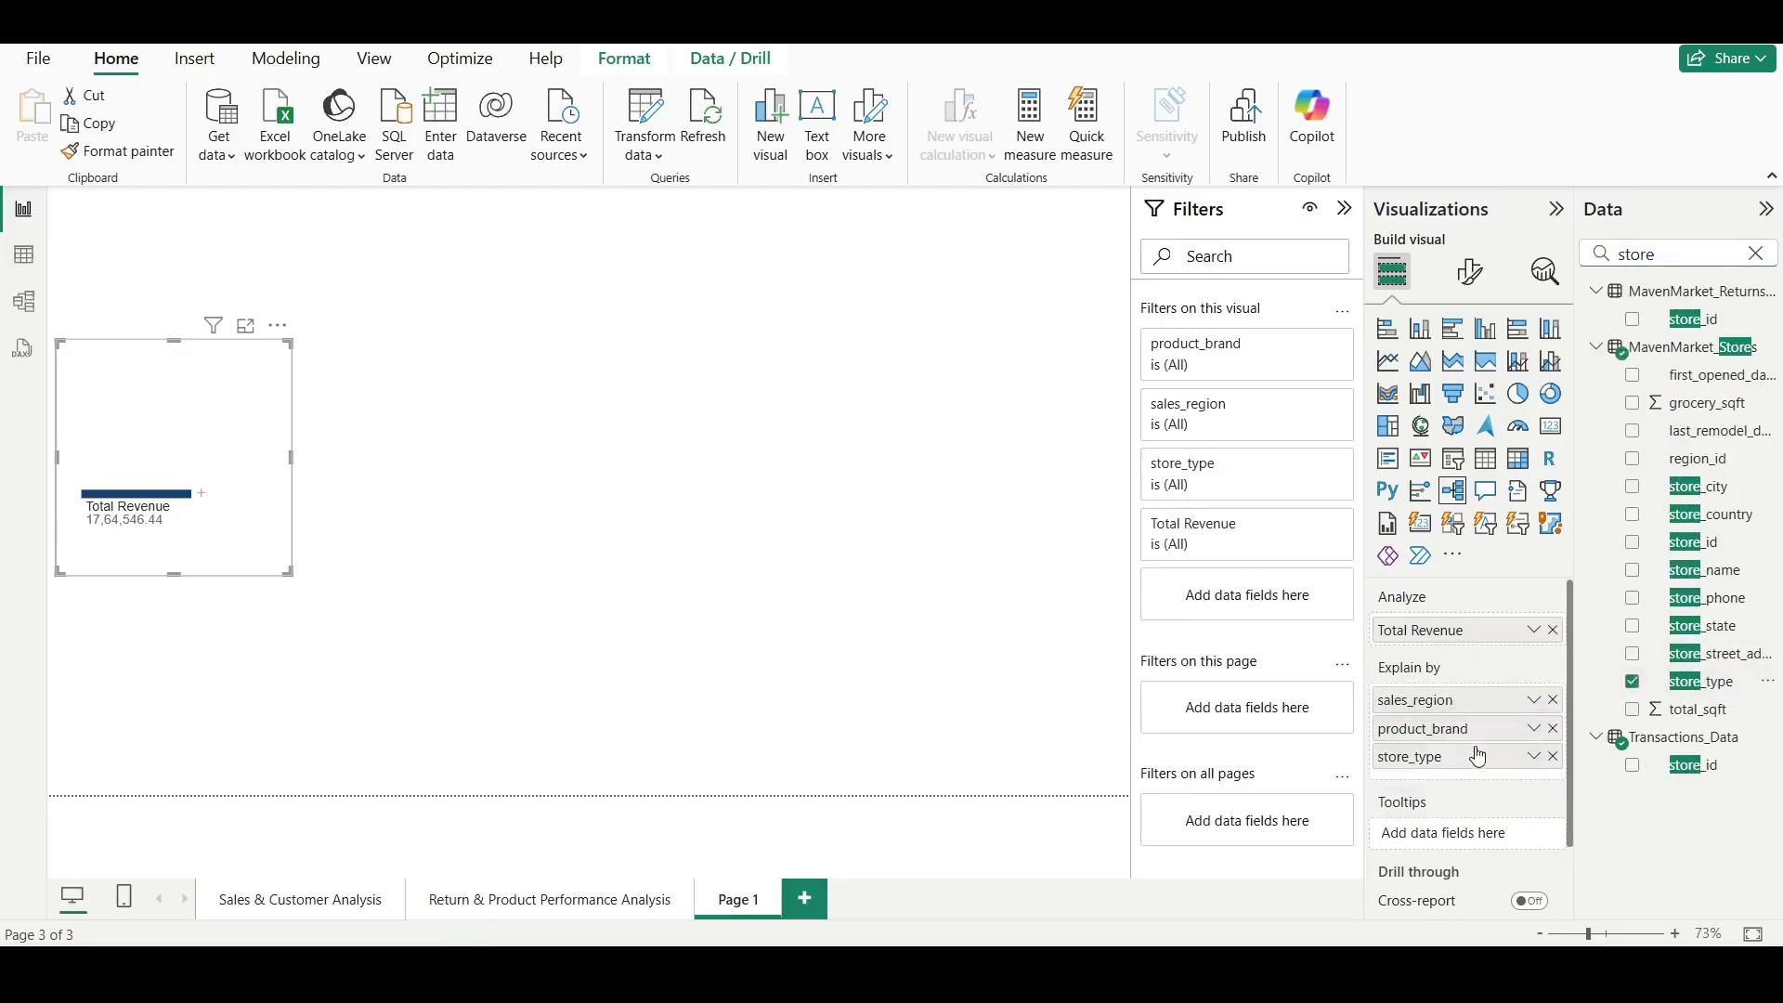
double_click(1642, 261)
text(educ)
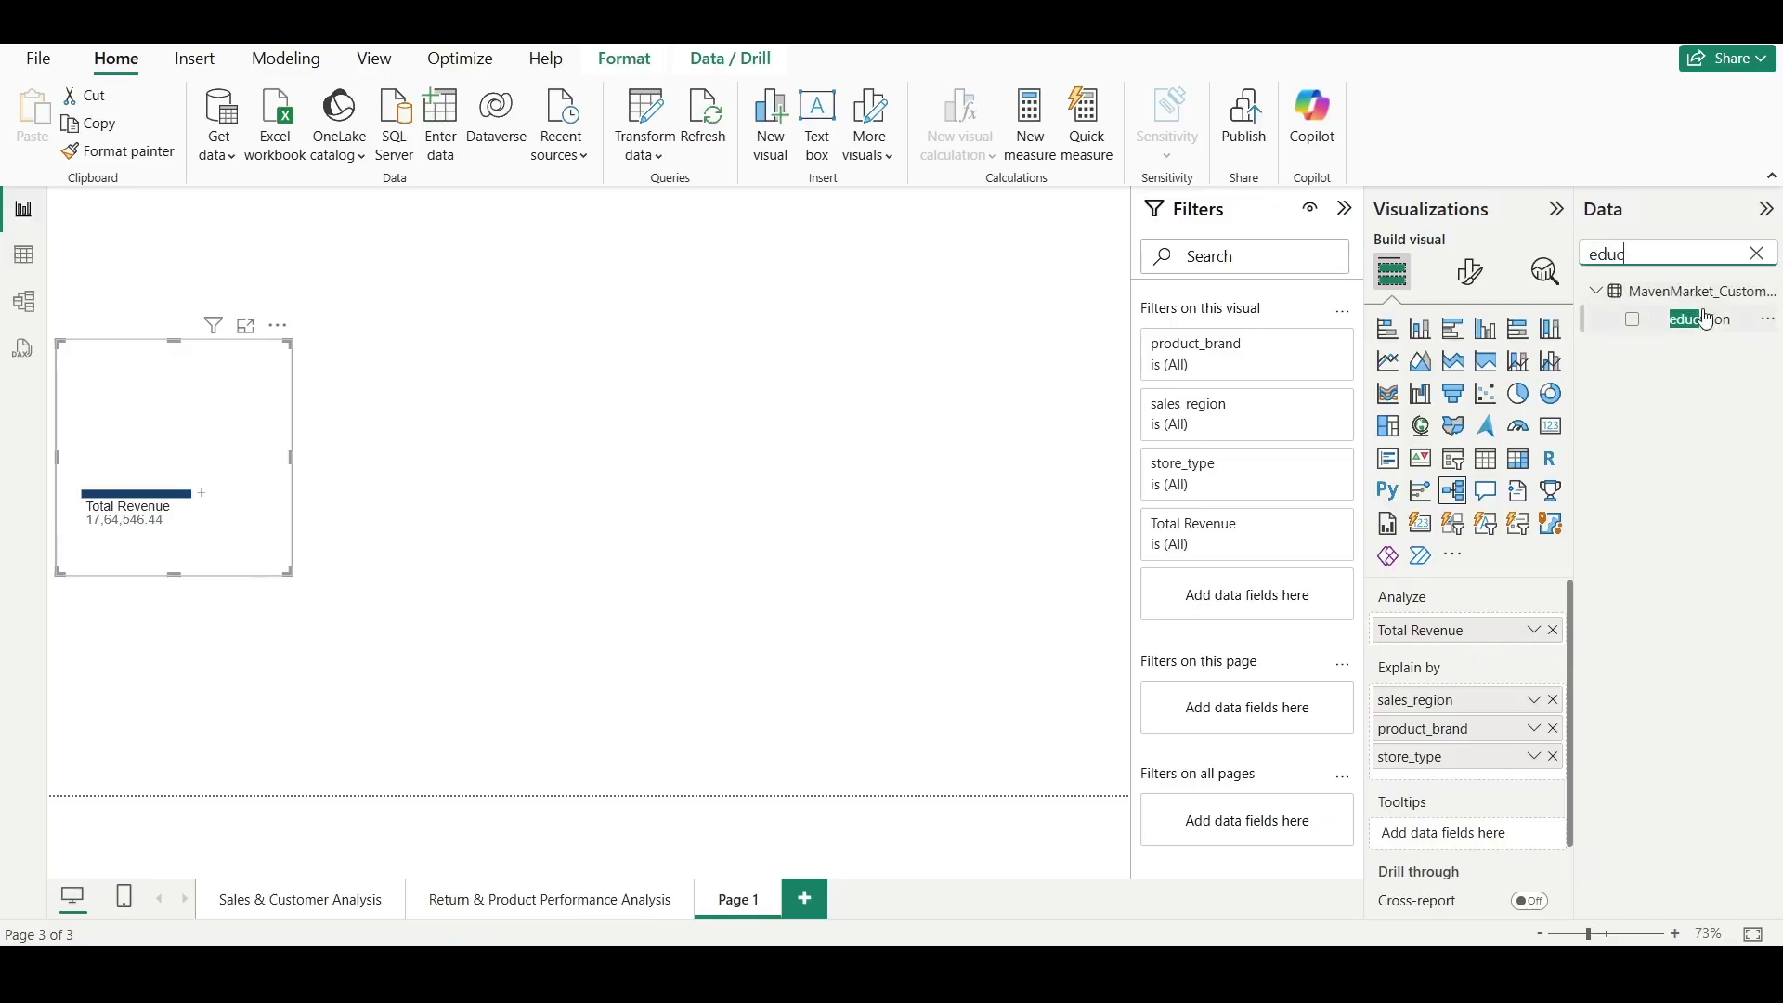
drag(1707, 320, 1485, 681)
click(1758, 254)
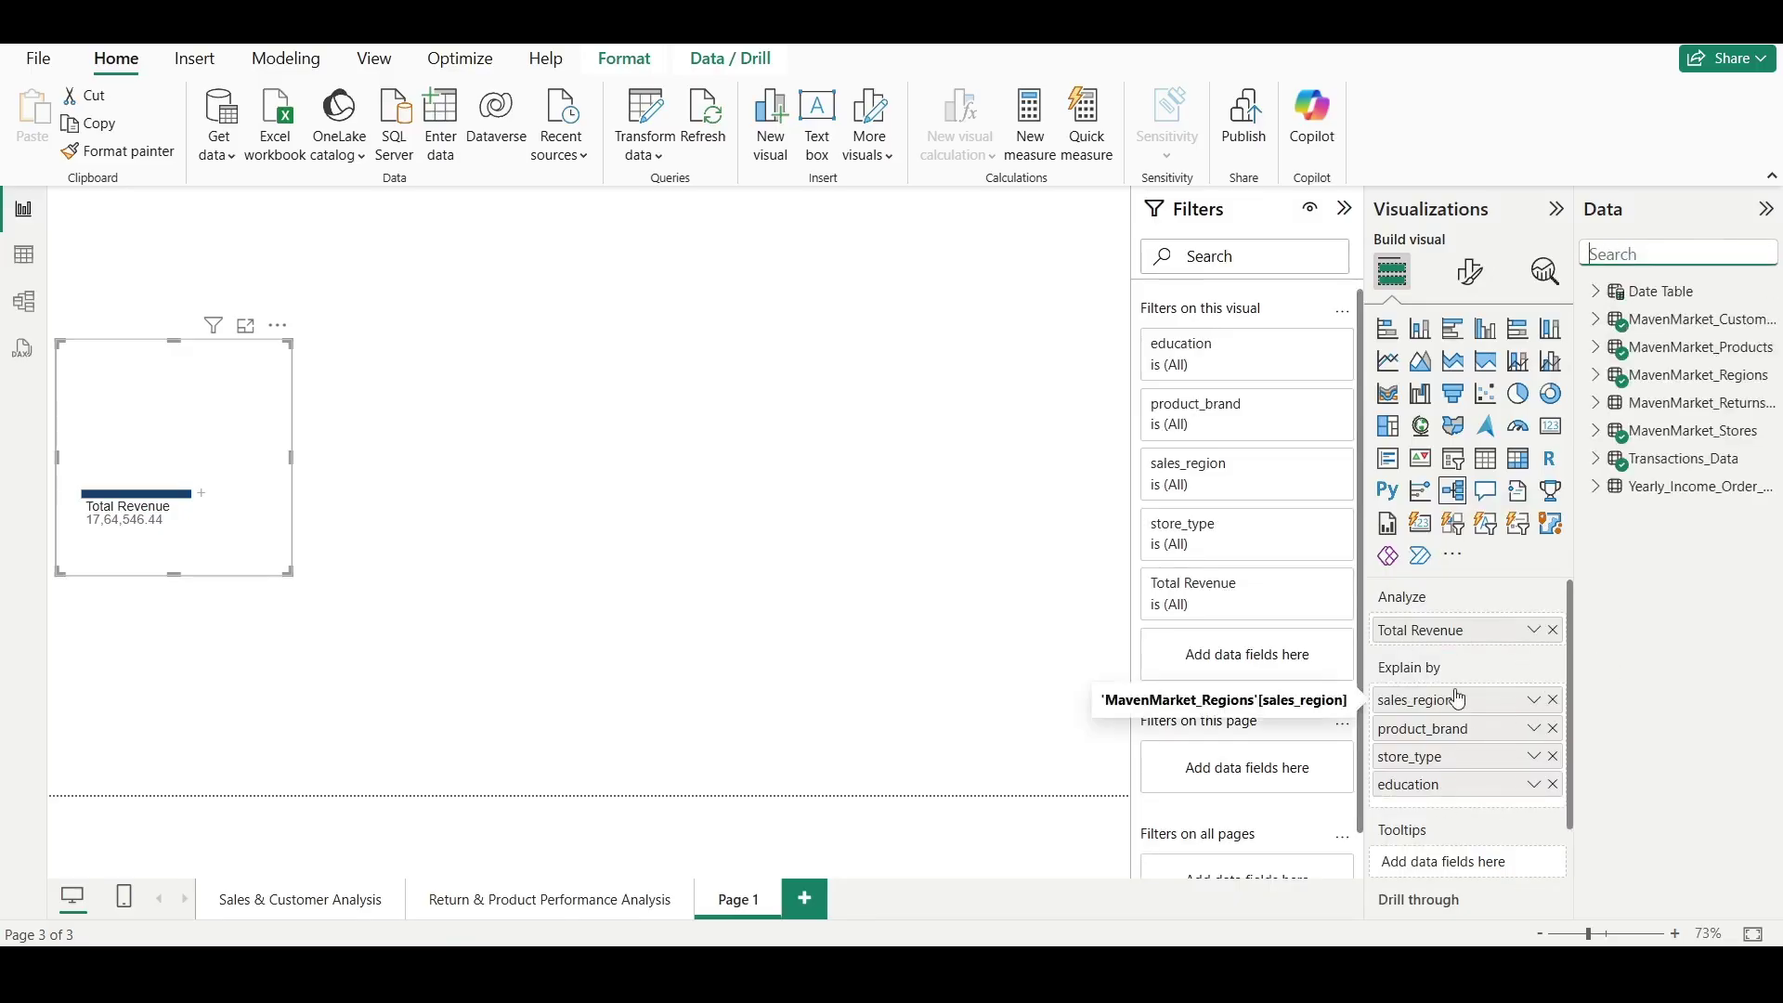
Enlarge the decomposition tree to most of the page width and split Total Revenue by product_brand.
drag(292, 576, 916, 710)
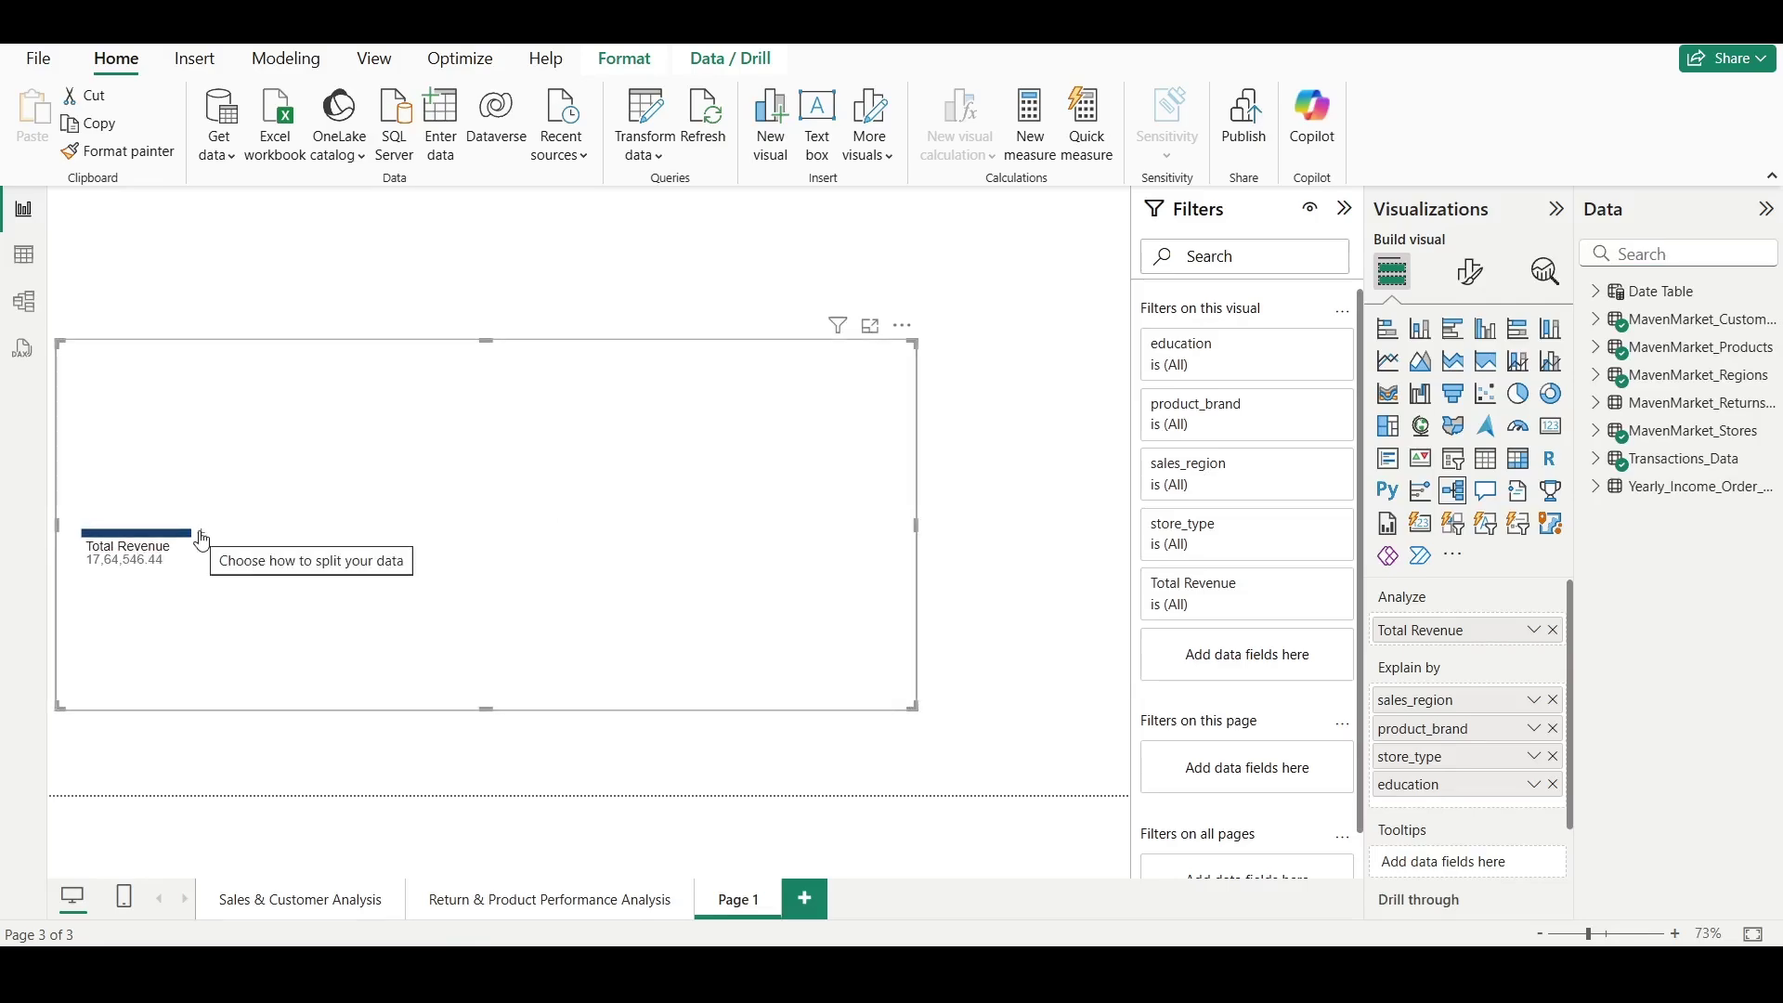
click(202, 541)
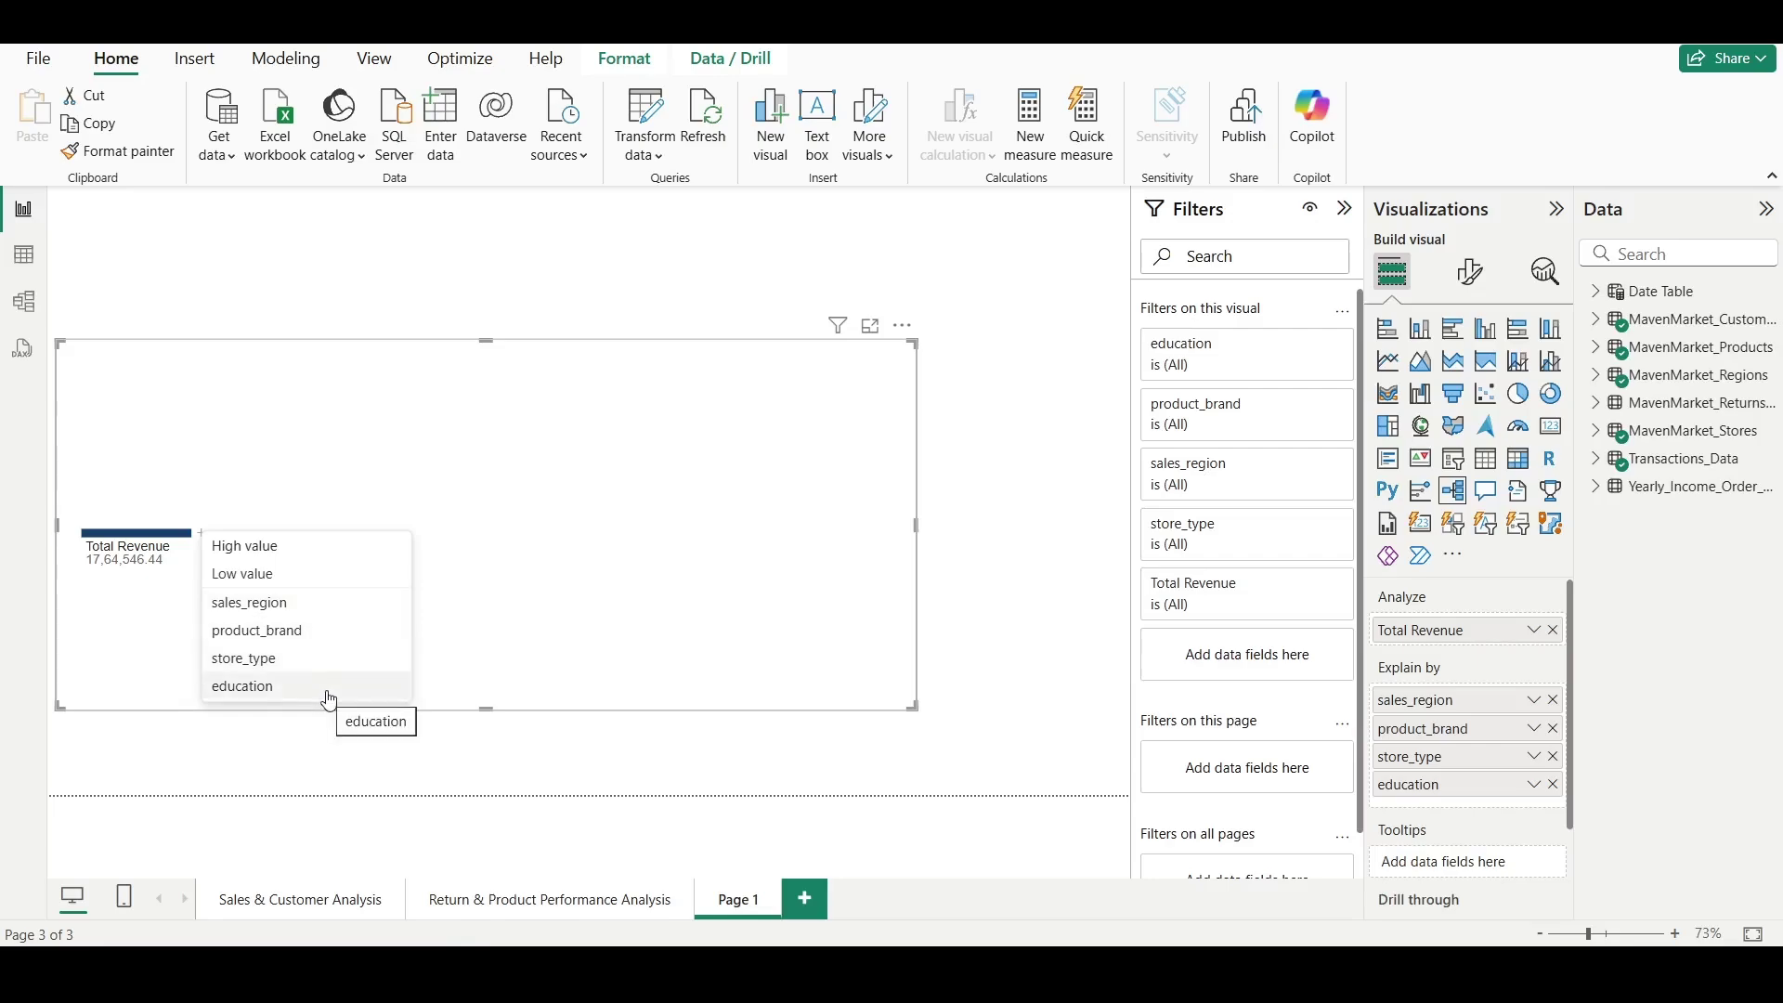
click(372, 631)
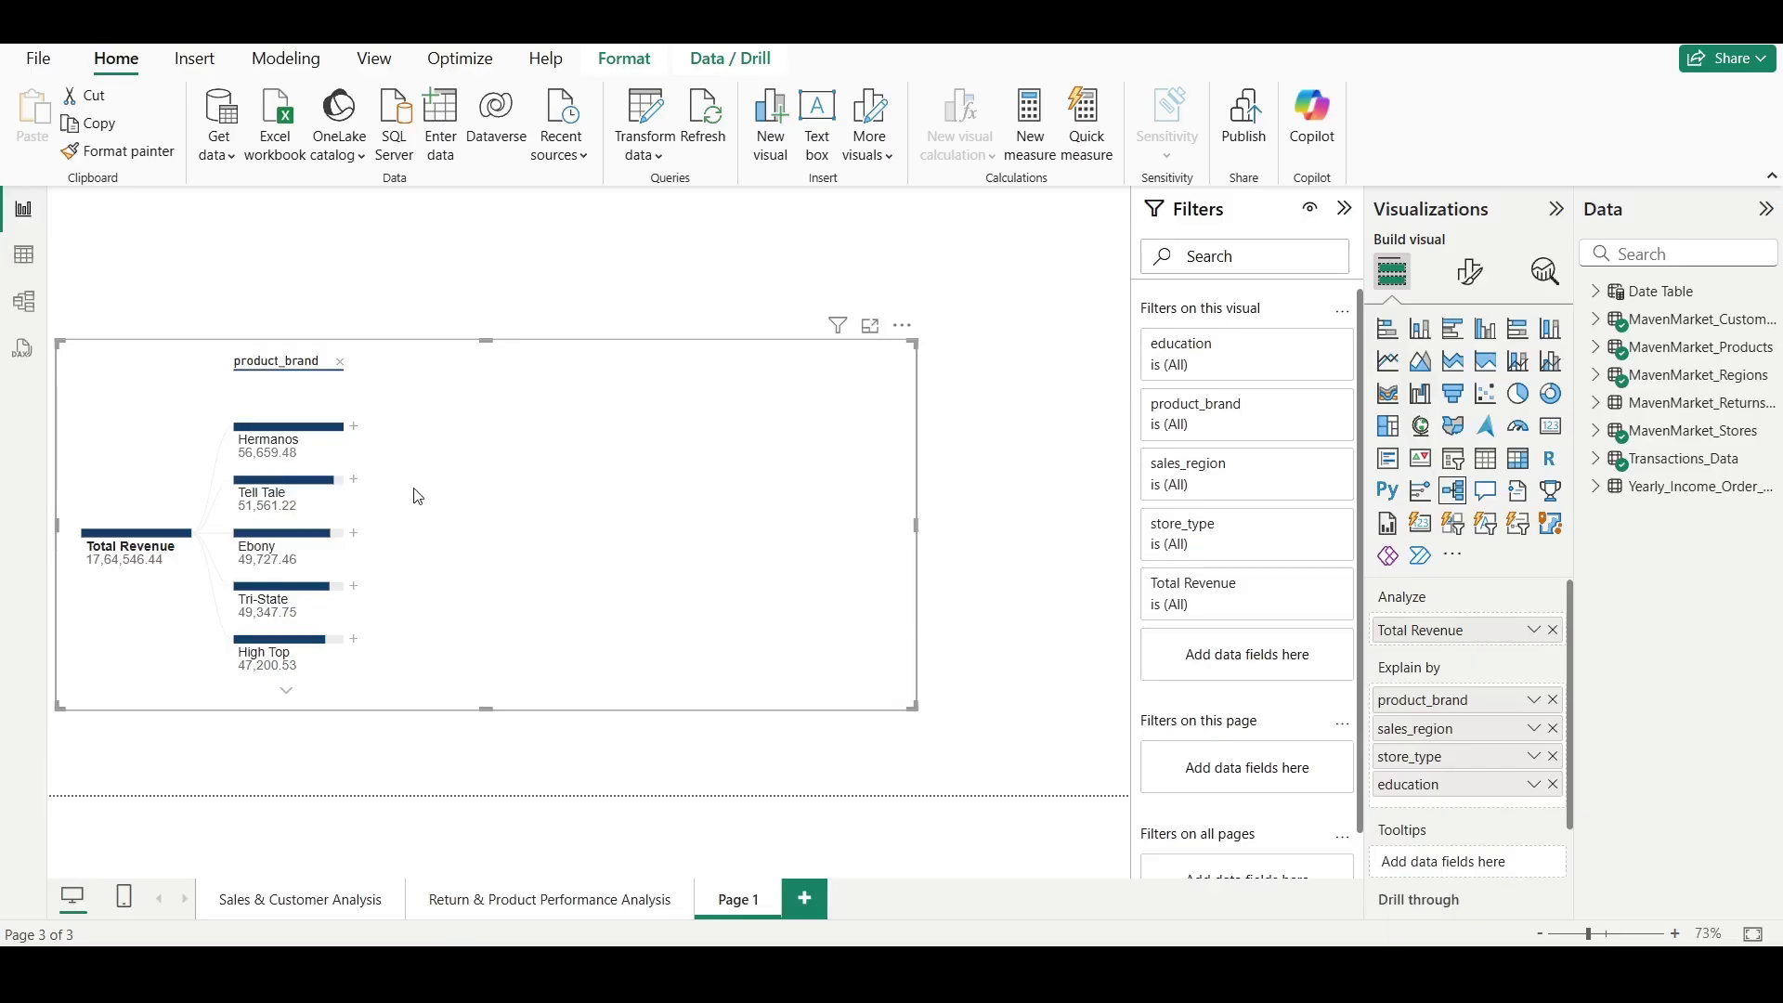
Extend the tree's branch by splitting Tell Tale by High value, North West by Low value and Small Grocery by education.
click(353, 479)
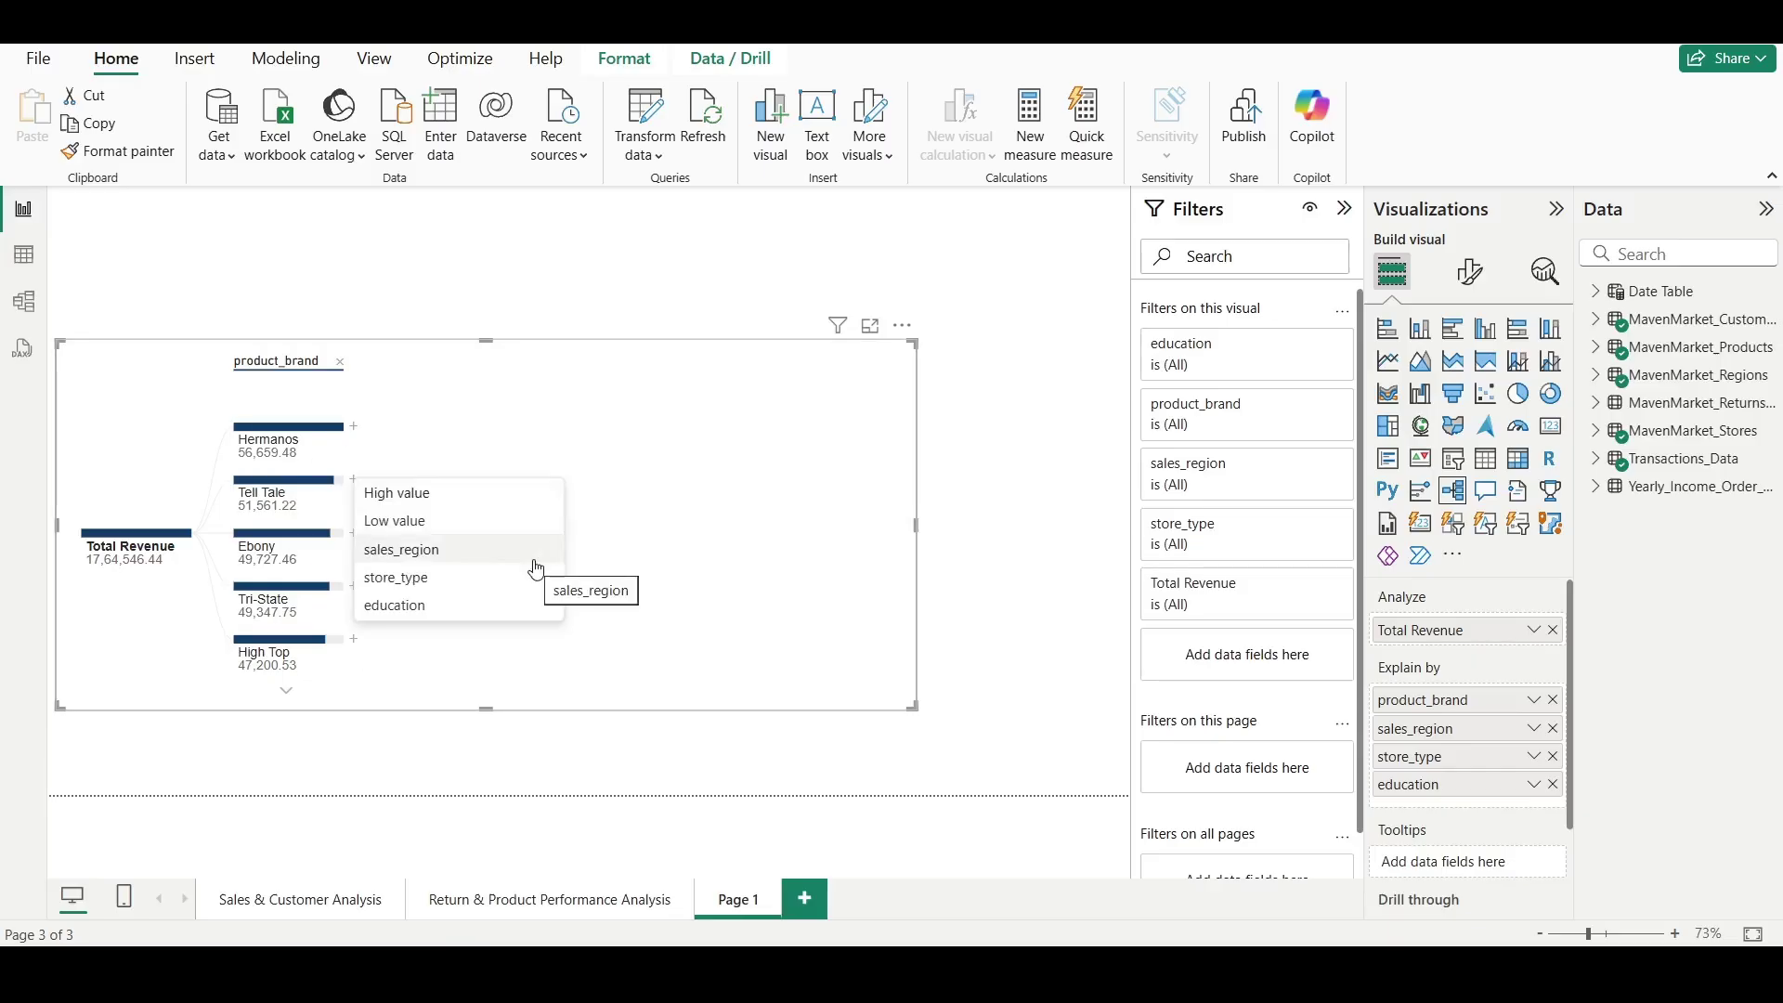
click(507, 490)
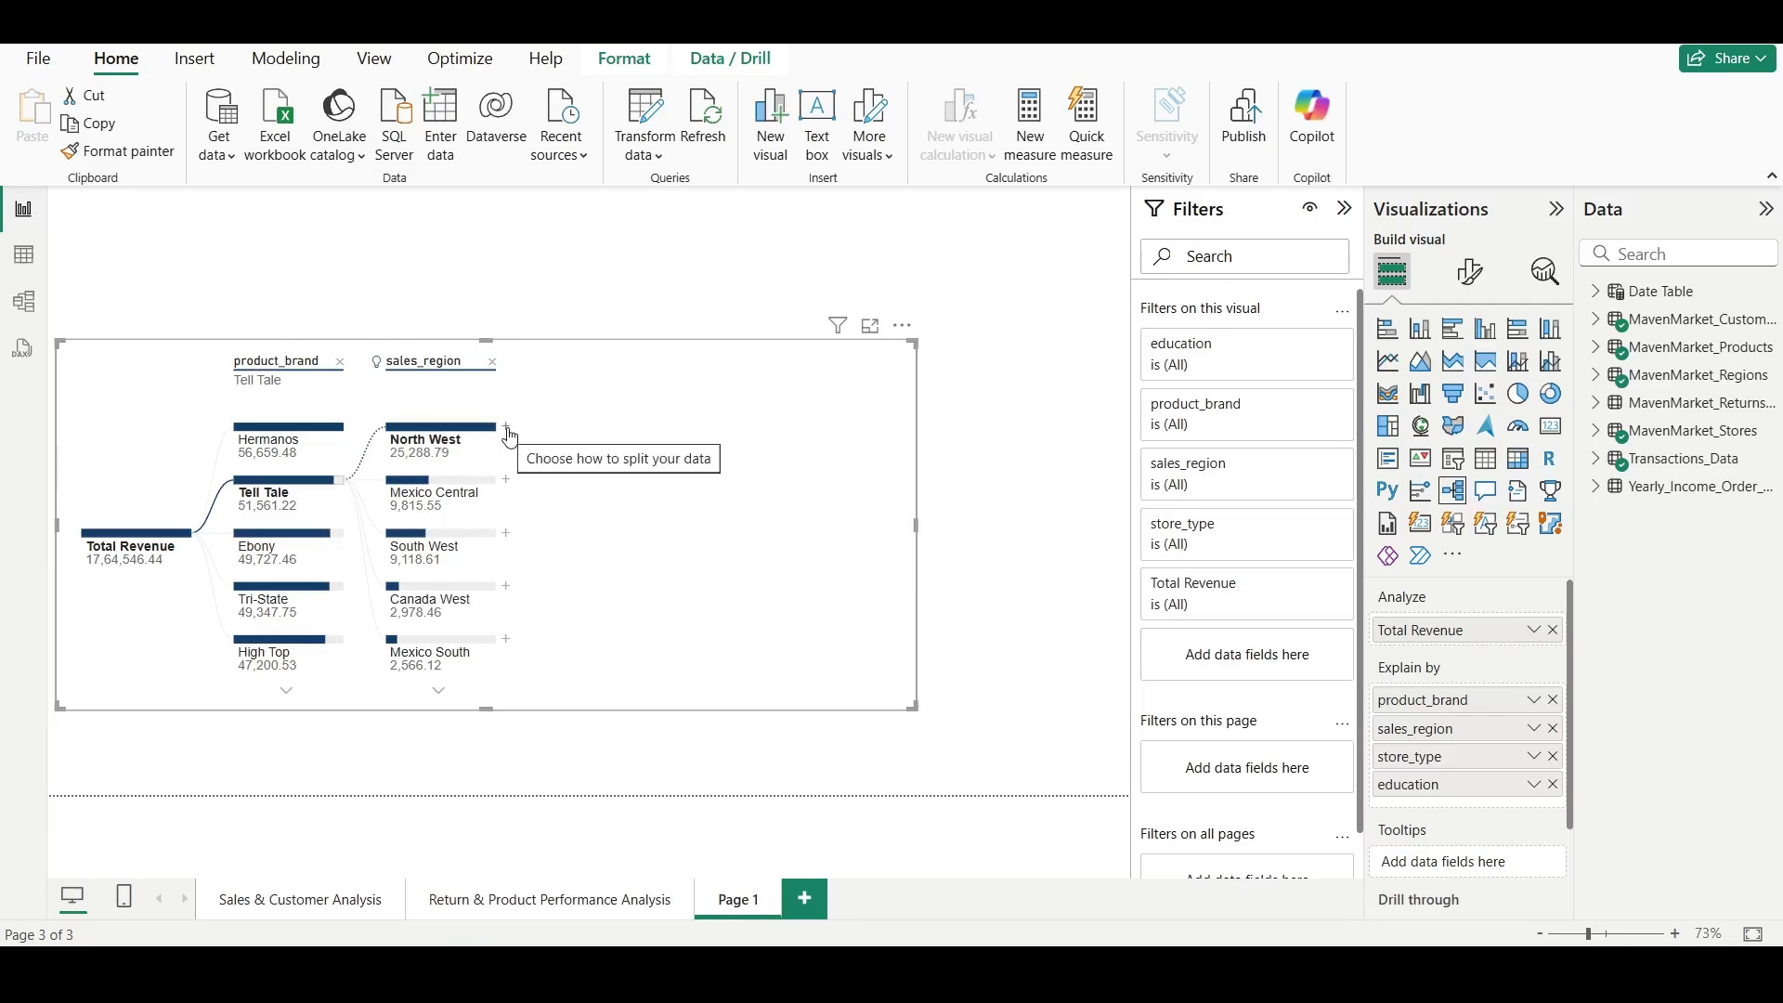
click(508, 431)
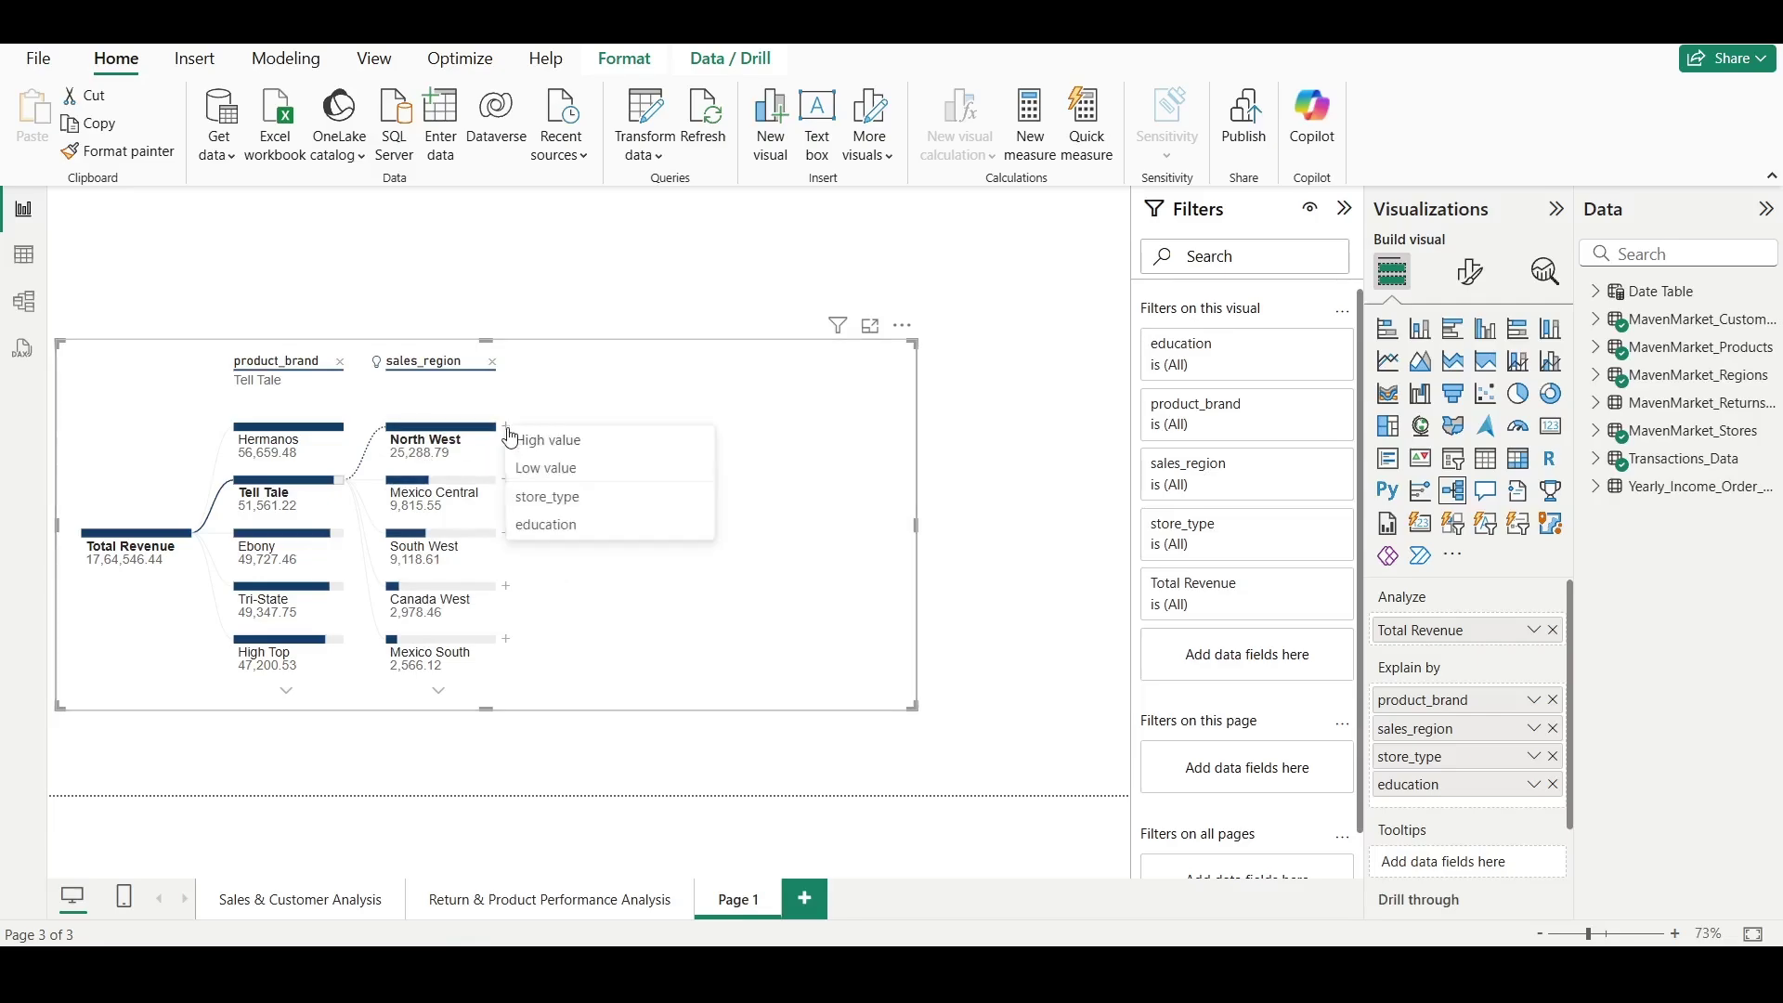
click(627, 477)
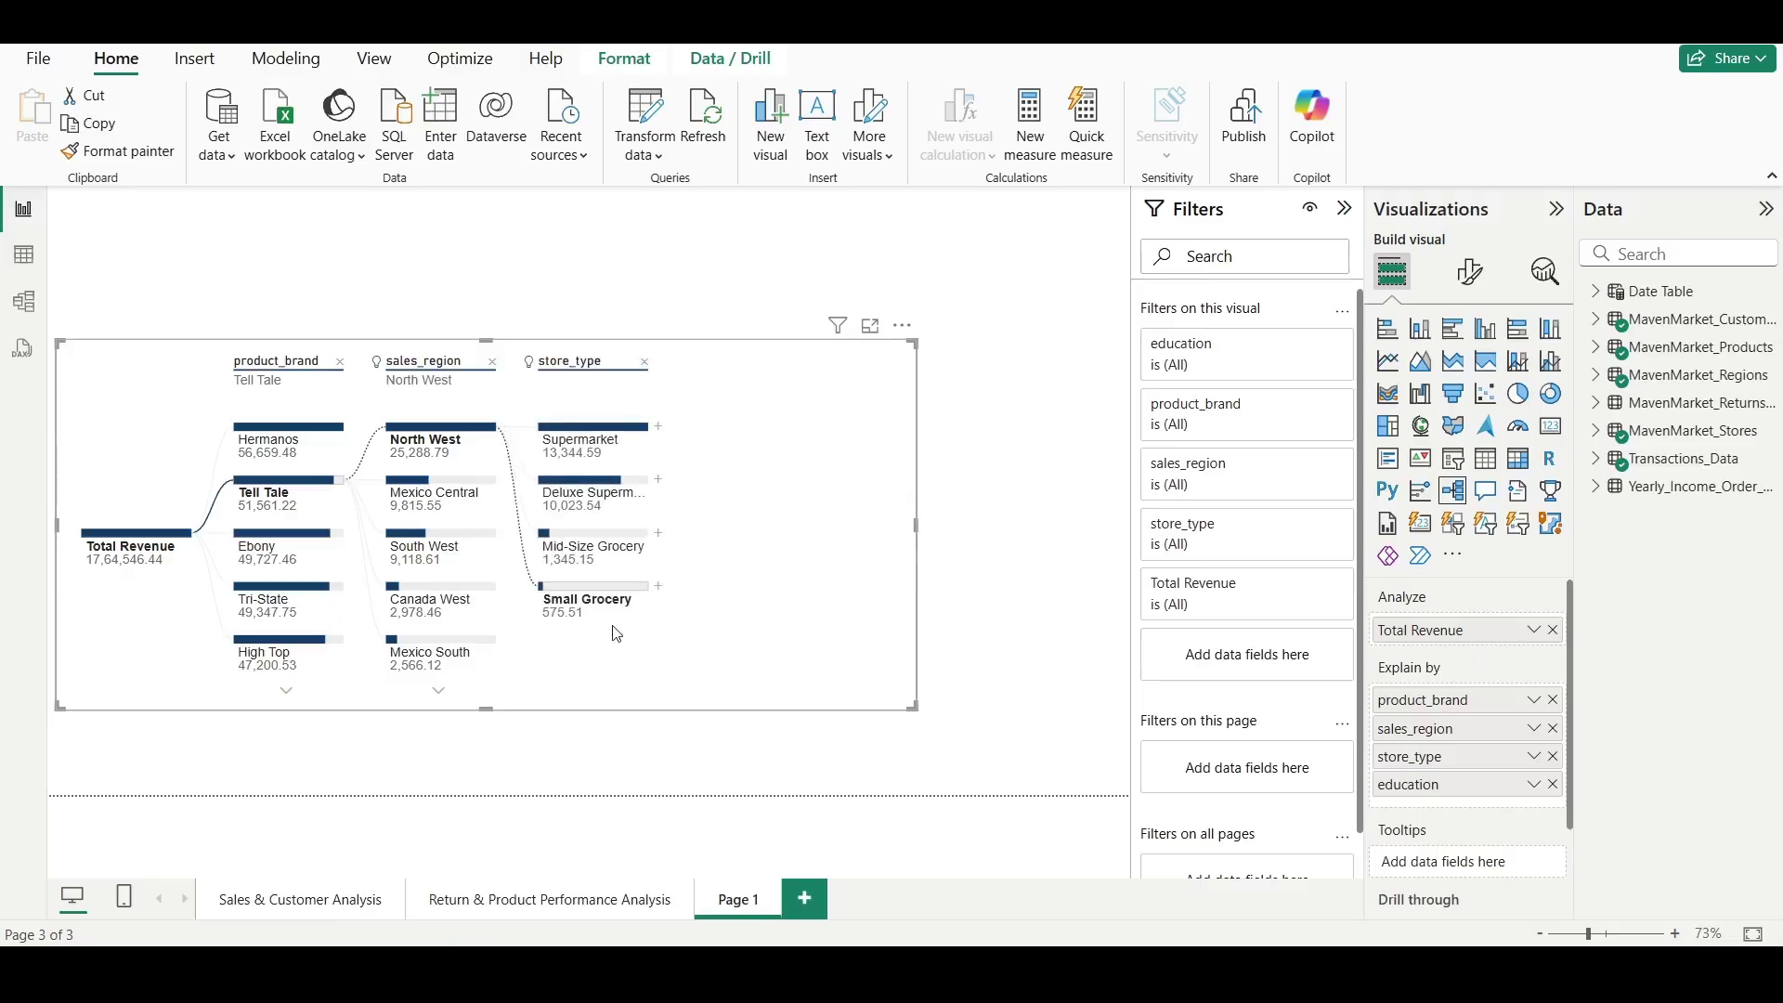
click(659, 587)
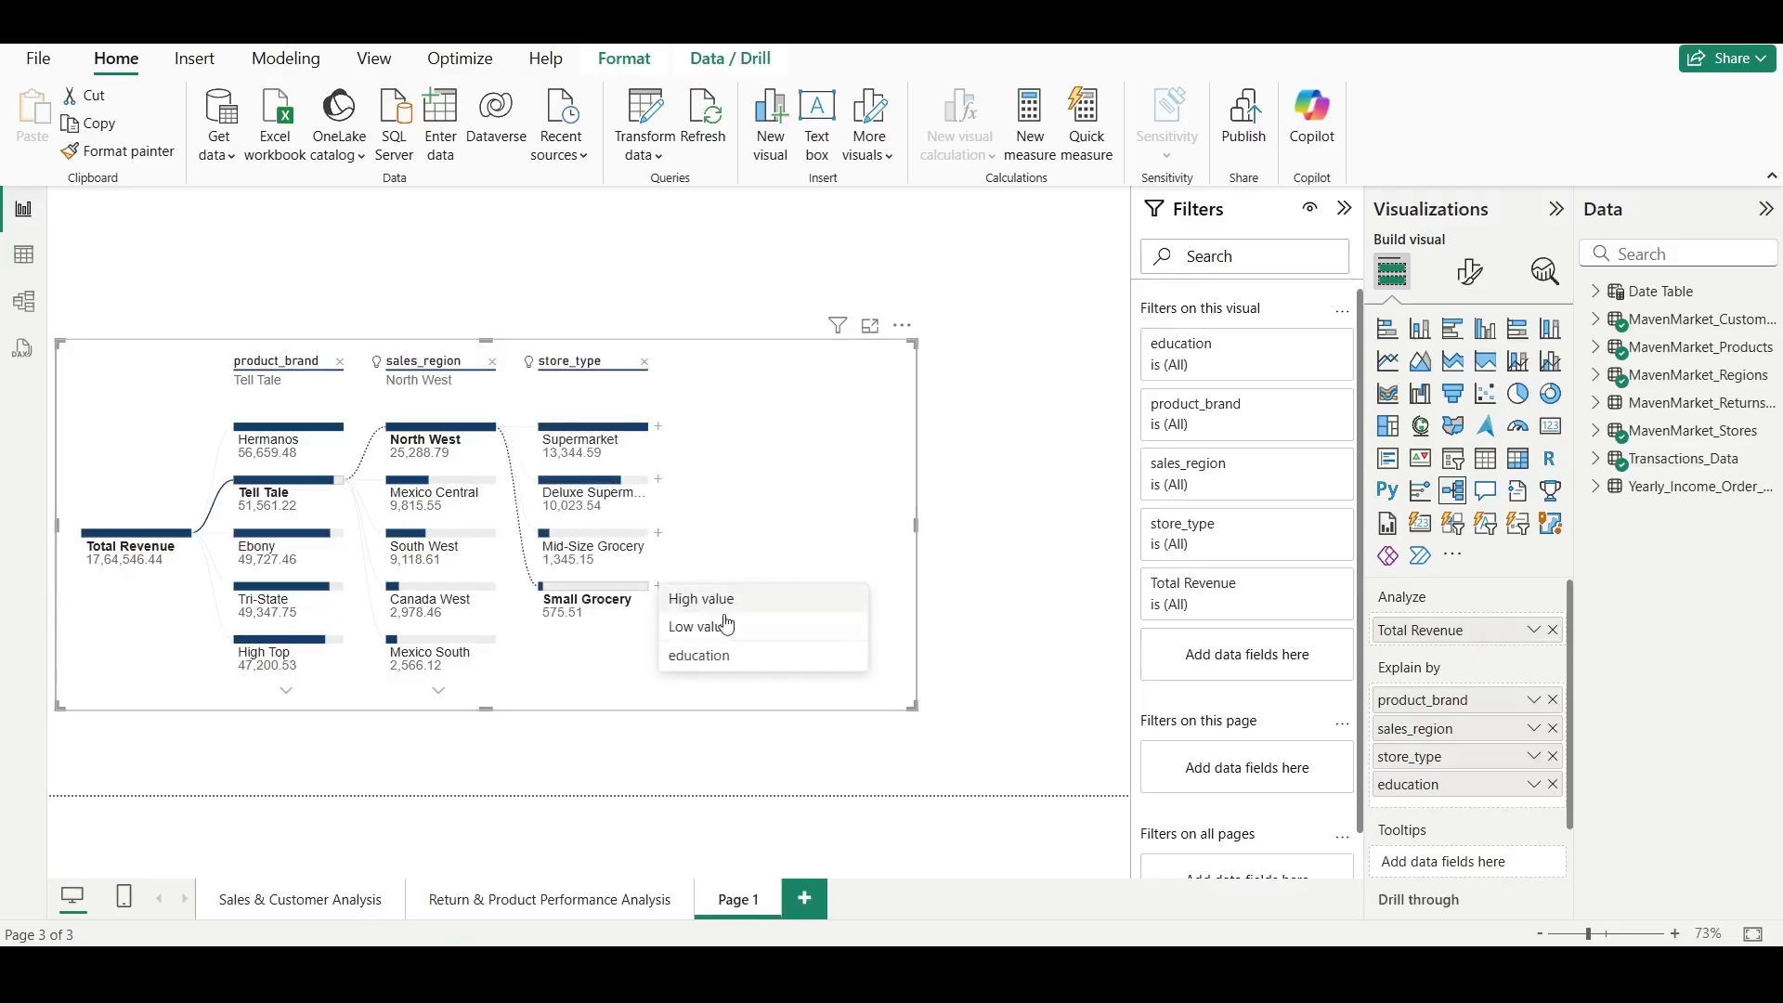
click(769, 660)
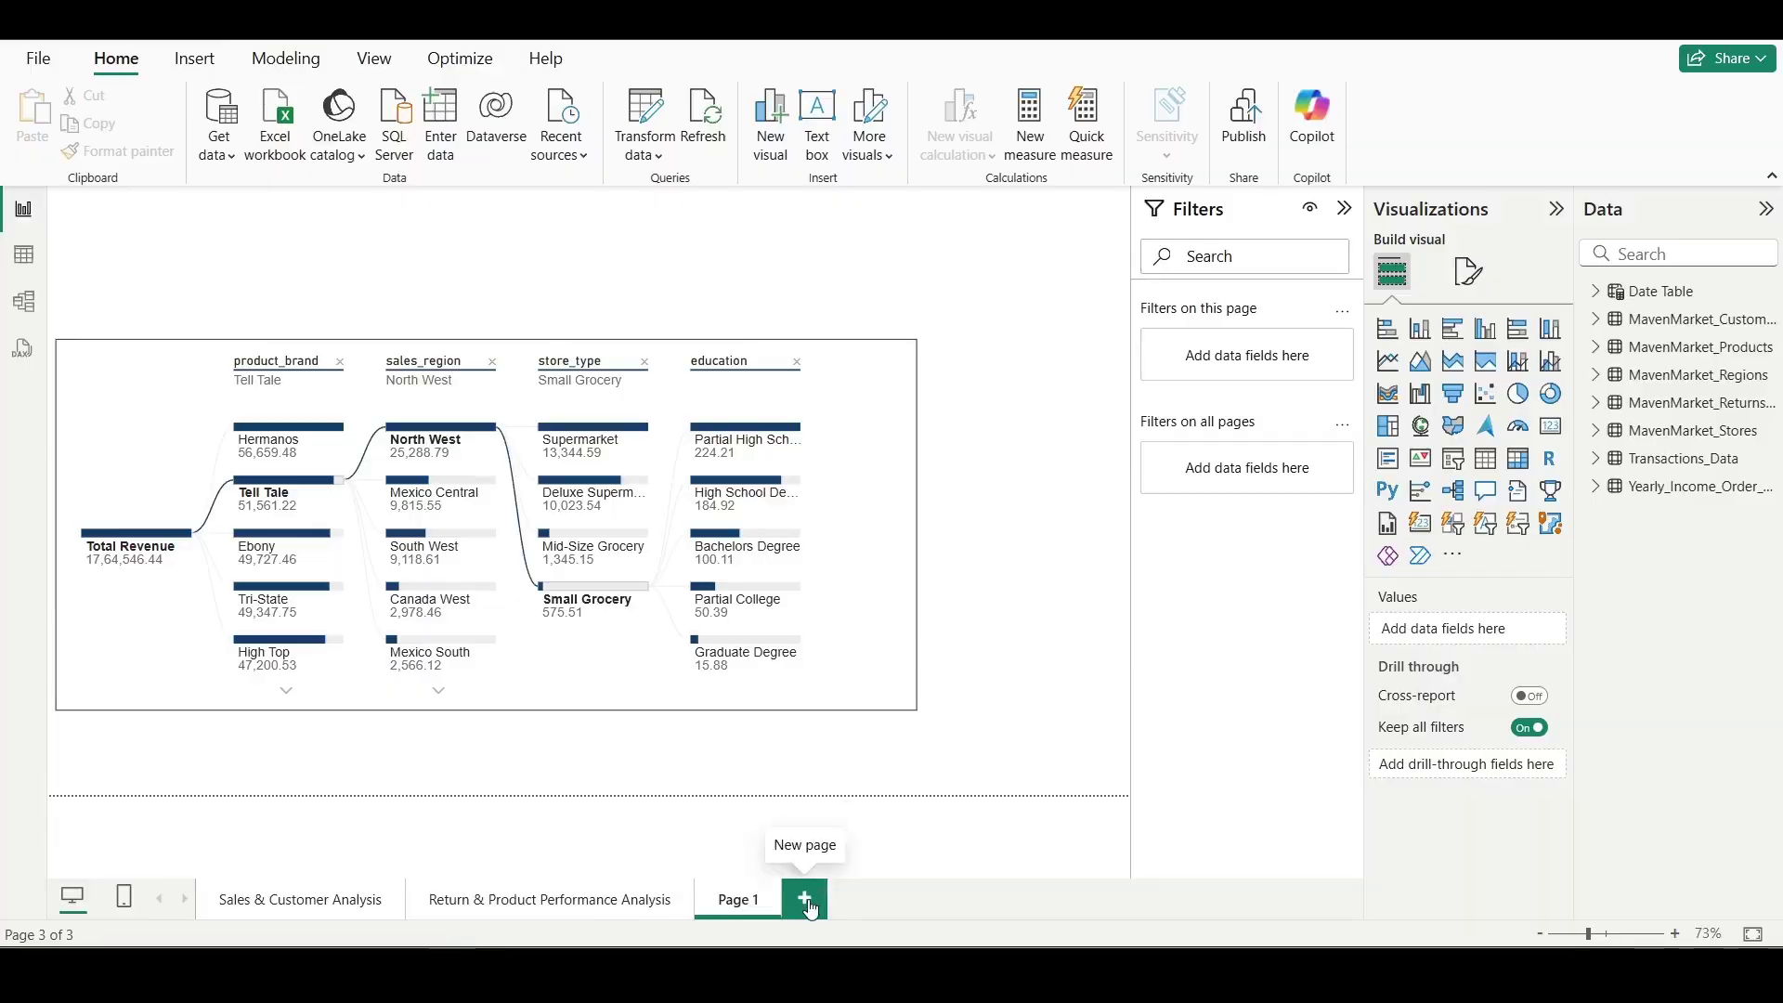
Add a new report page with a key influencers visual that analyzes Total Revenue.
click(806, 901)
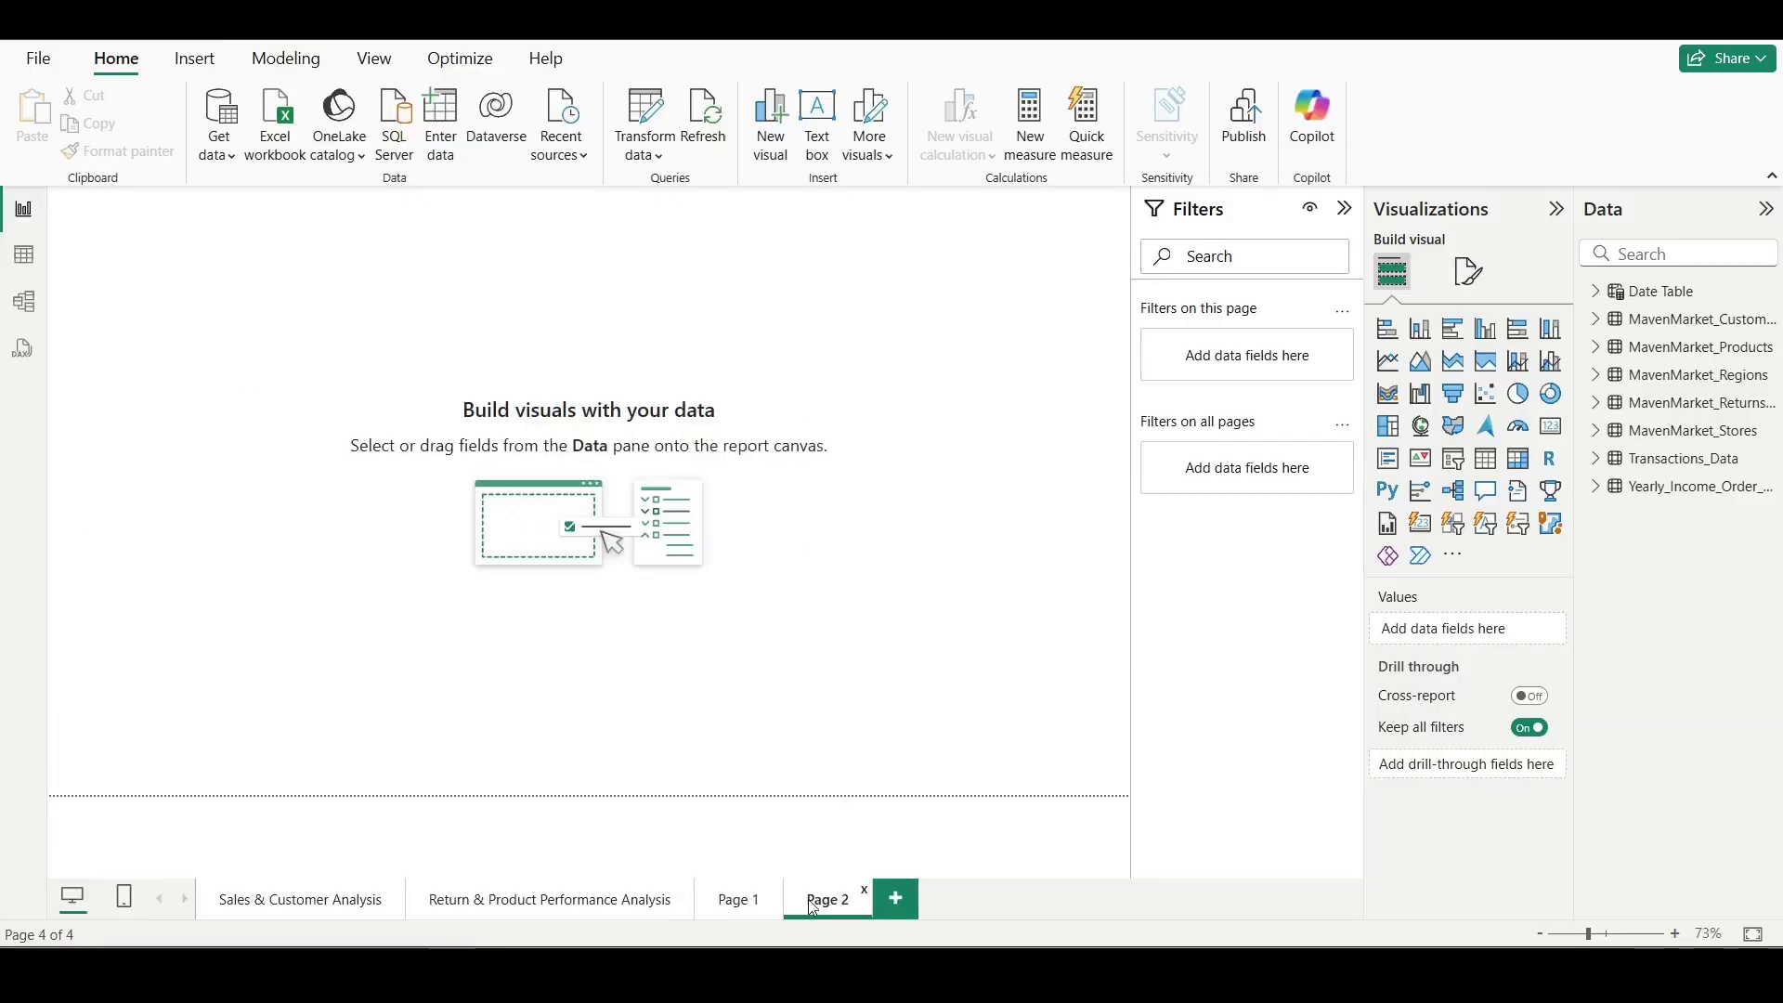
click(1421, 492)
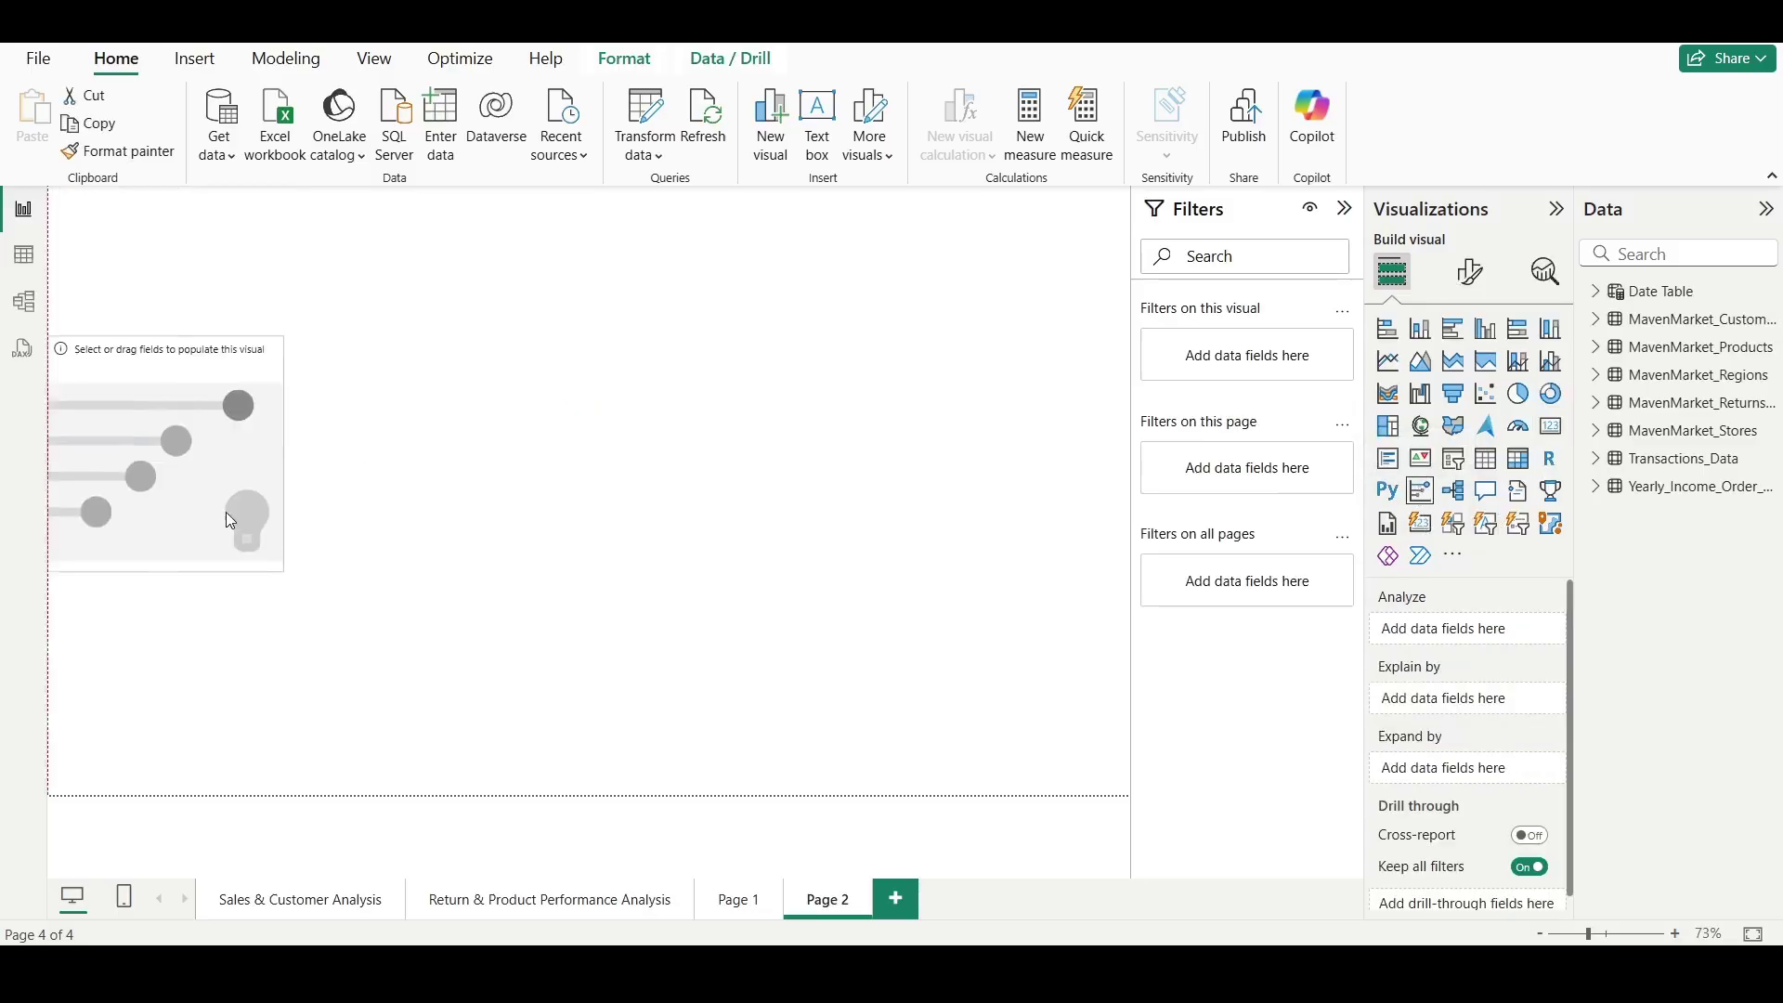
click(1644, 253)
text(Total r)
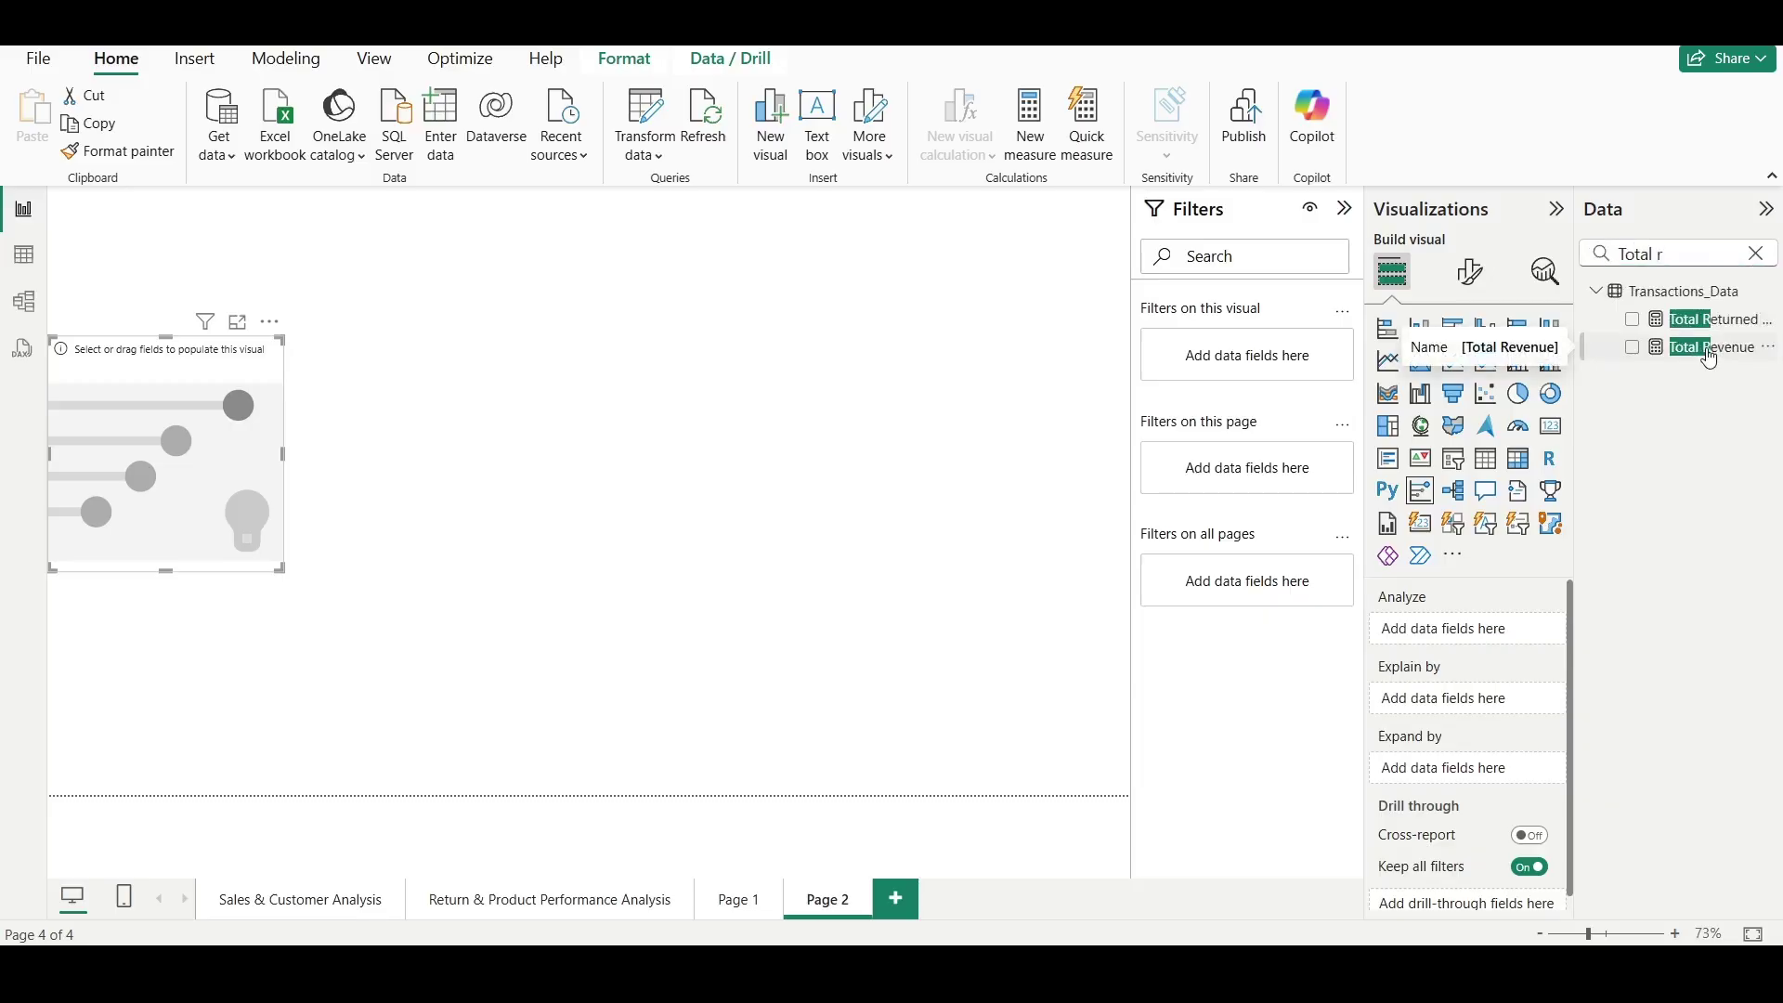
drag(1710, 358, 1501, 631)
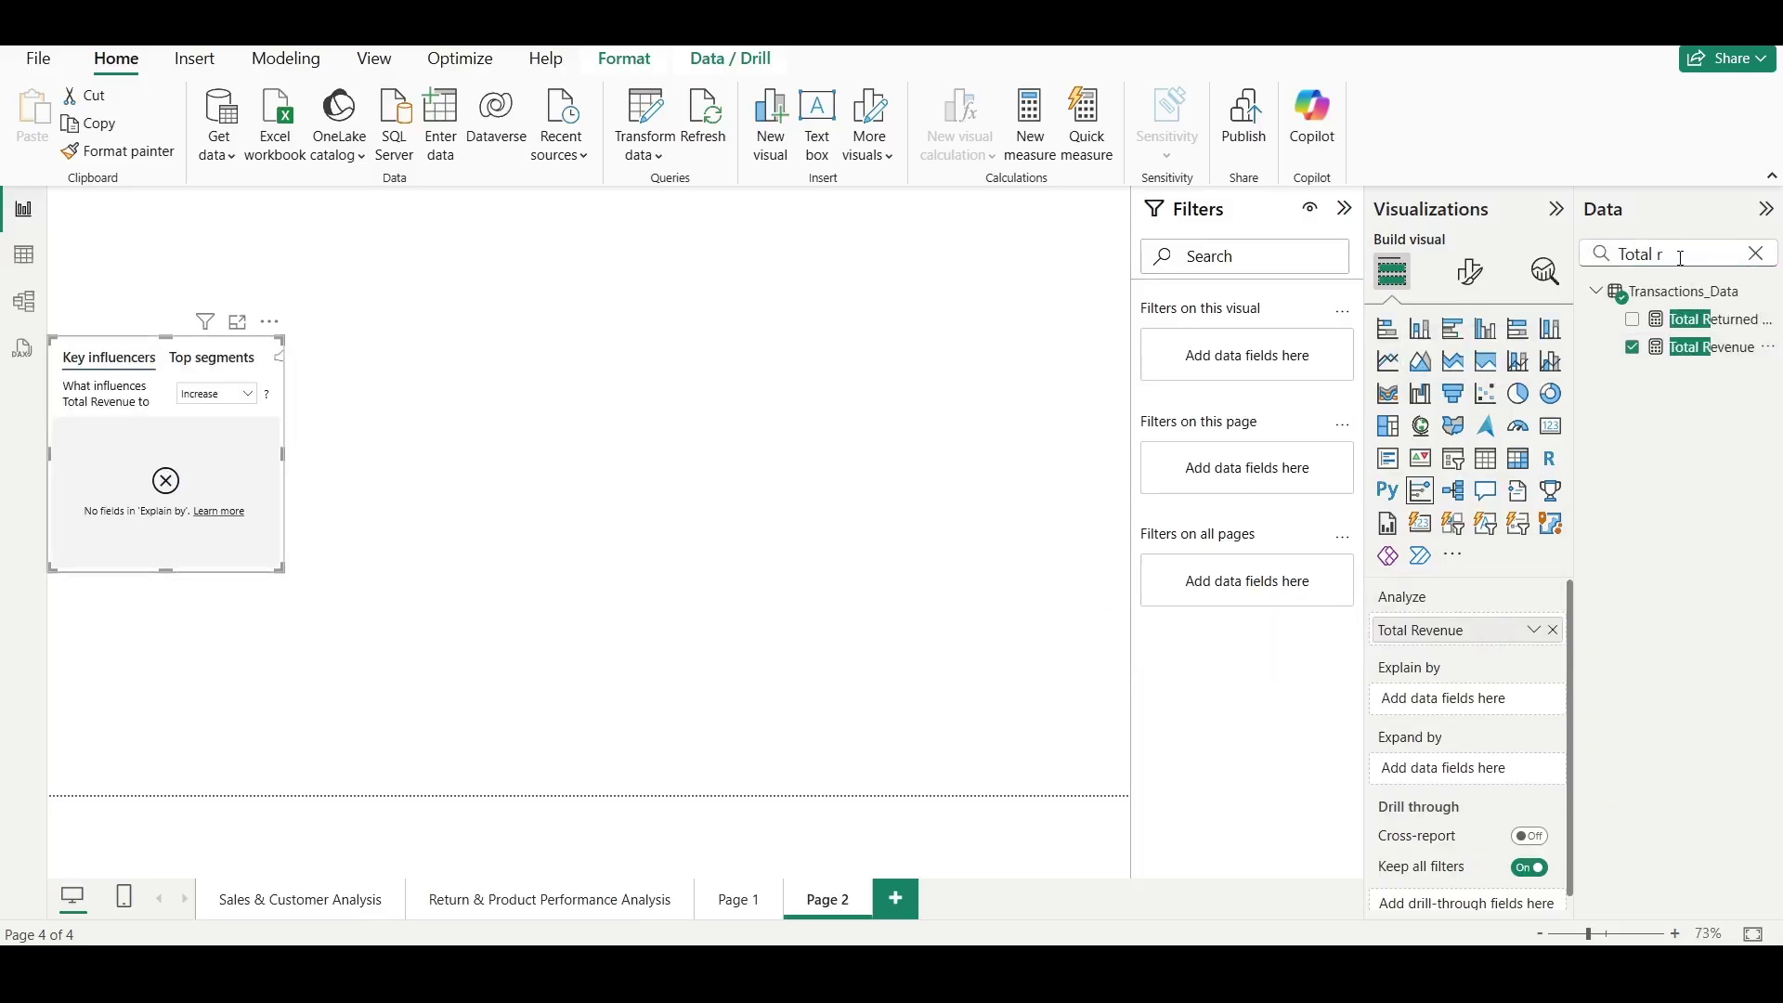
Add product_brand and education as explanatory fields of the key influencers visual.
drag(1681, 258, 1590, 254)
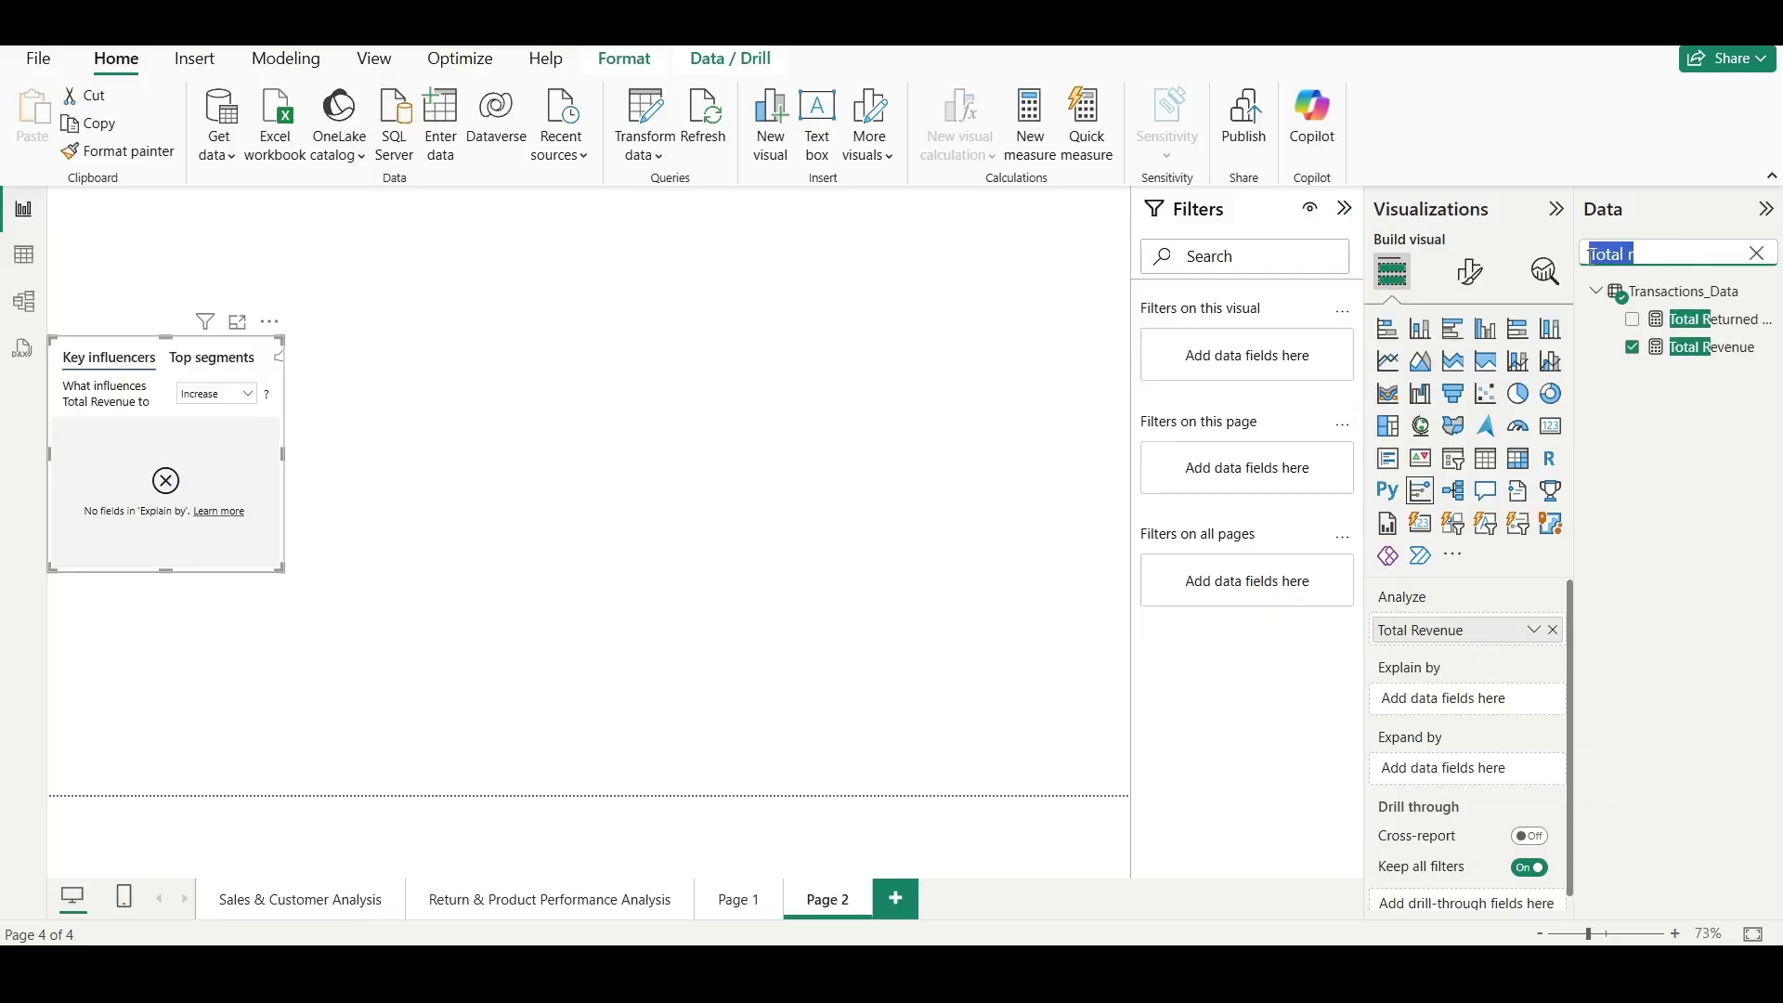
key(BackSpace)
text(brand)
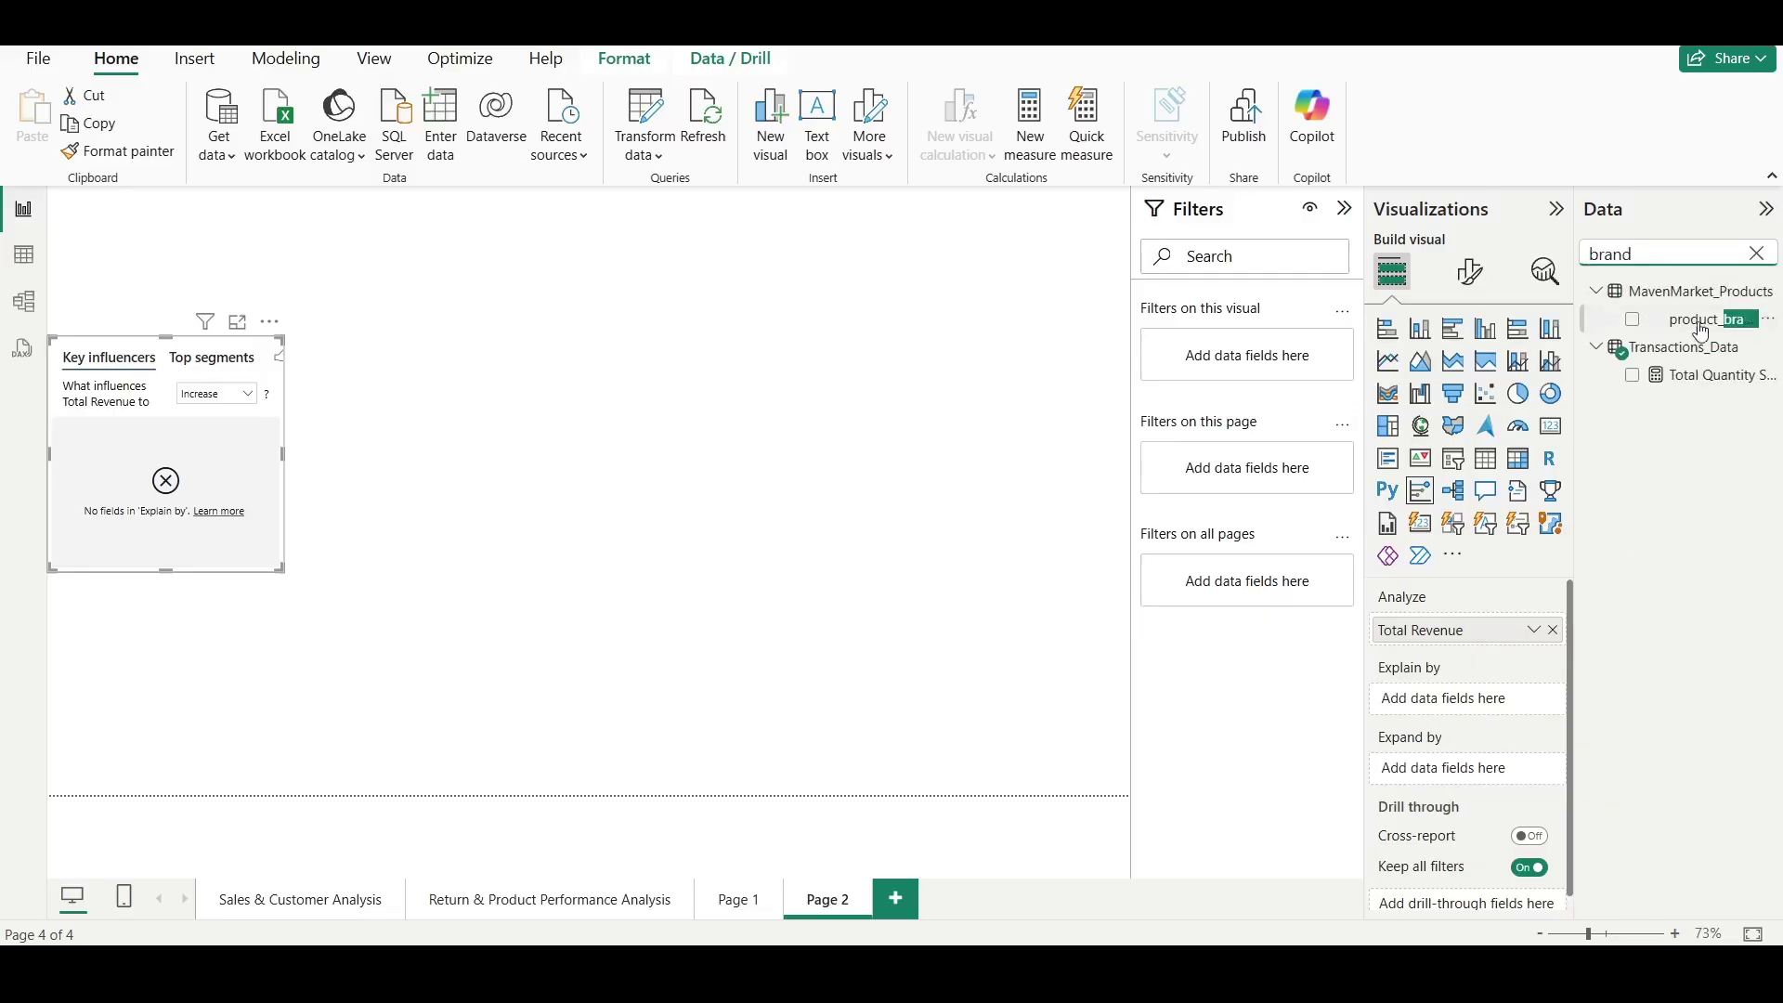
drag(1702, 332, 1465, 706)
double_click(1636, 253)
text(e)
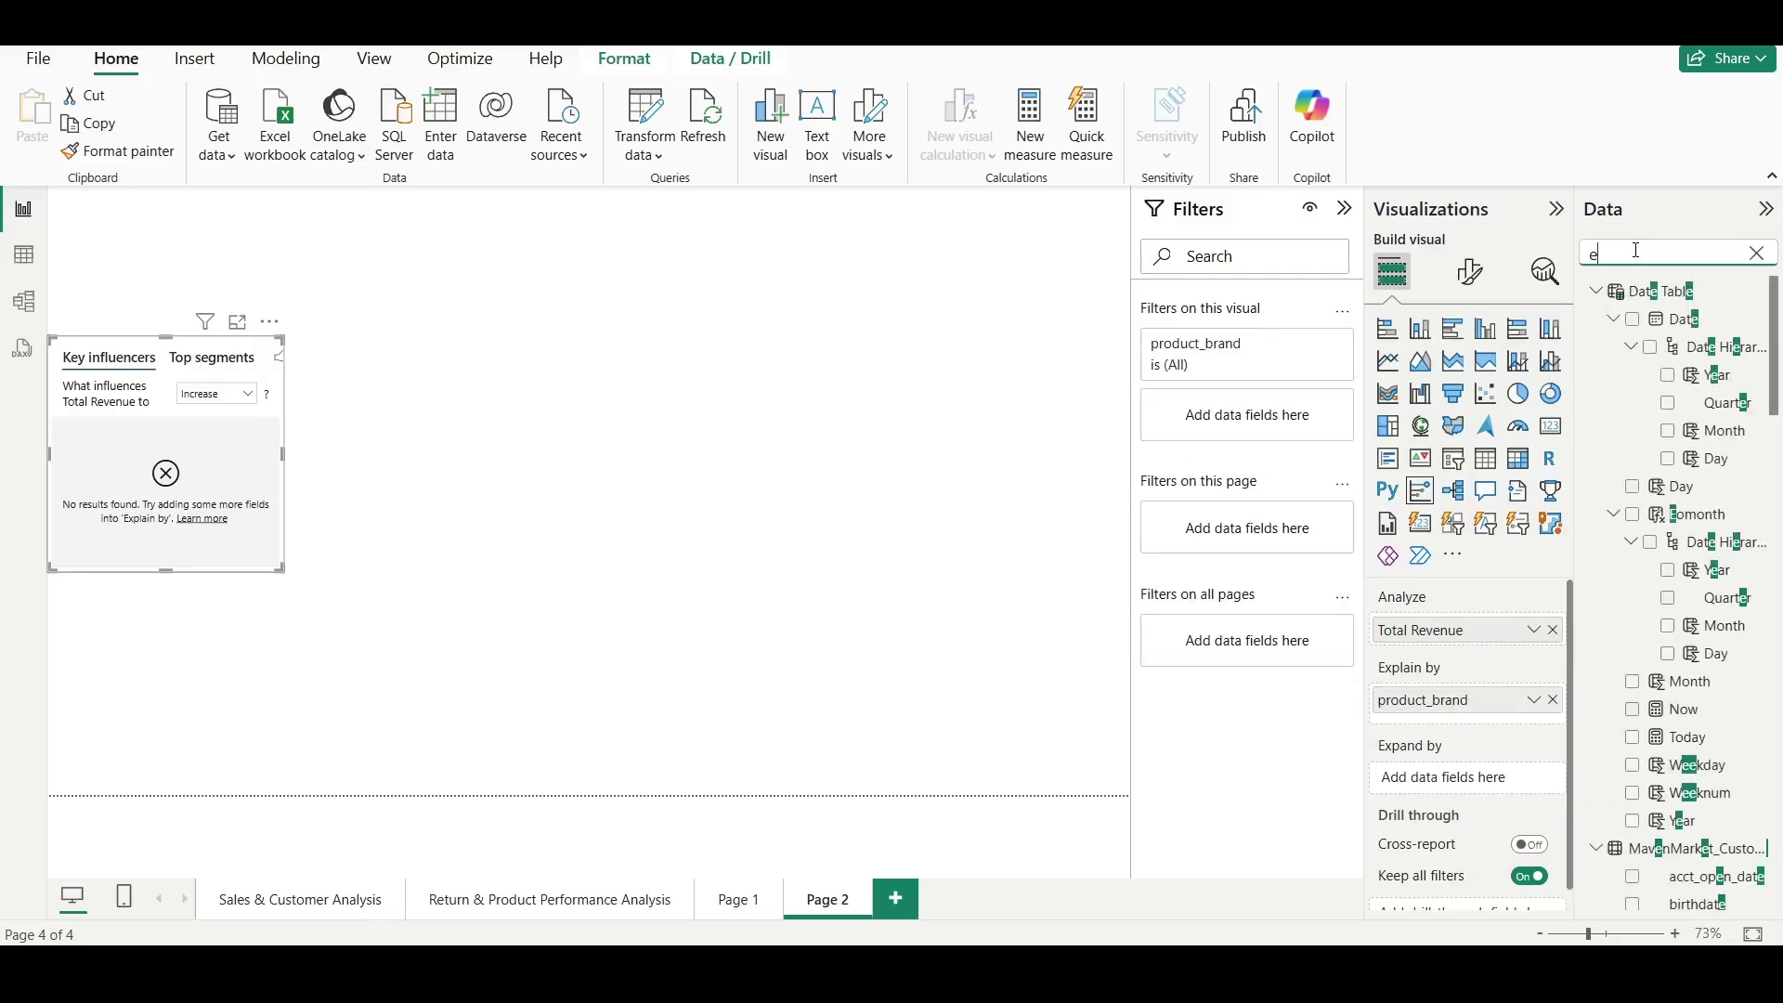
text(duca)
drag(1700, 319, 1477, 729)
Add store_state and sales_district as further explanatory fields of the key influencers visual.
double_click(1637, 252)
text(store)
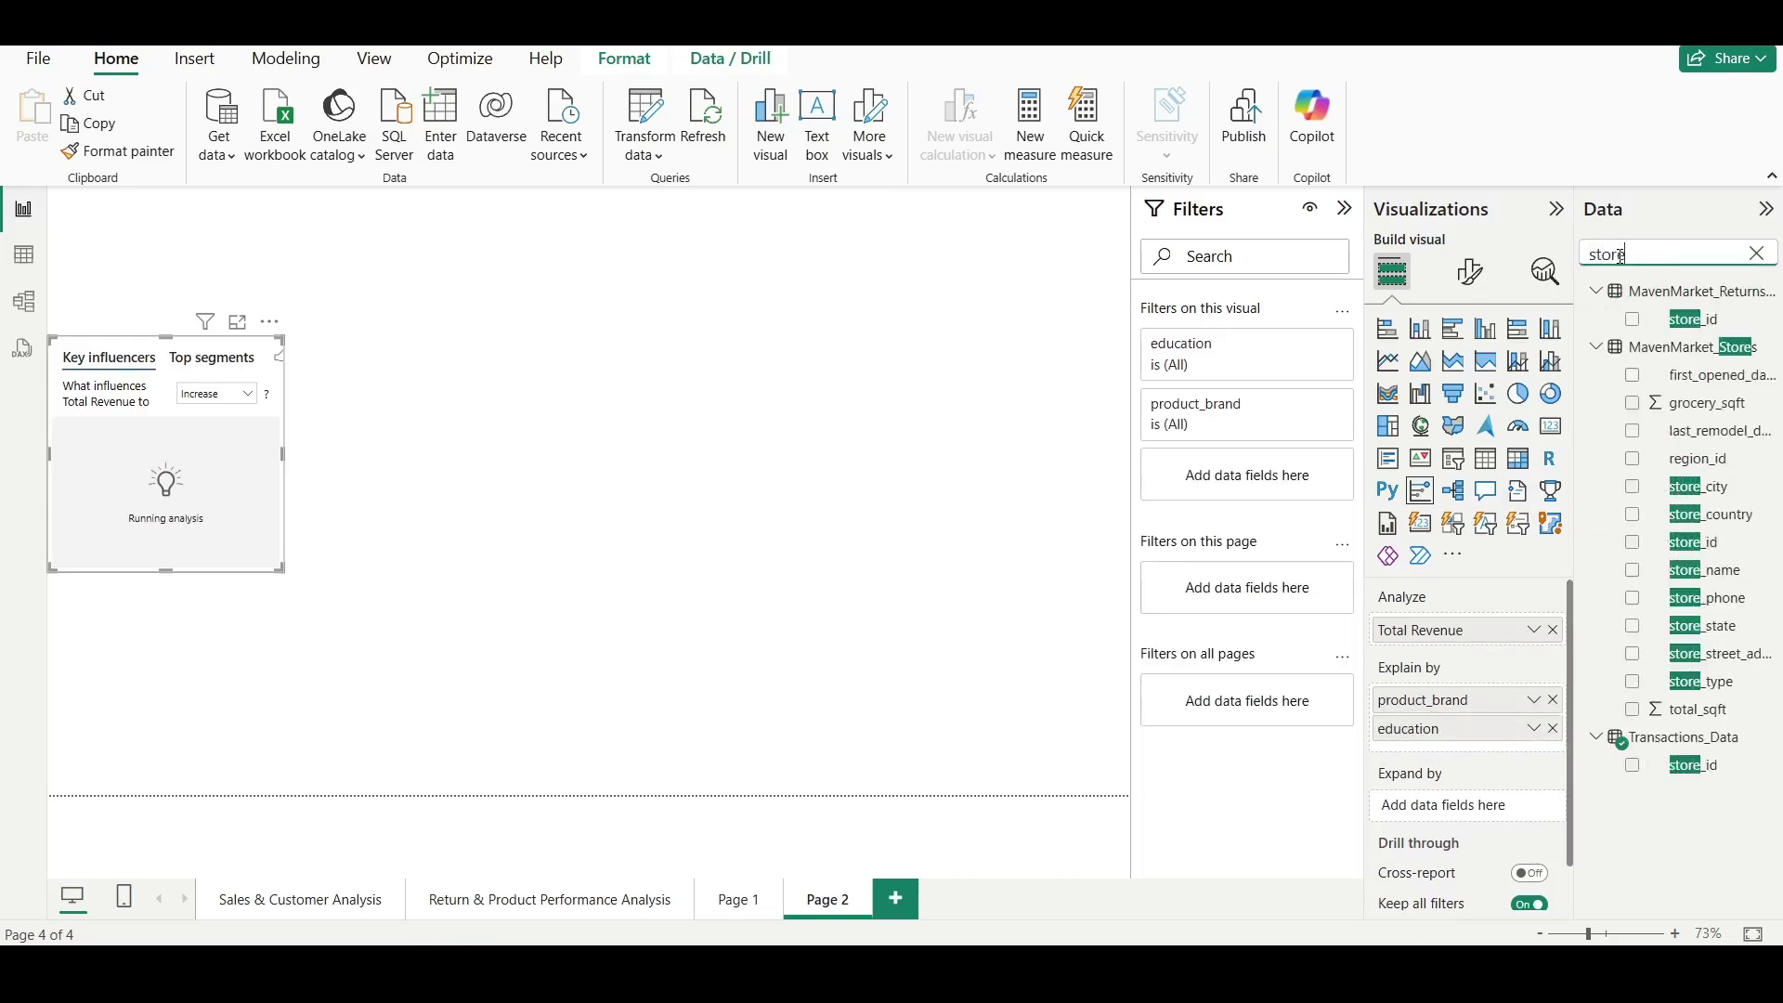
drag(1724, 638, 1477, 757)
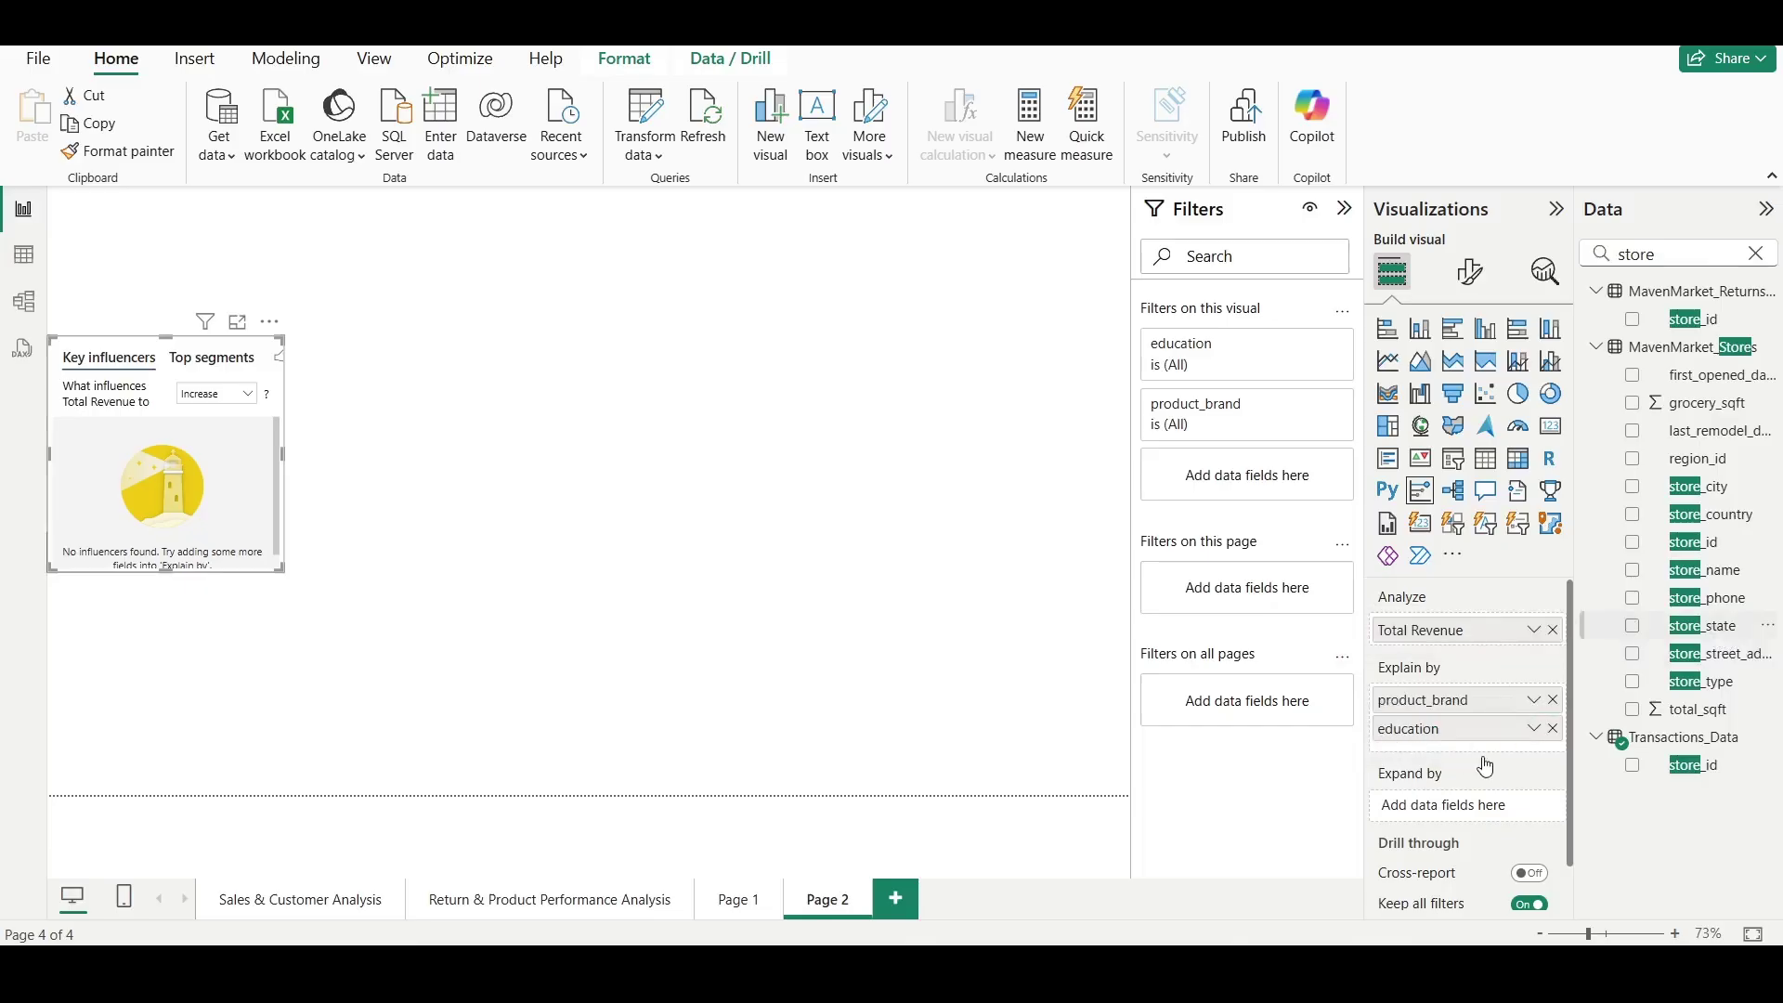
double_click(1641, 252)
text(regio)
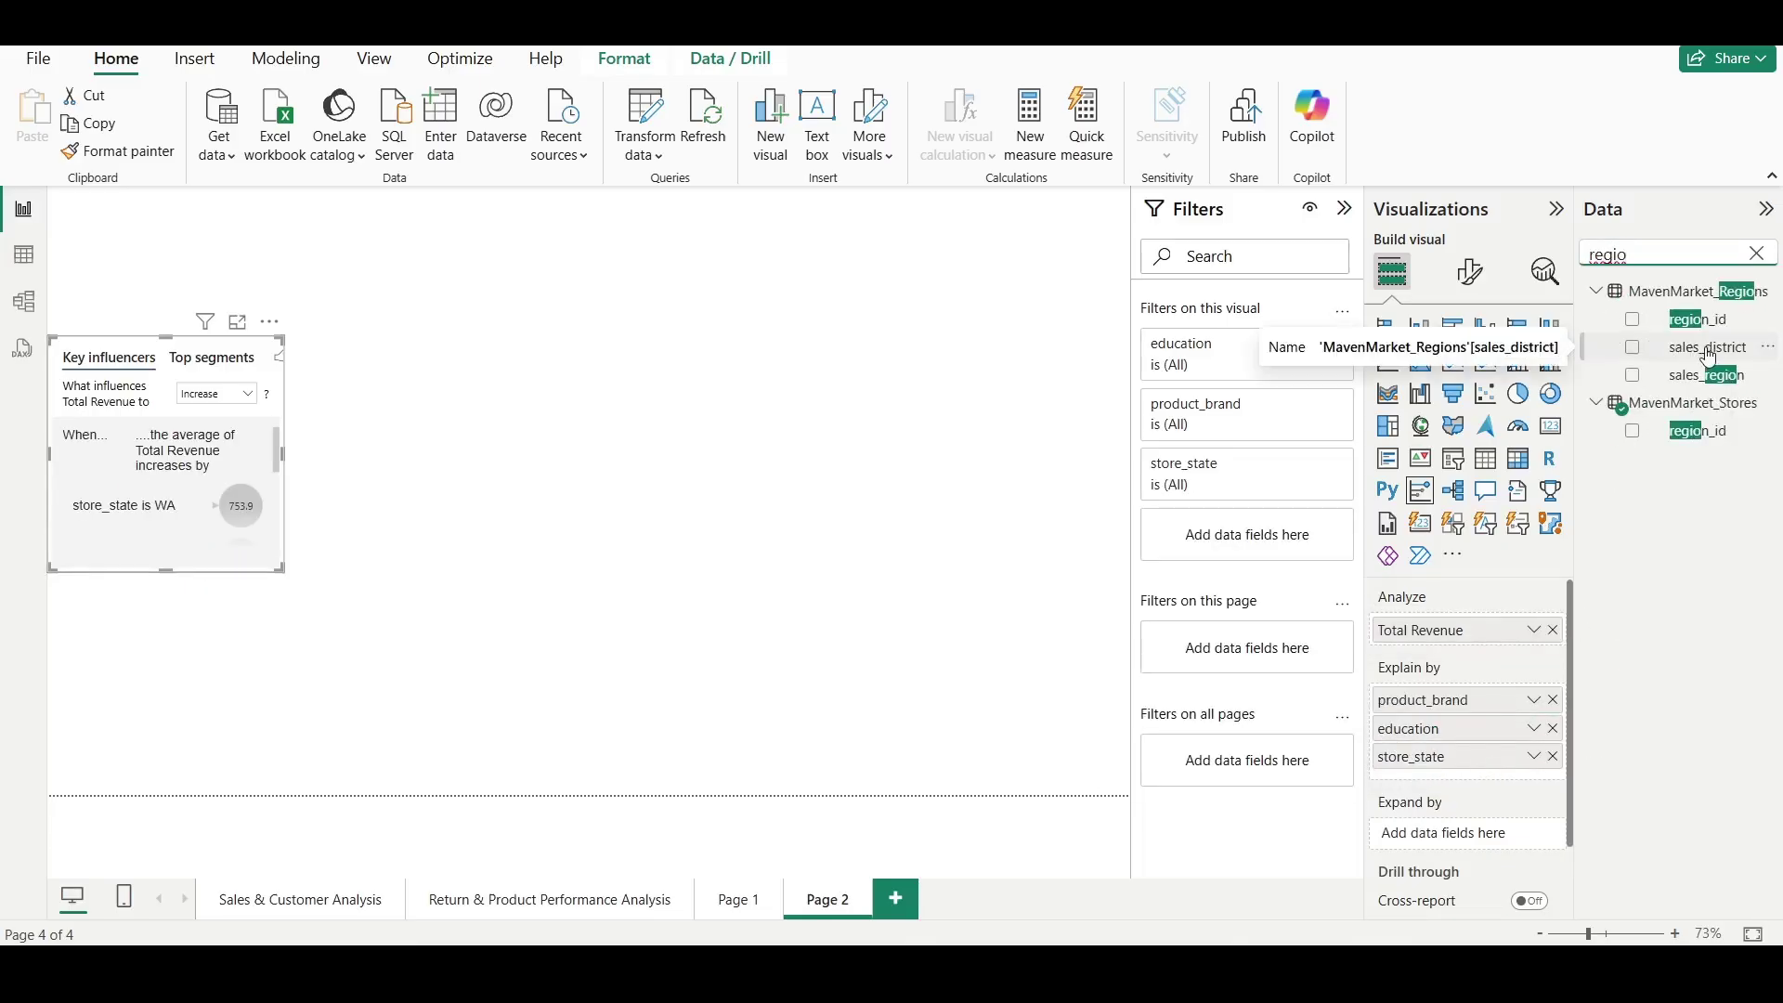
drag(1709, 357, 1524, 788)
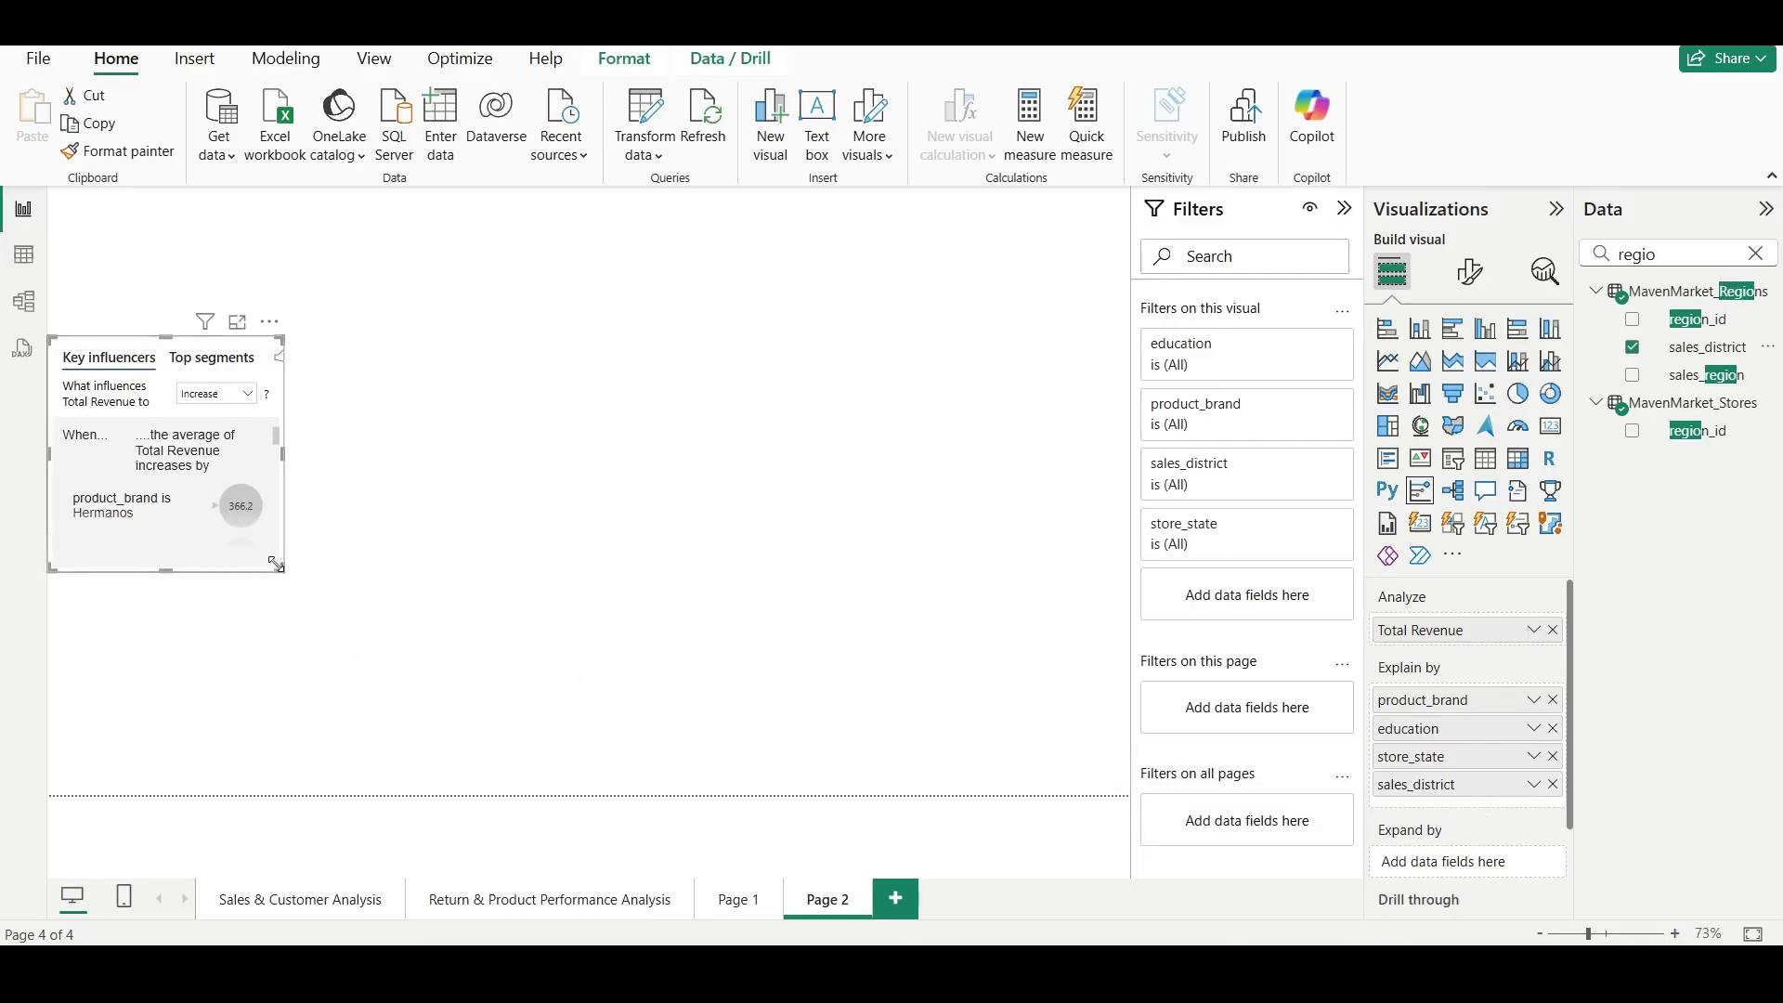
Enlarge the key influencers visual to fill most of the page and move it to the page's middle.
drag(284, 571, 999, 719)
drag(526, 337, 555, 189)
drag(636, 443, 700, 486)
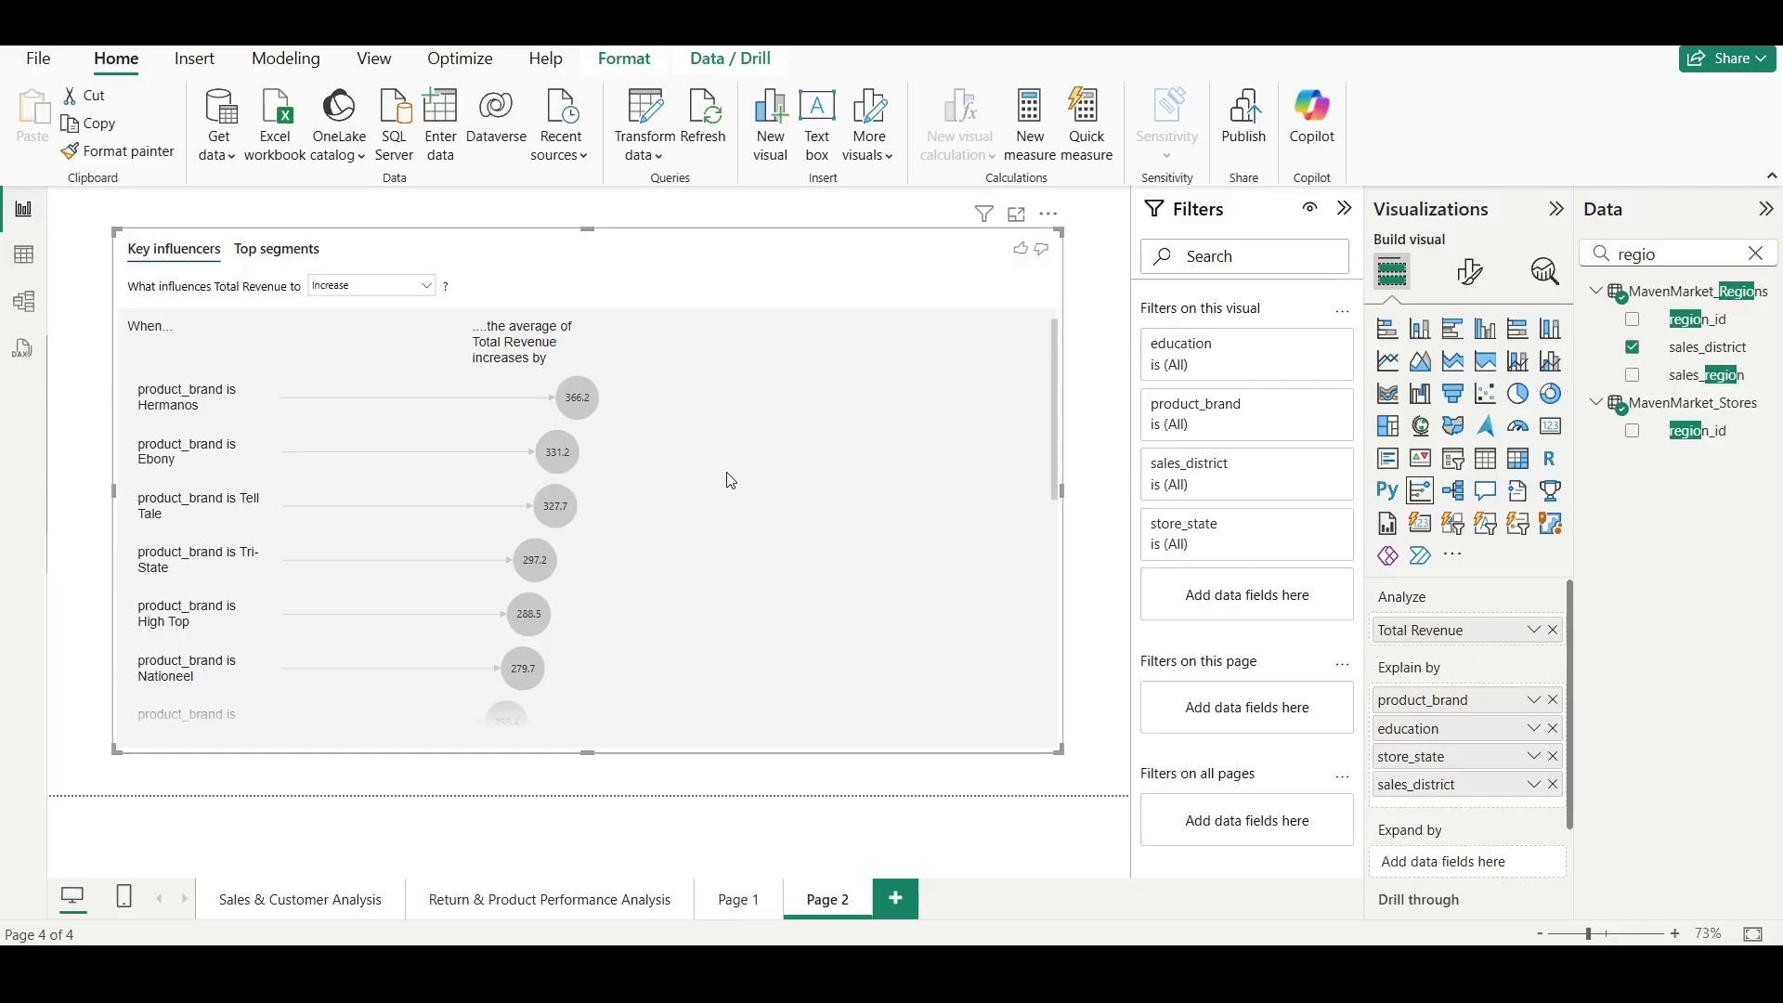
Examine the Hermanos and Tri-State influencers and look through the whole list of factors increasing Total Revenue.
click(590, 413)
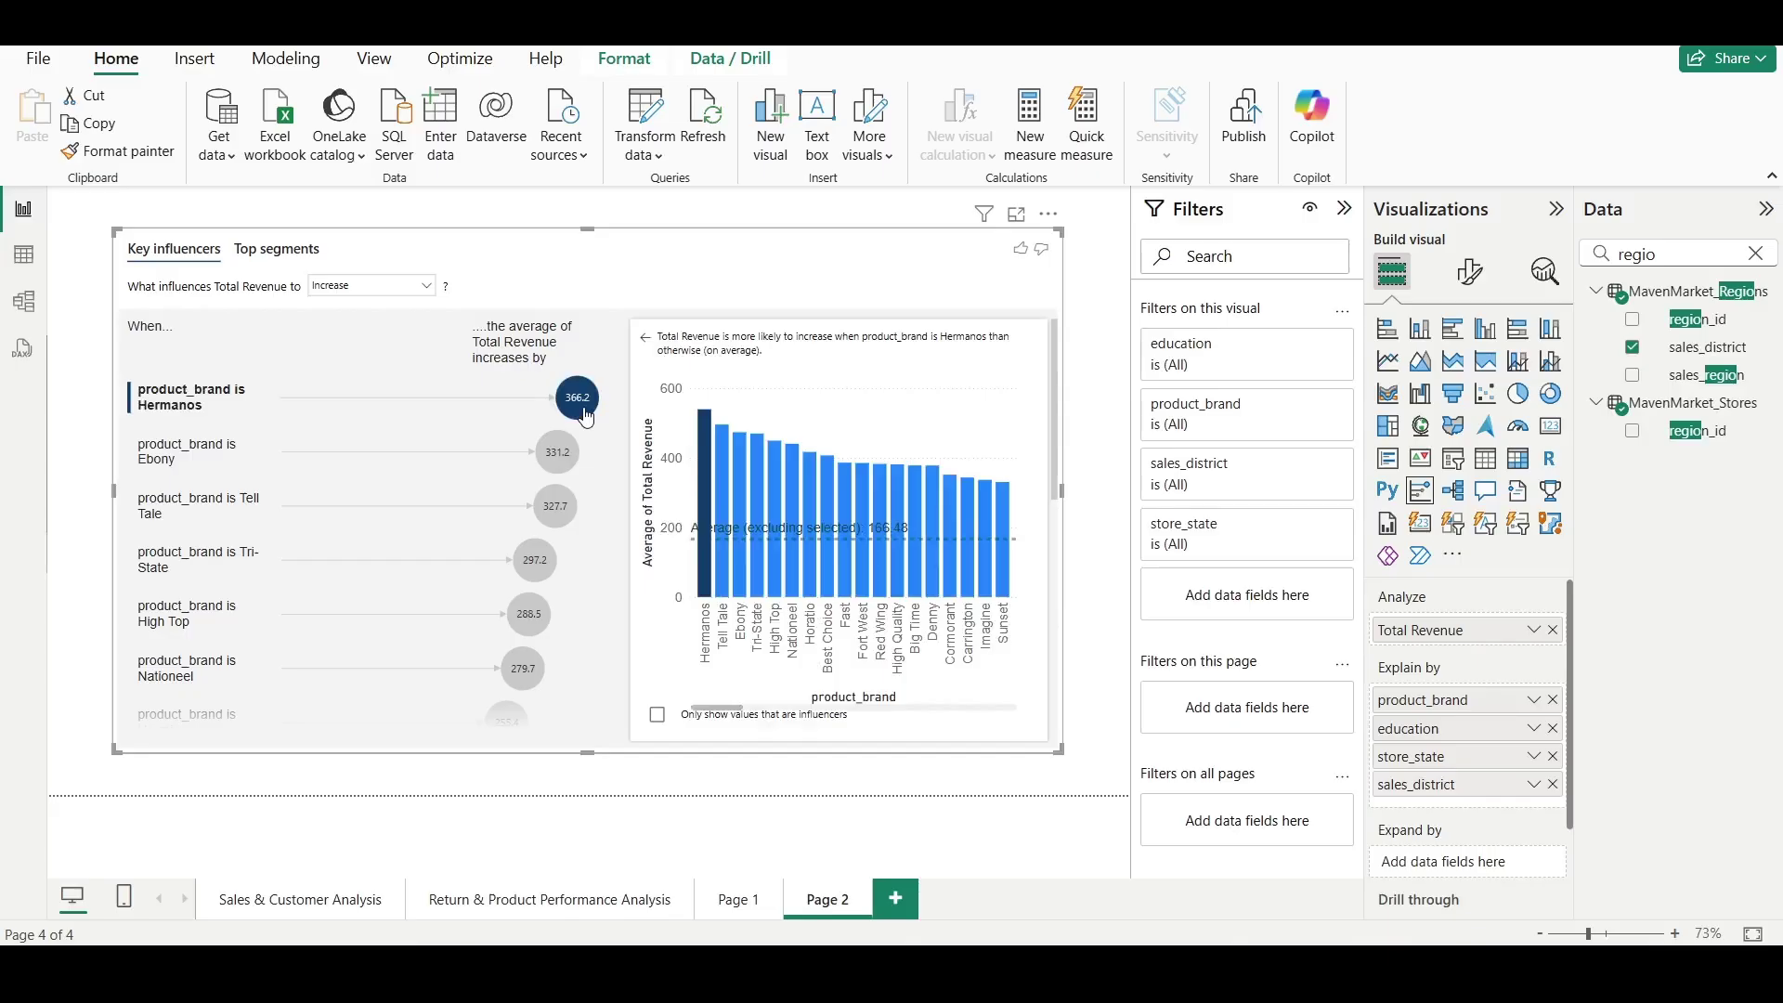
click(545, 564)
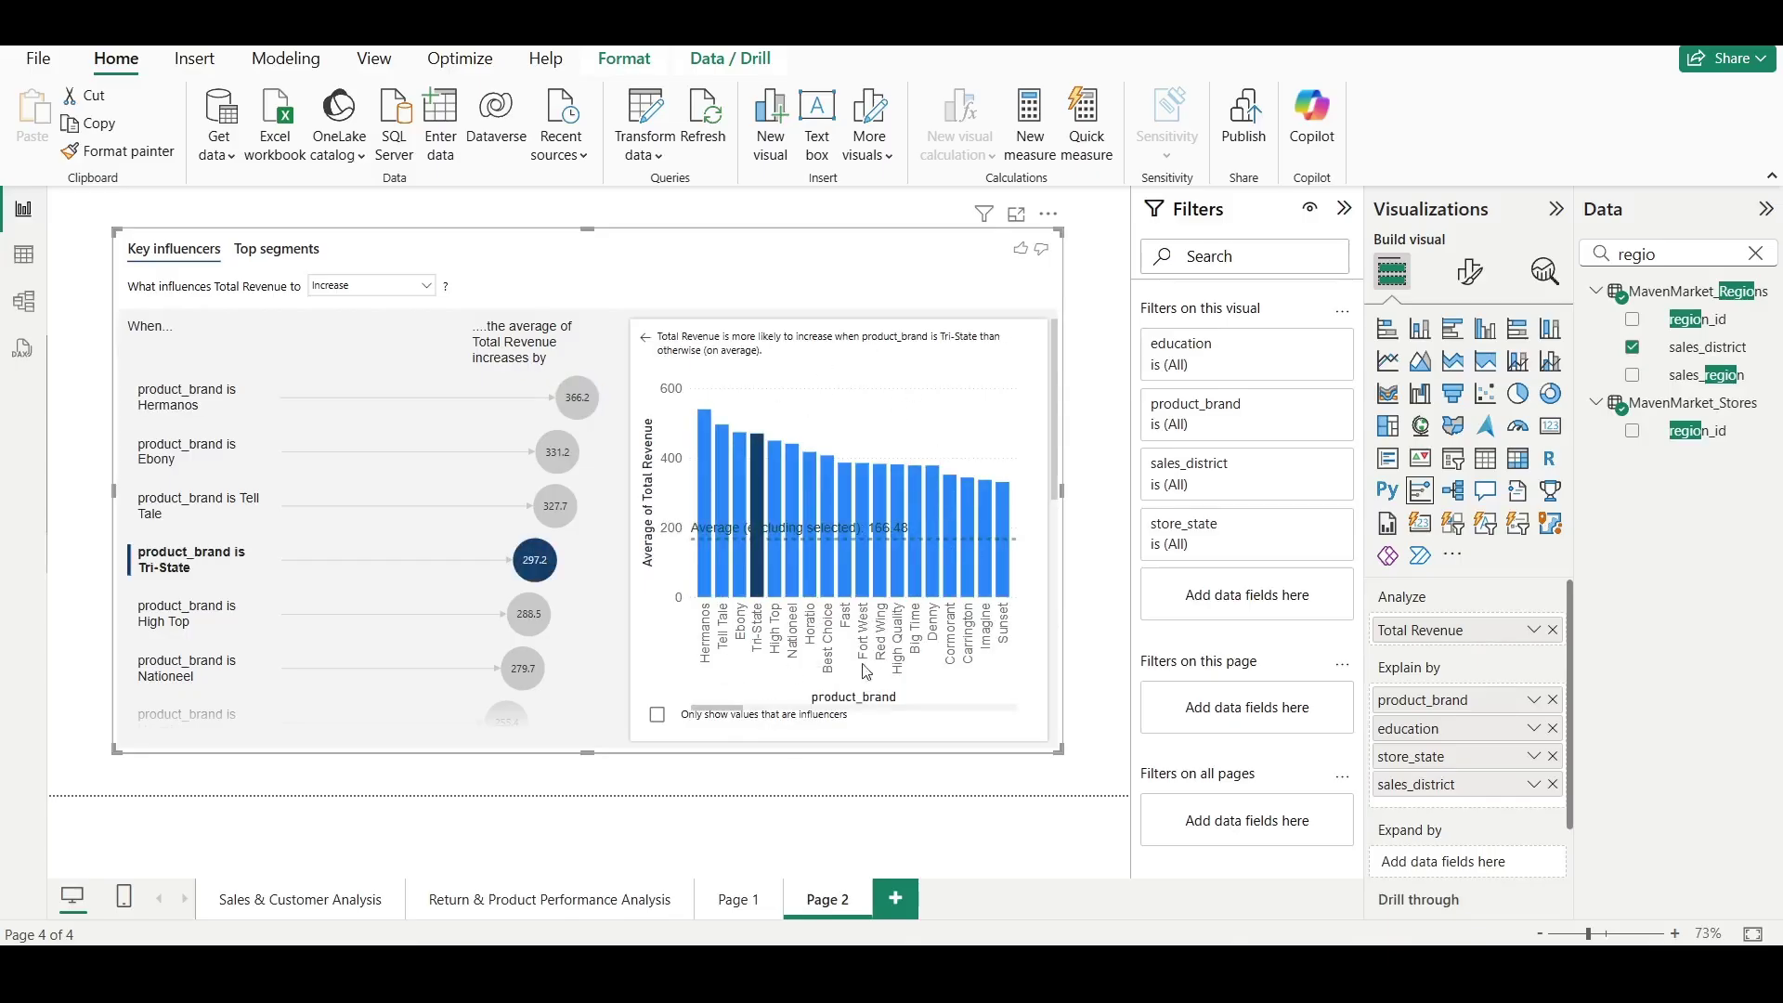
scroll(573, 635, down, 10)
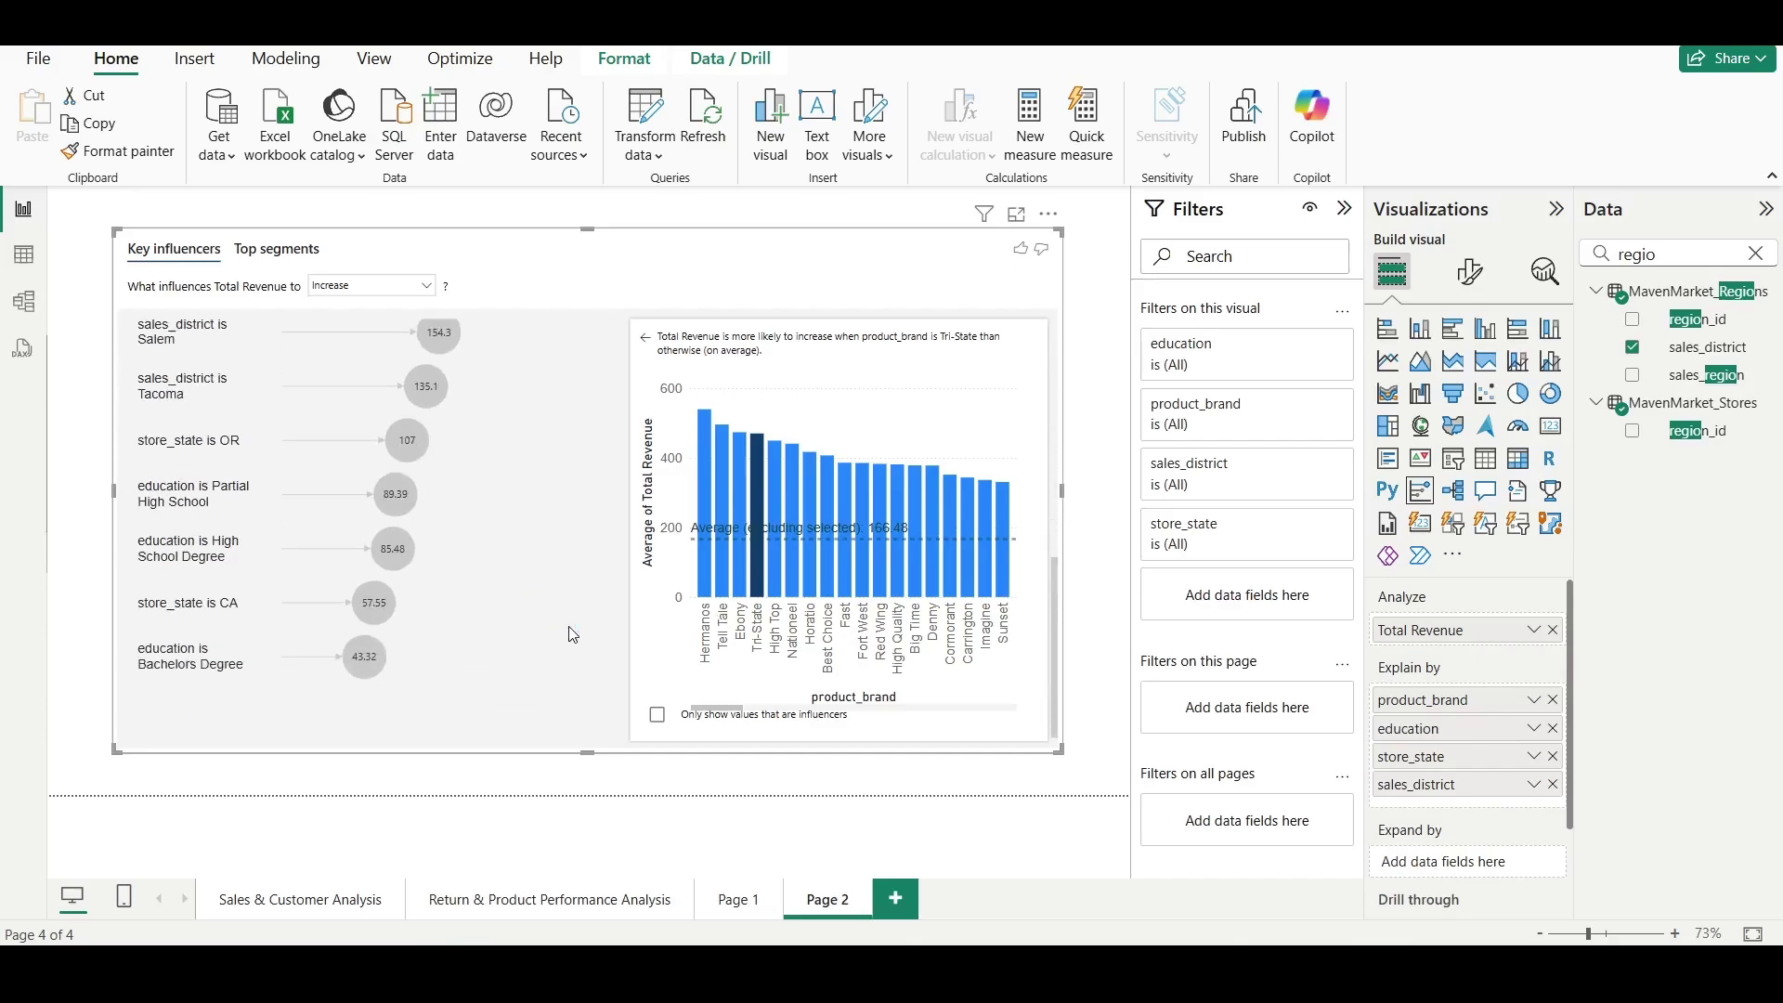
scroll(573, 635, up, 10)
Review what influences Total Revenue to decrease, and switch the analysis back to Increase.
click(427, 288)
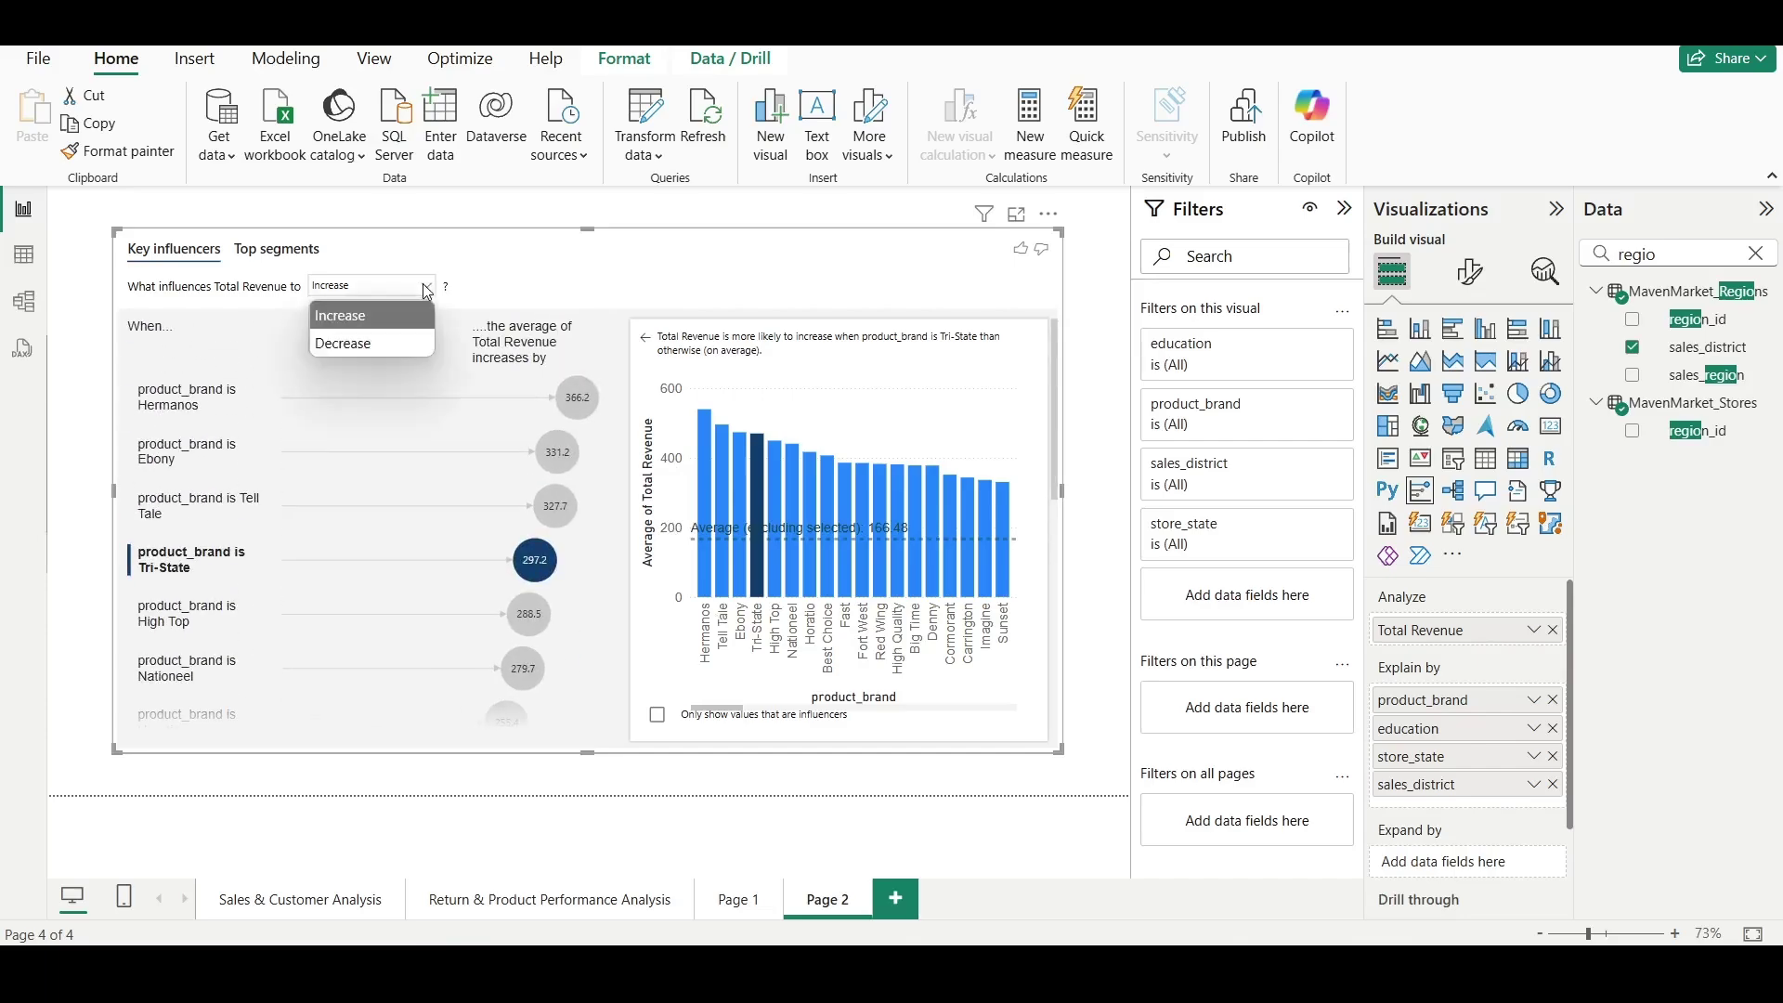
click(372, 344)
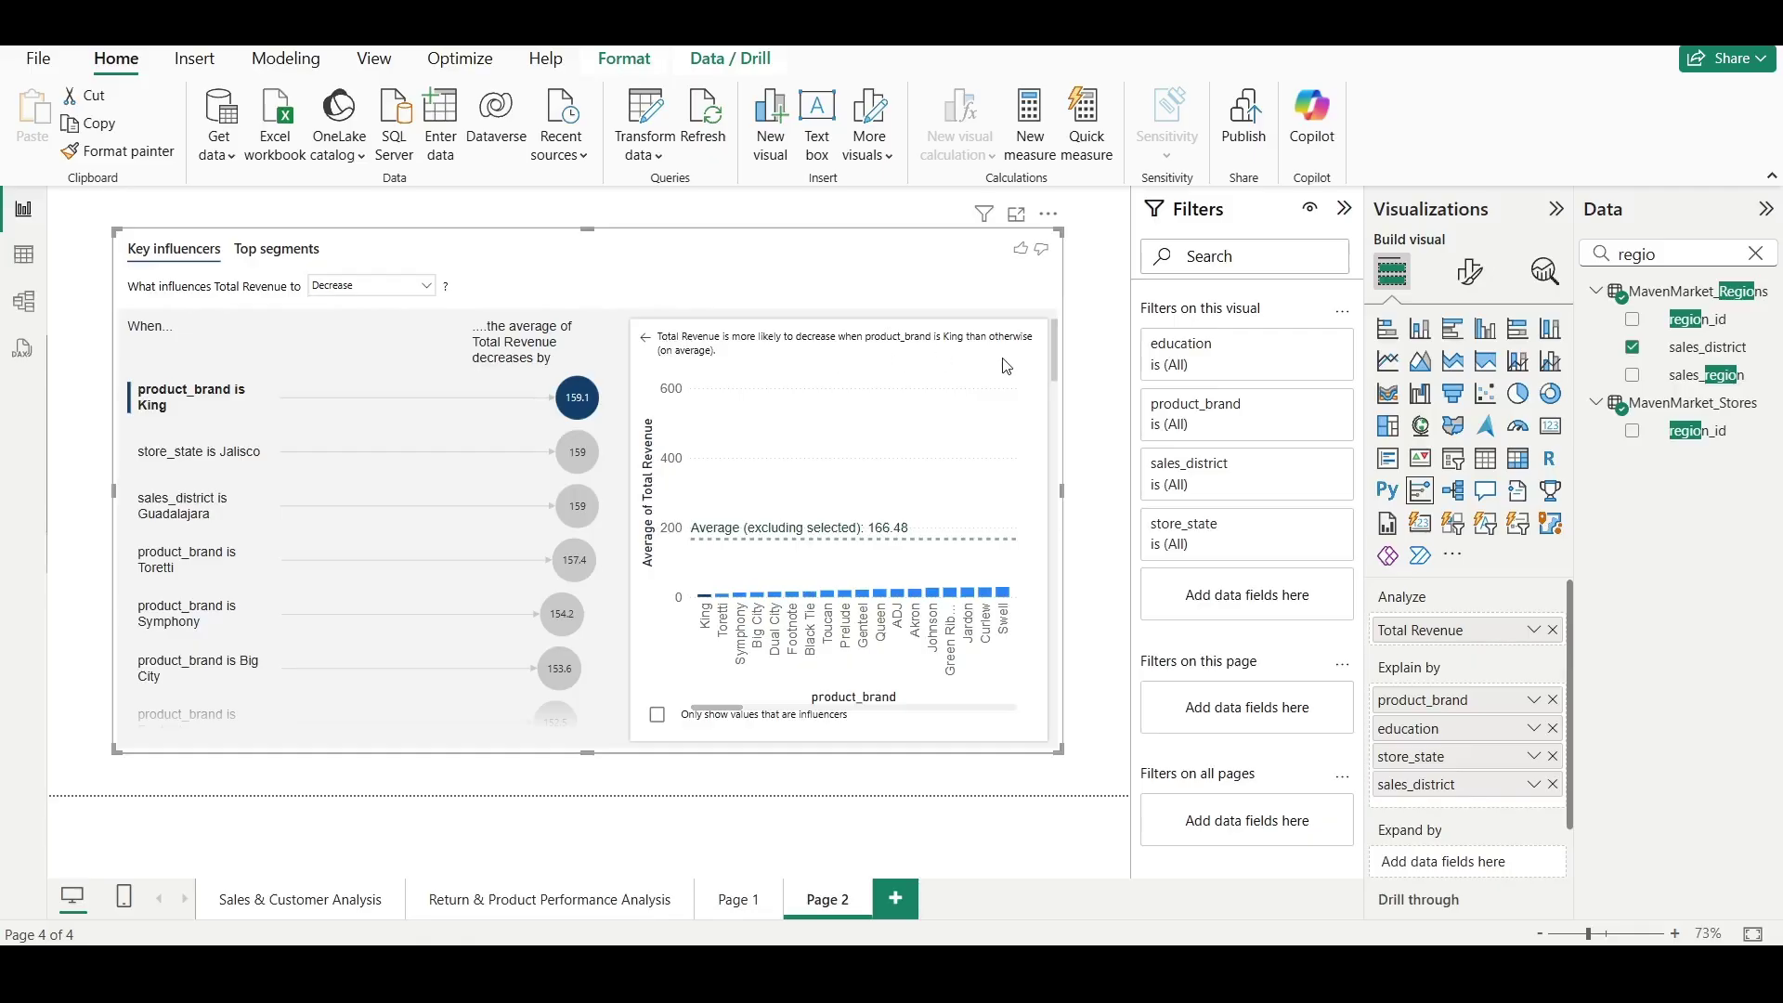
click(427, 286)
click(406, 314)
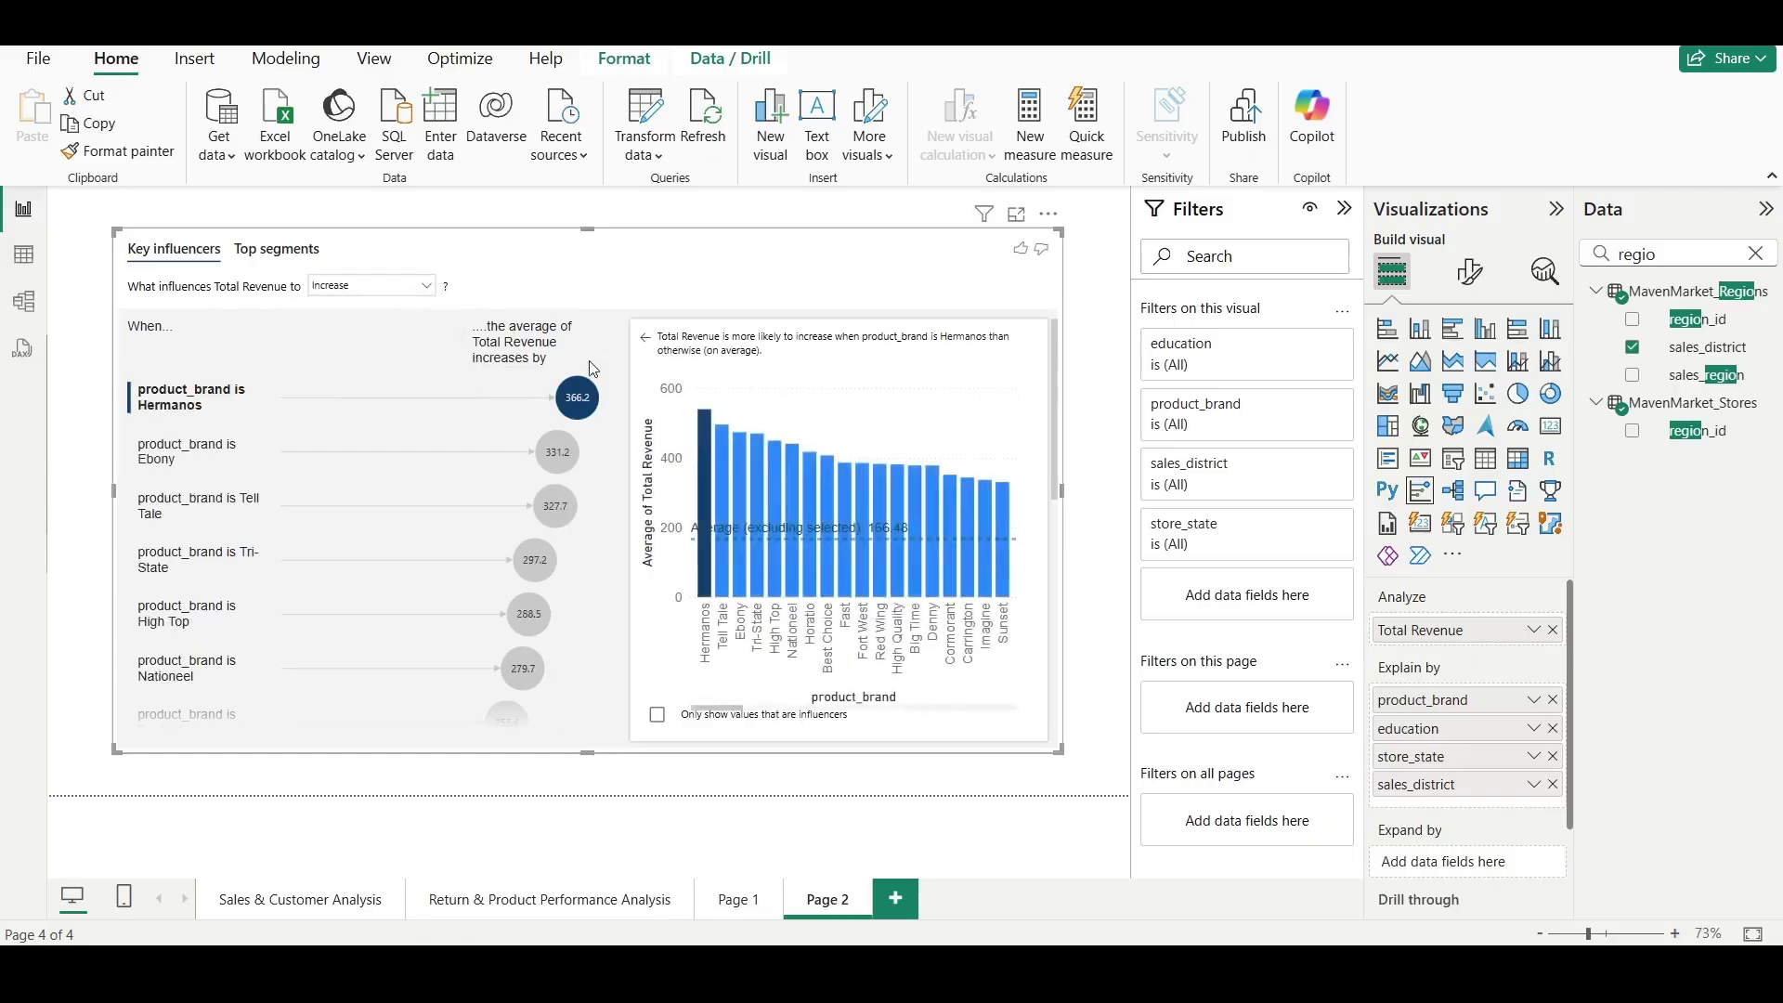
Examine the details of the Ebony brand and Los Angeles district influencers on increasing Total Revenue.
click(552, 457)
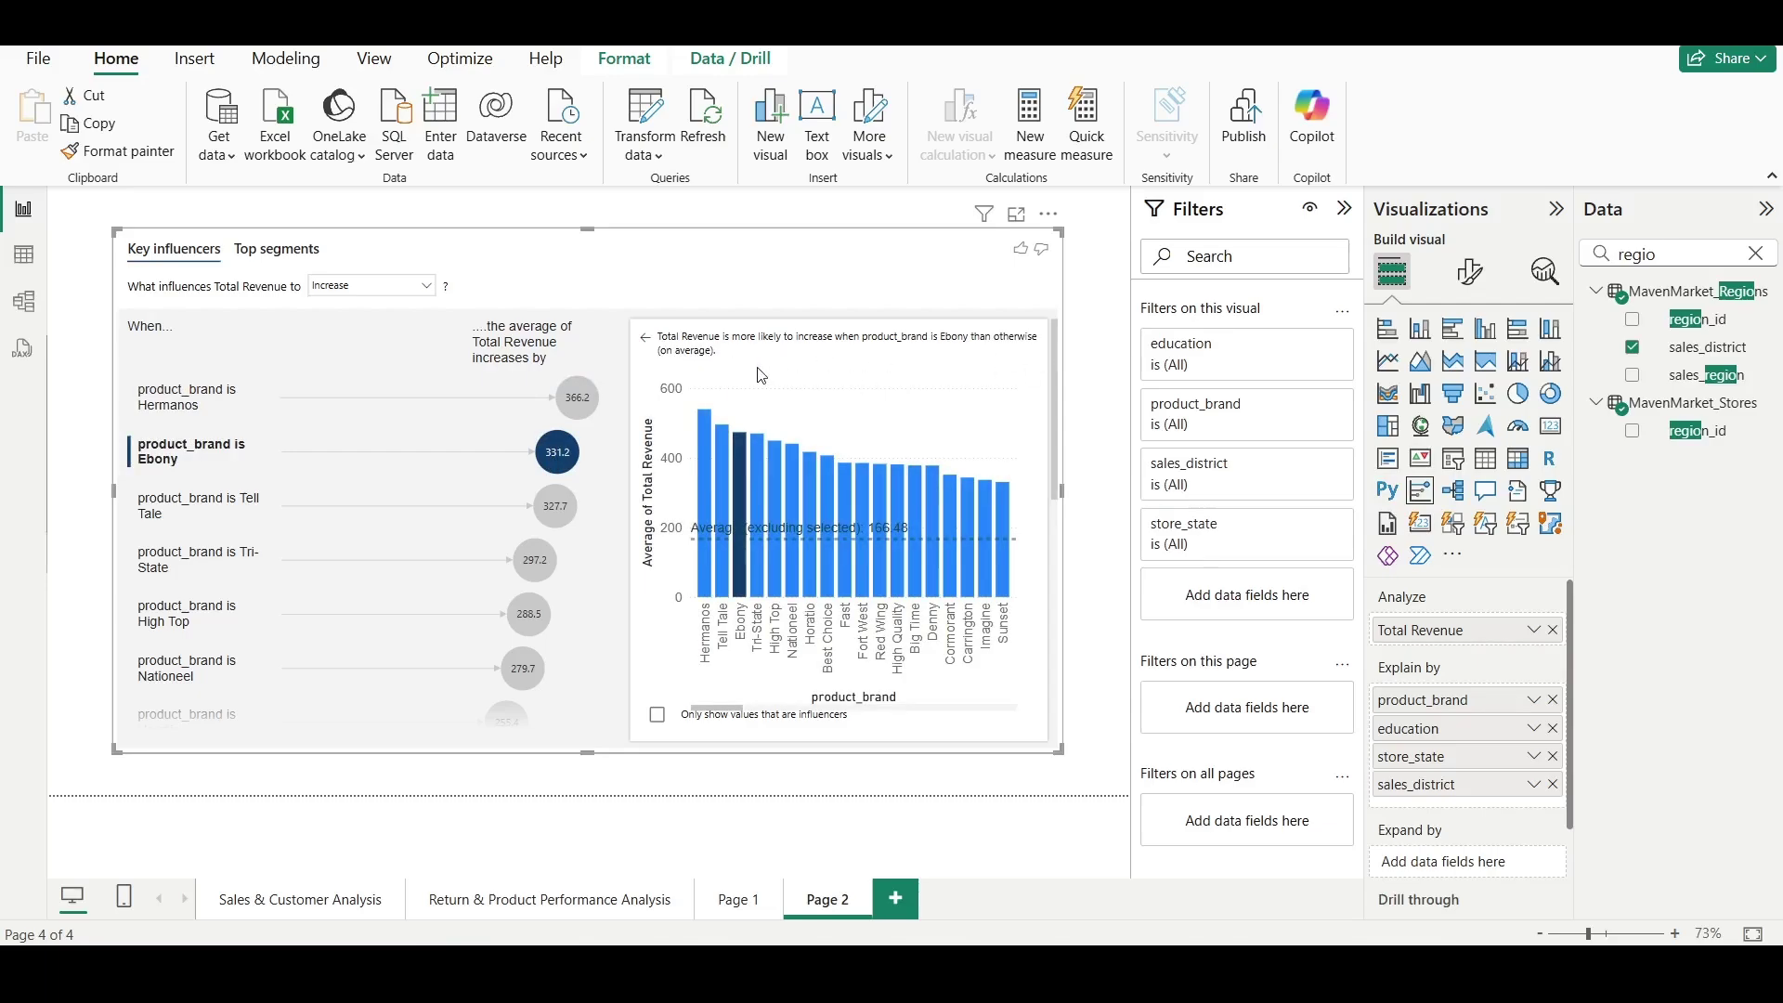
scroll(501, 688, down, 3)
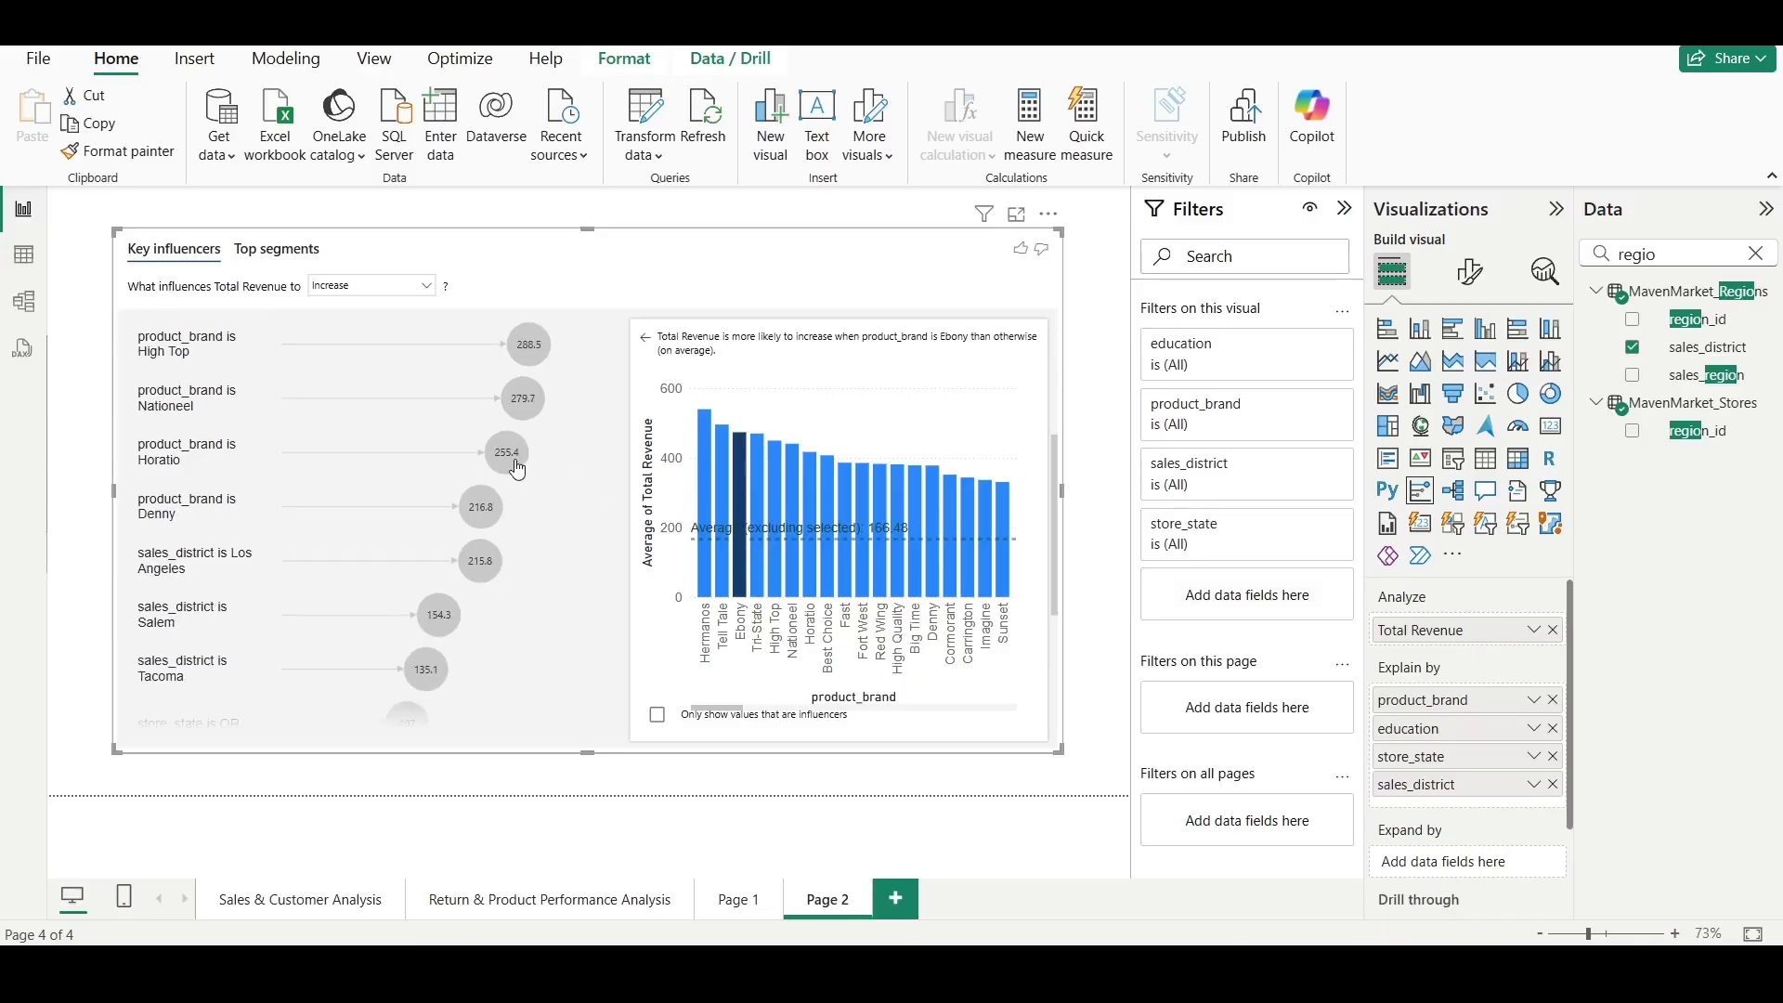
click(481, 587)
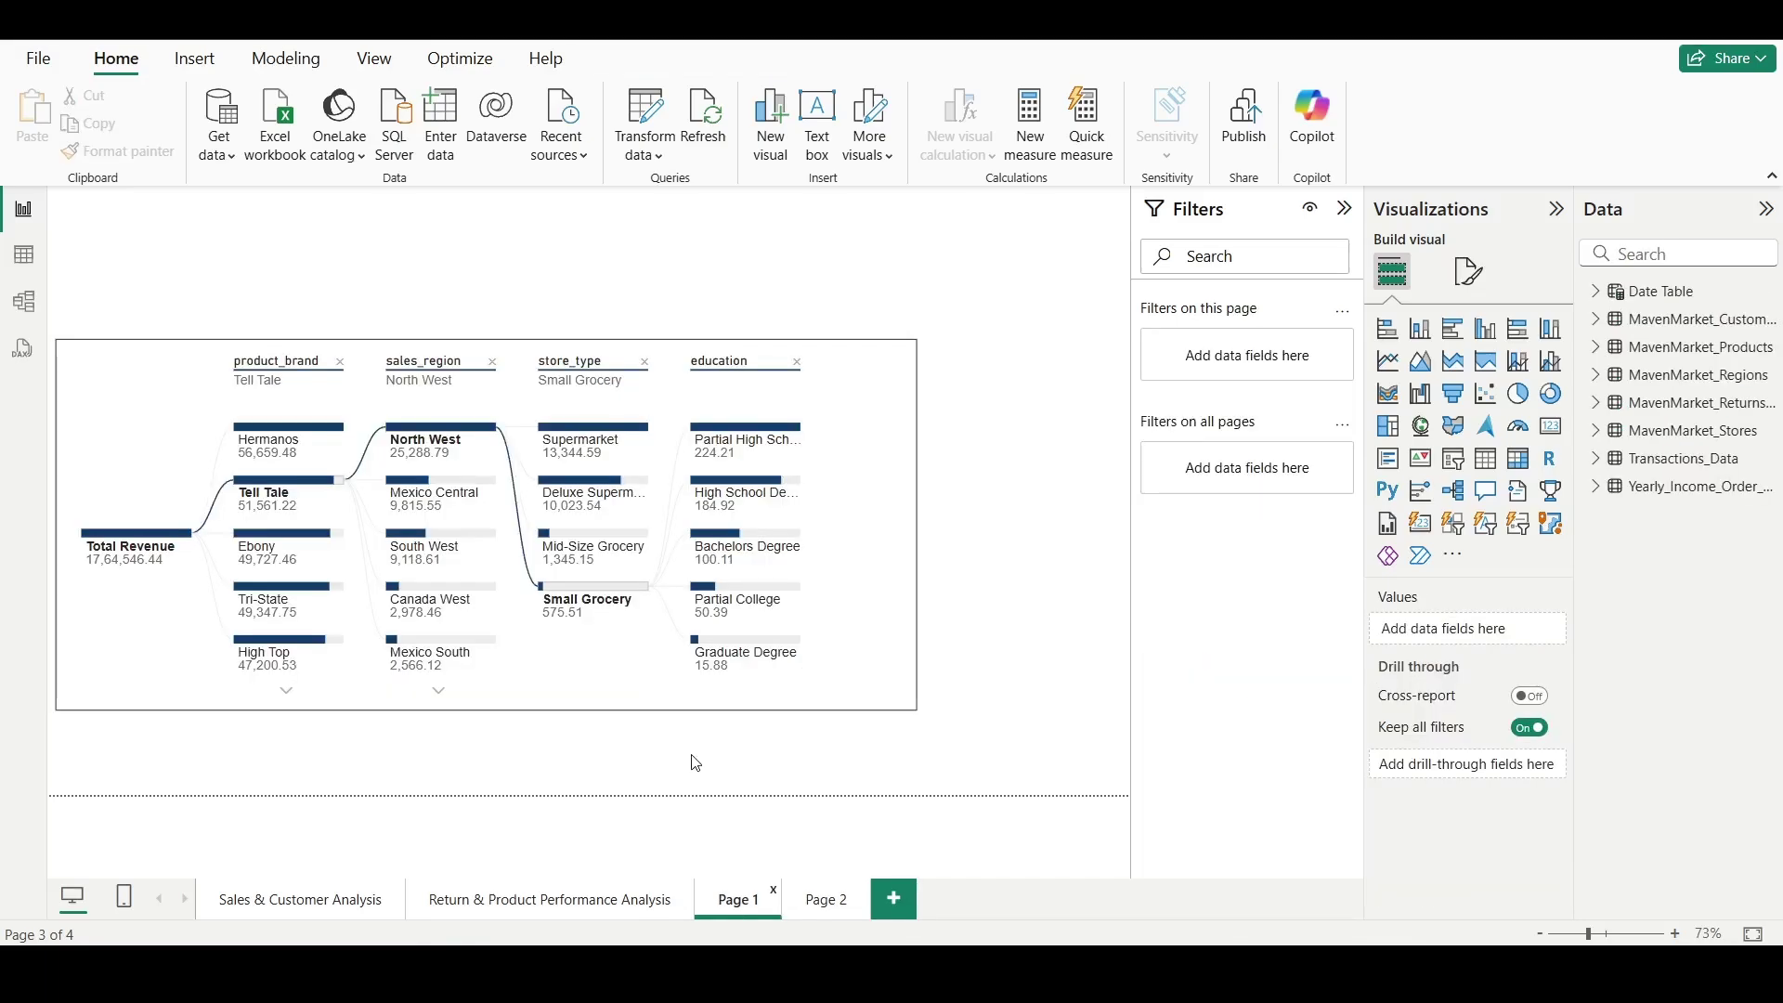
Rename Page 1 as "Decomposition Tree" and Page 2 as "Key Influencers".
double_click(739, 899)
text(Decomposition Tree)
key(Return)
click(915, 899)
double_click(915, 900)
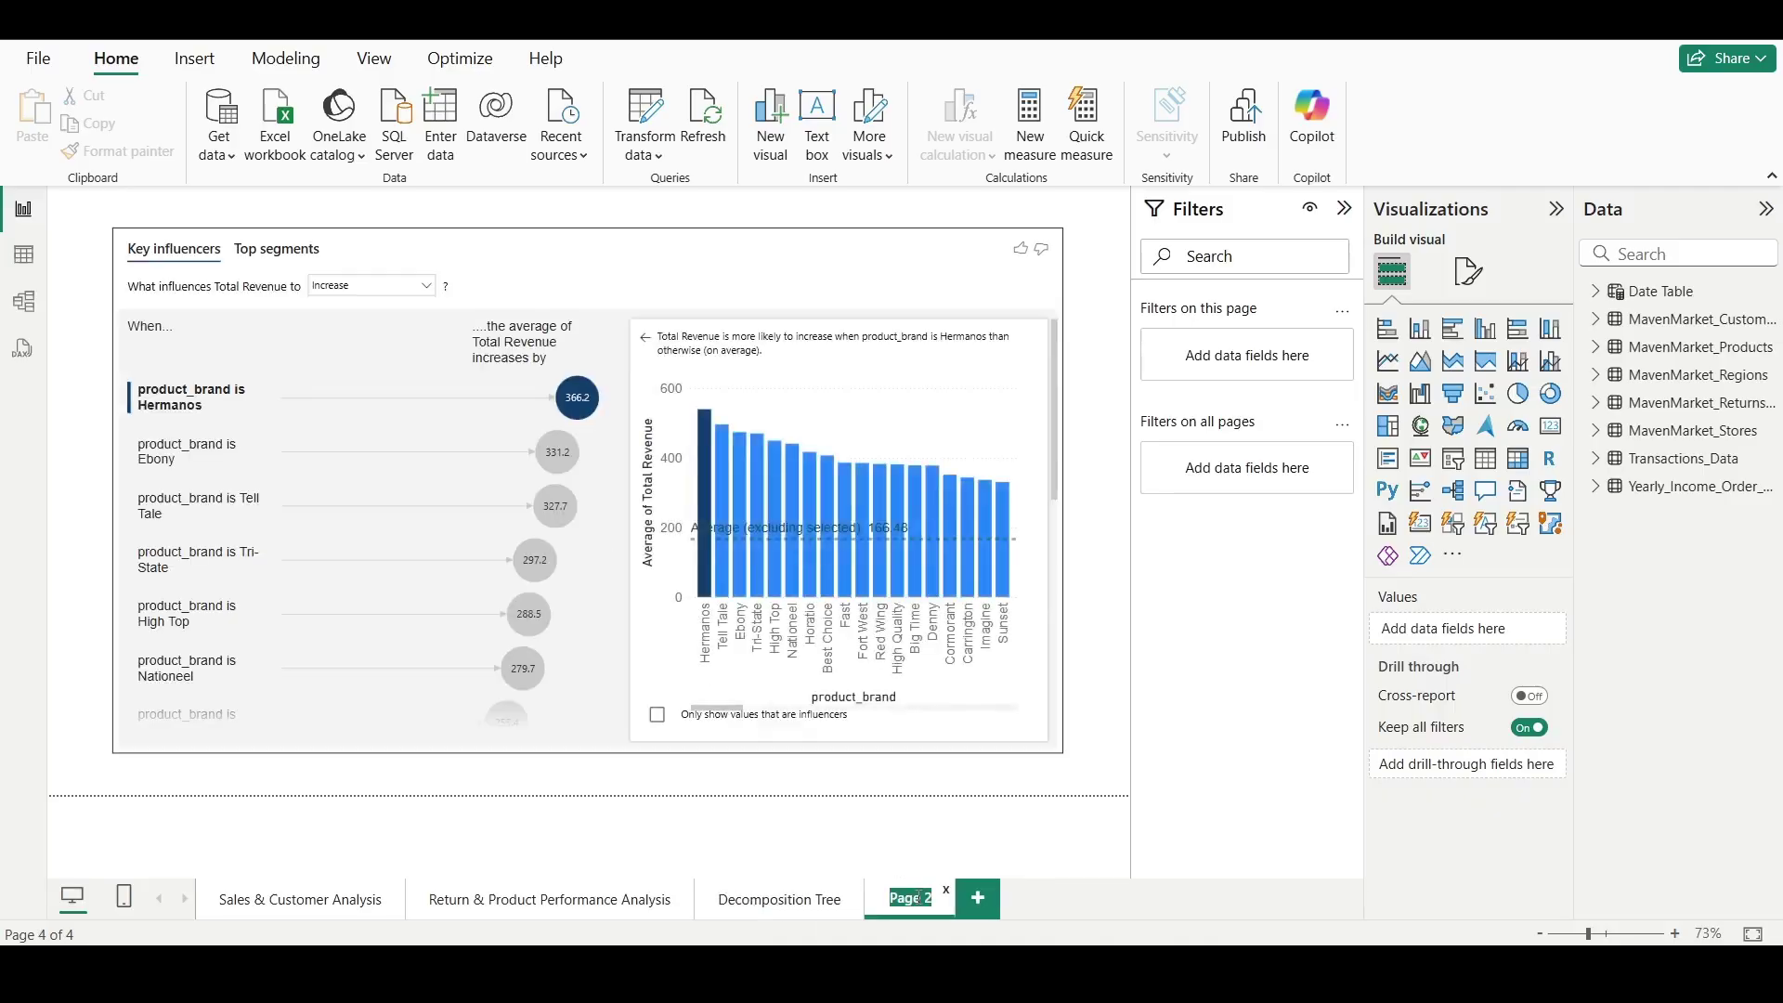
text(Key Influencers)
key(Return)
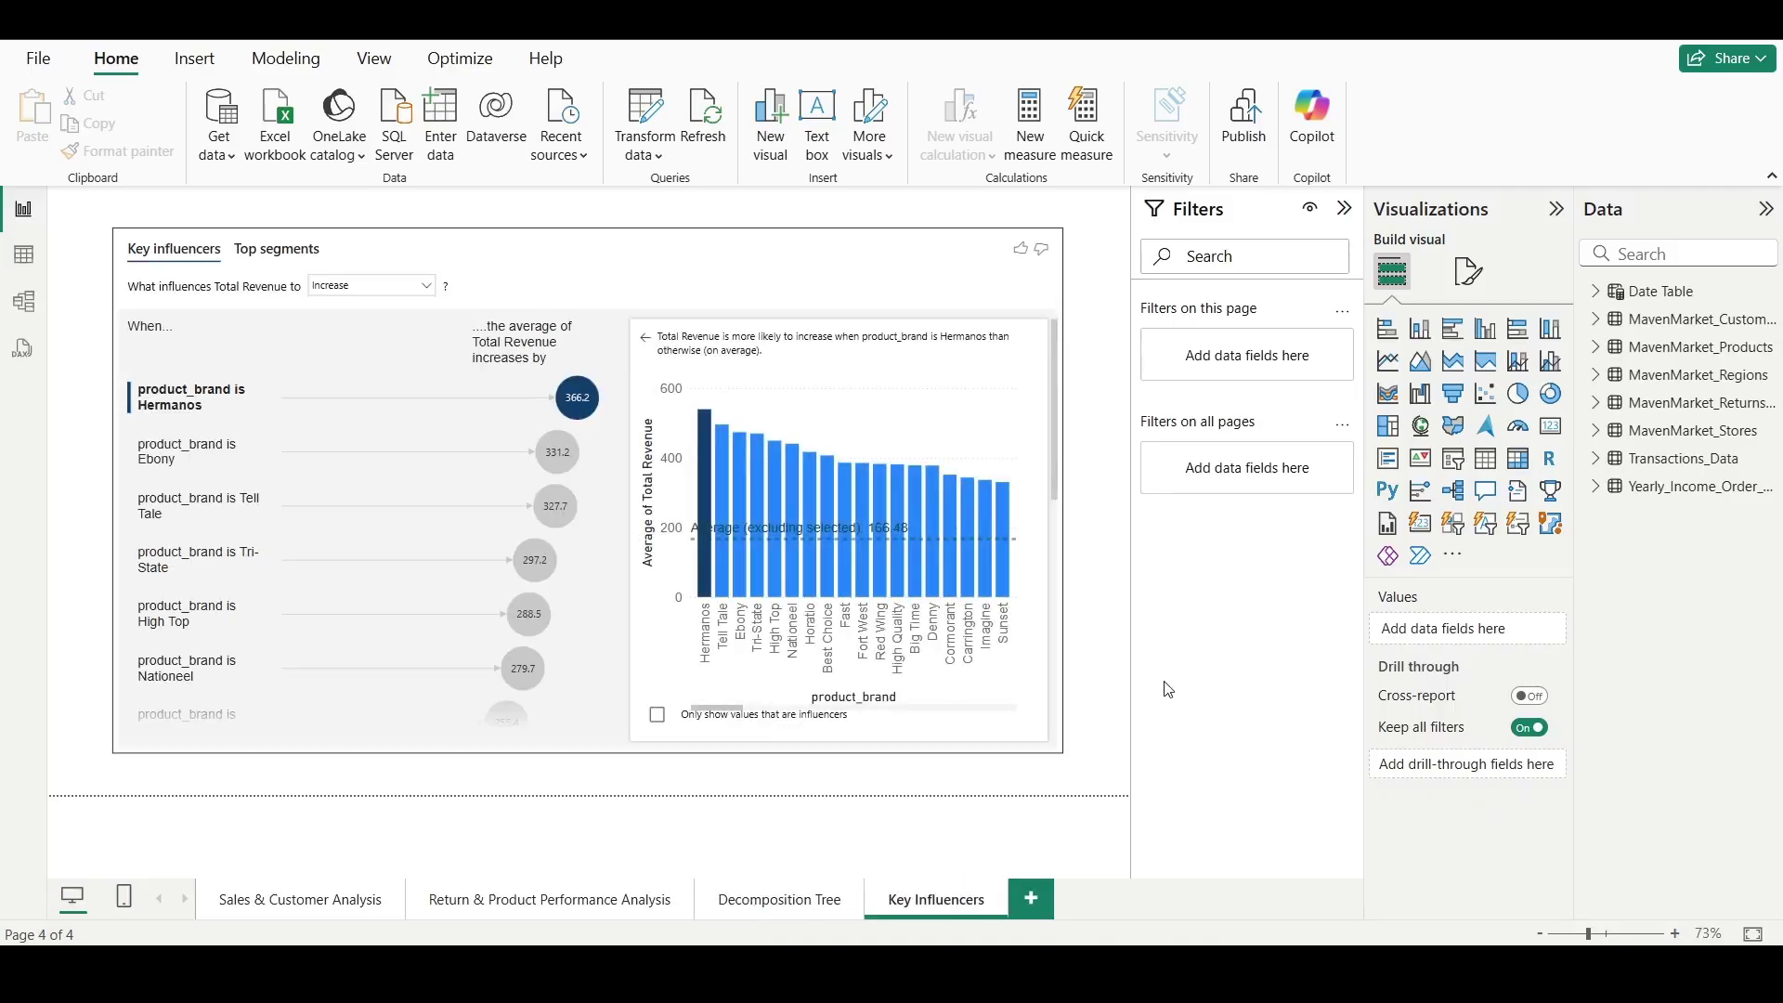